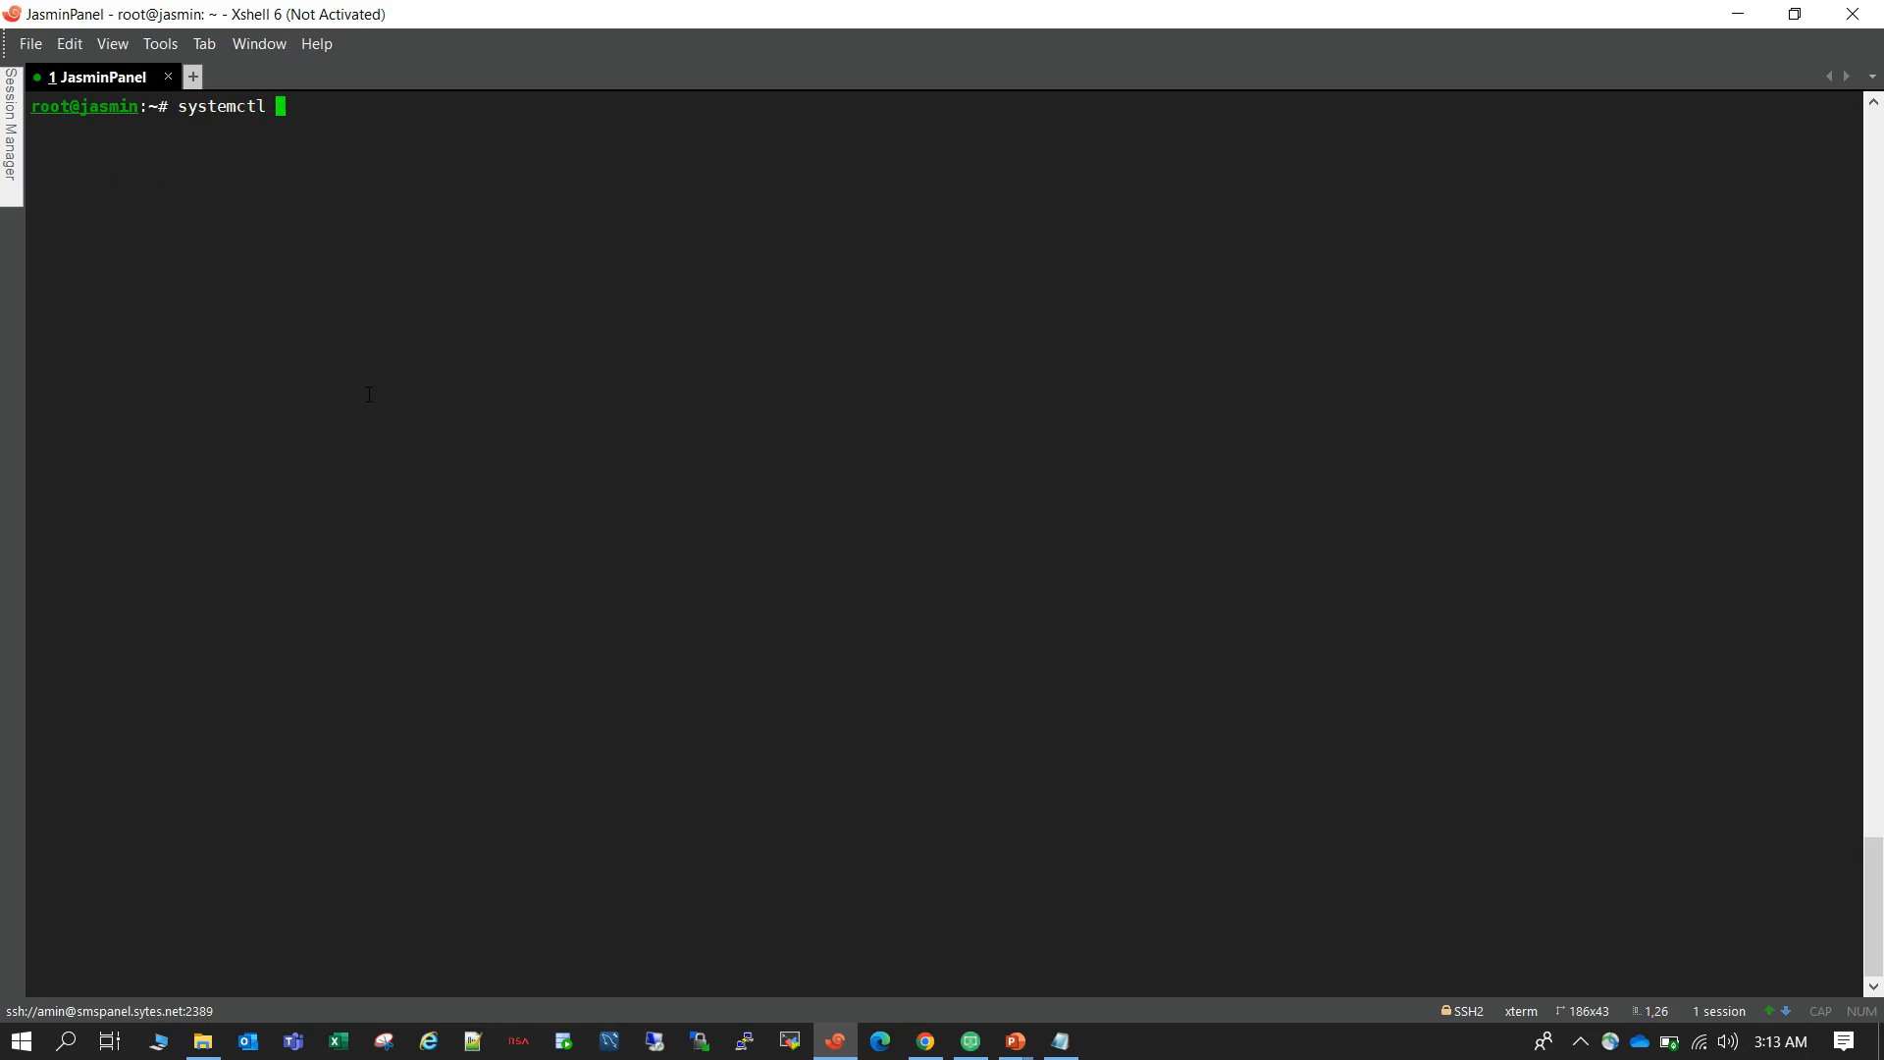
Check the Jasmin gateway's service status with systemctl status jasmind.service.
{"action": "type", "text": "jasmind.service"}
{"action": "key", "text": "Return"}
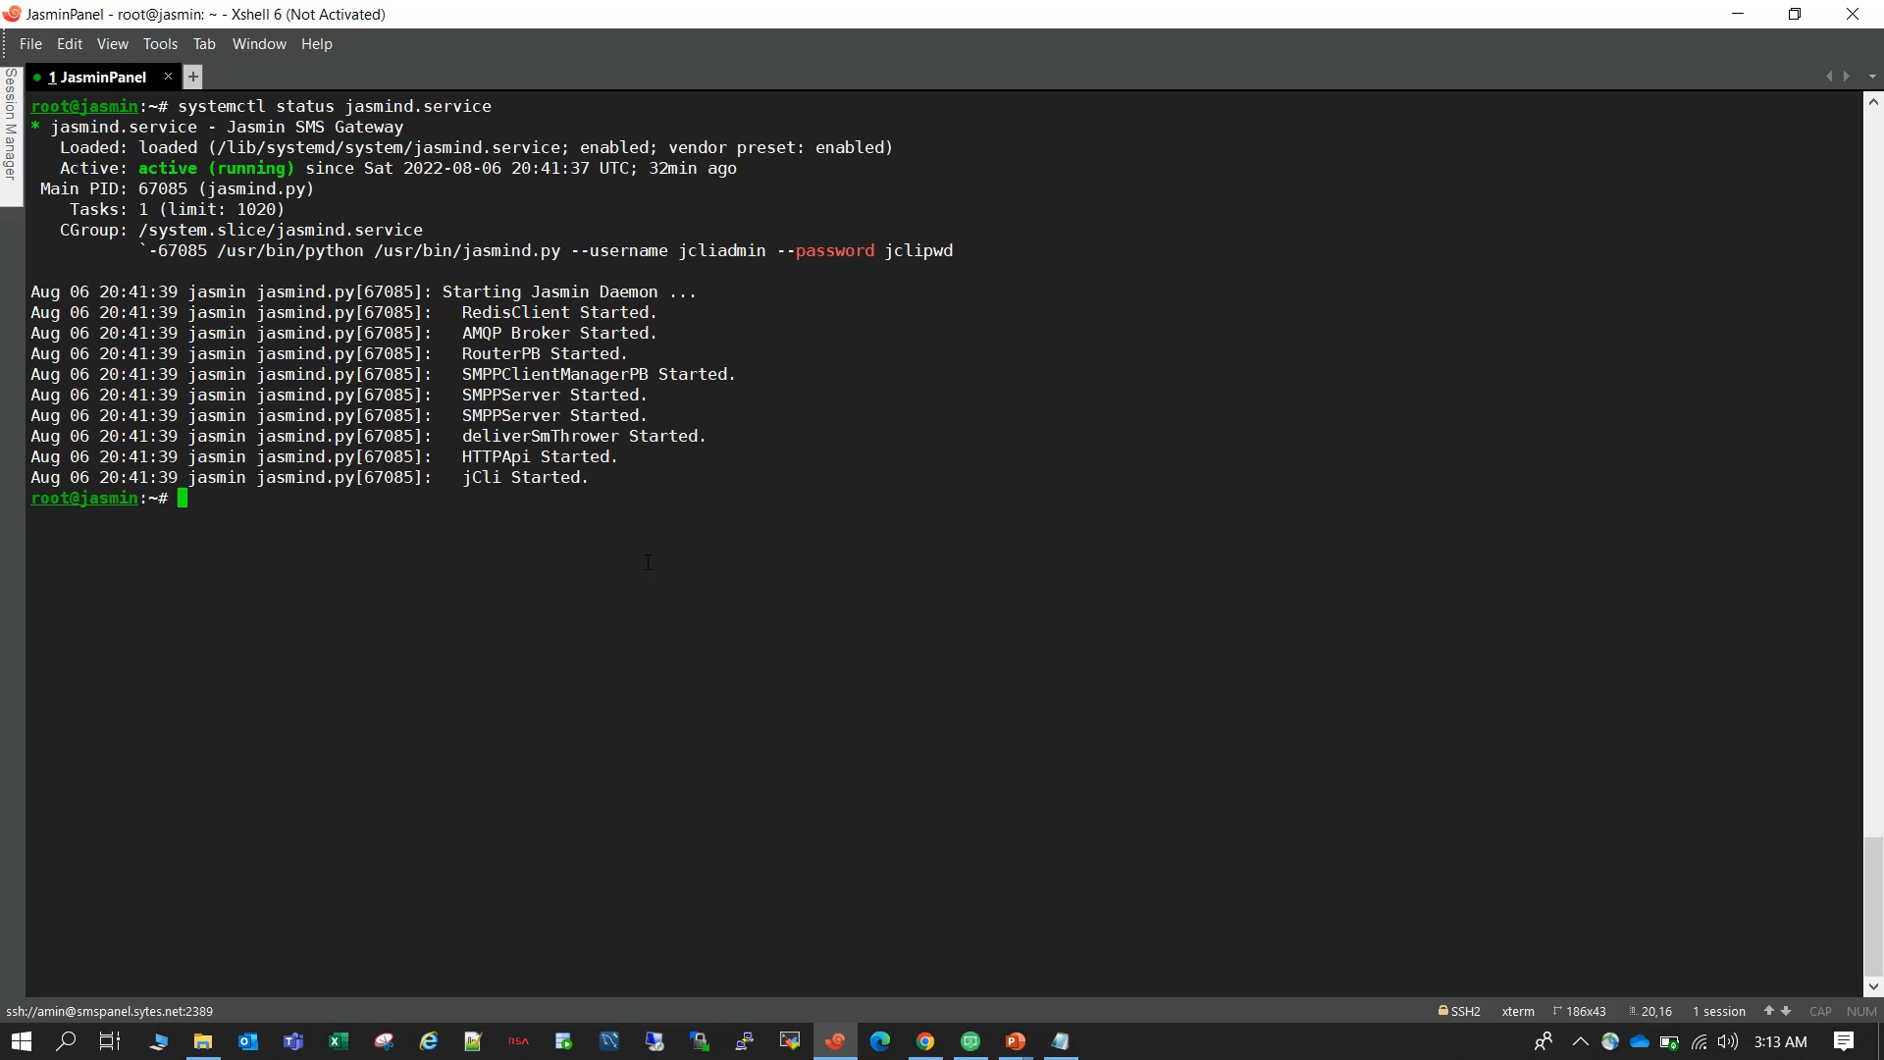
Switch to Chrome and log in to the Jasmin SMPP Panel as admin with the account password.
{"action": "left_click", "coordinate": [928, 1044]}
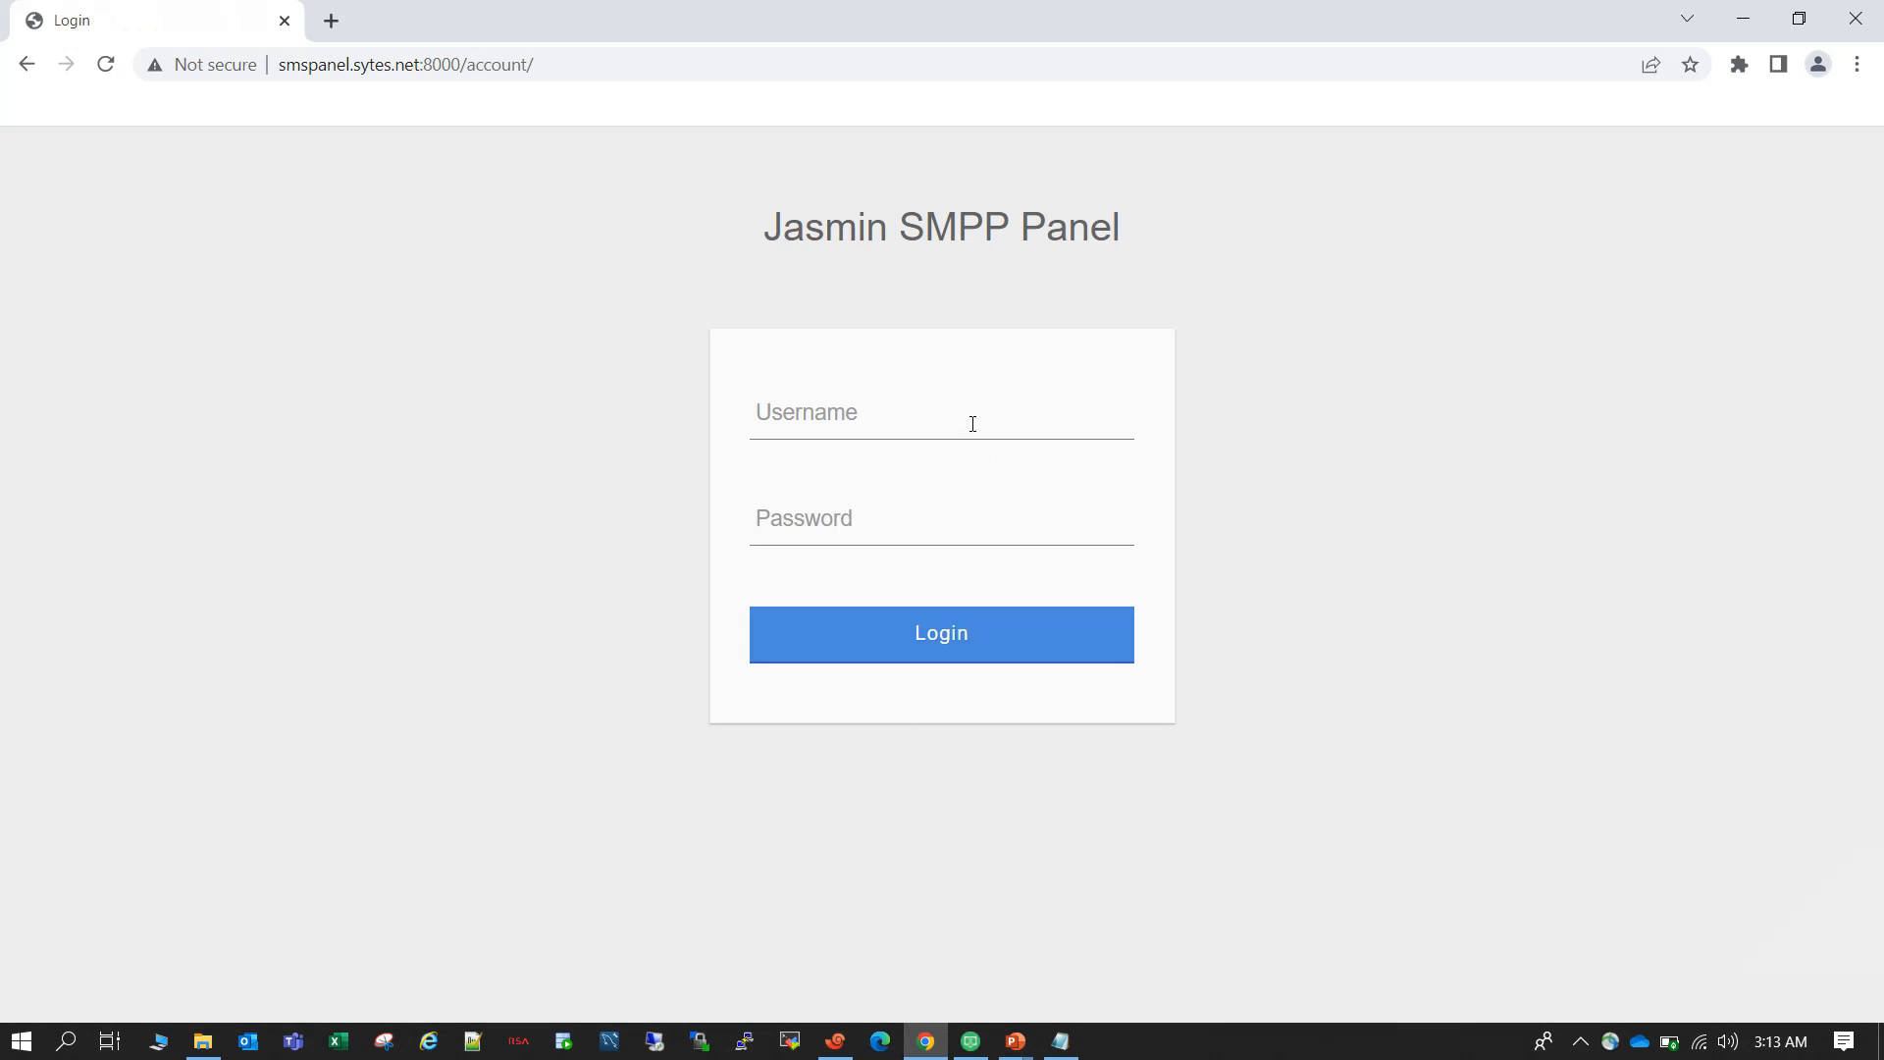
{"action": "left_click", "coordinate": [972, 423]}
{"action": "type", "text": "admin"}
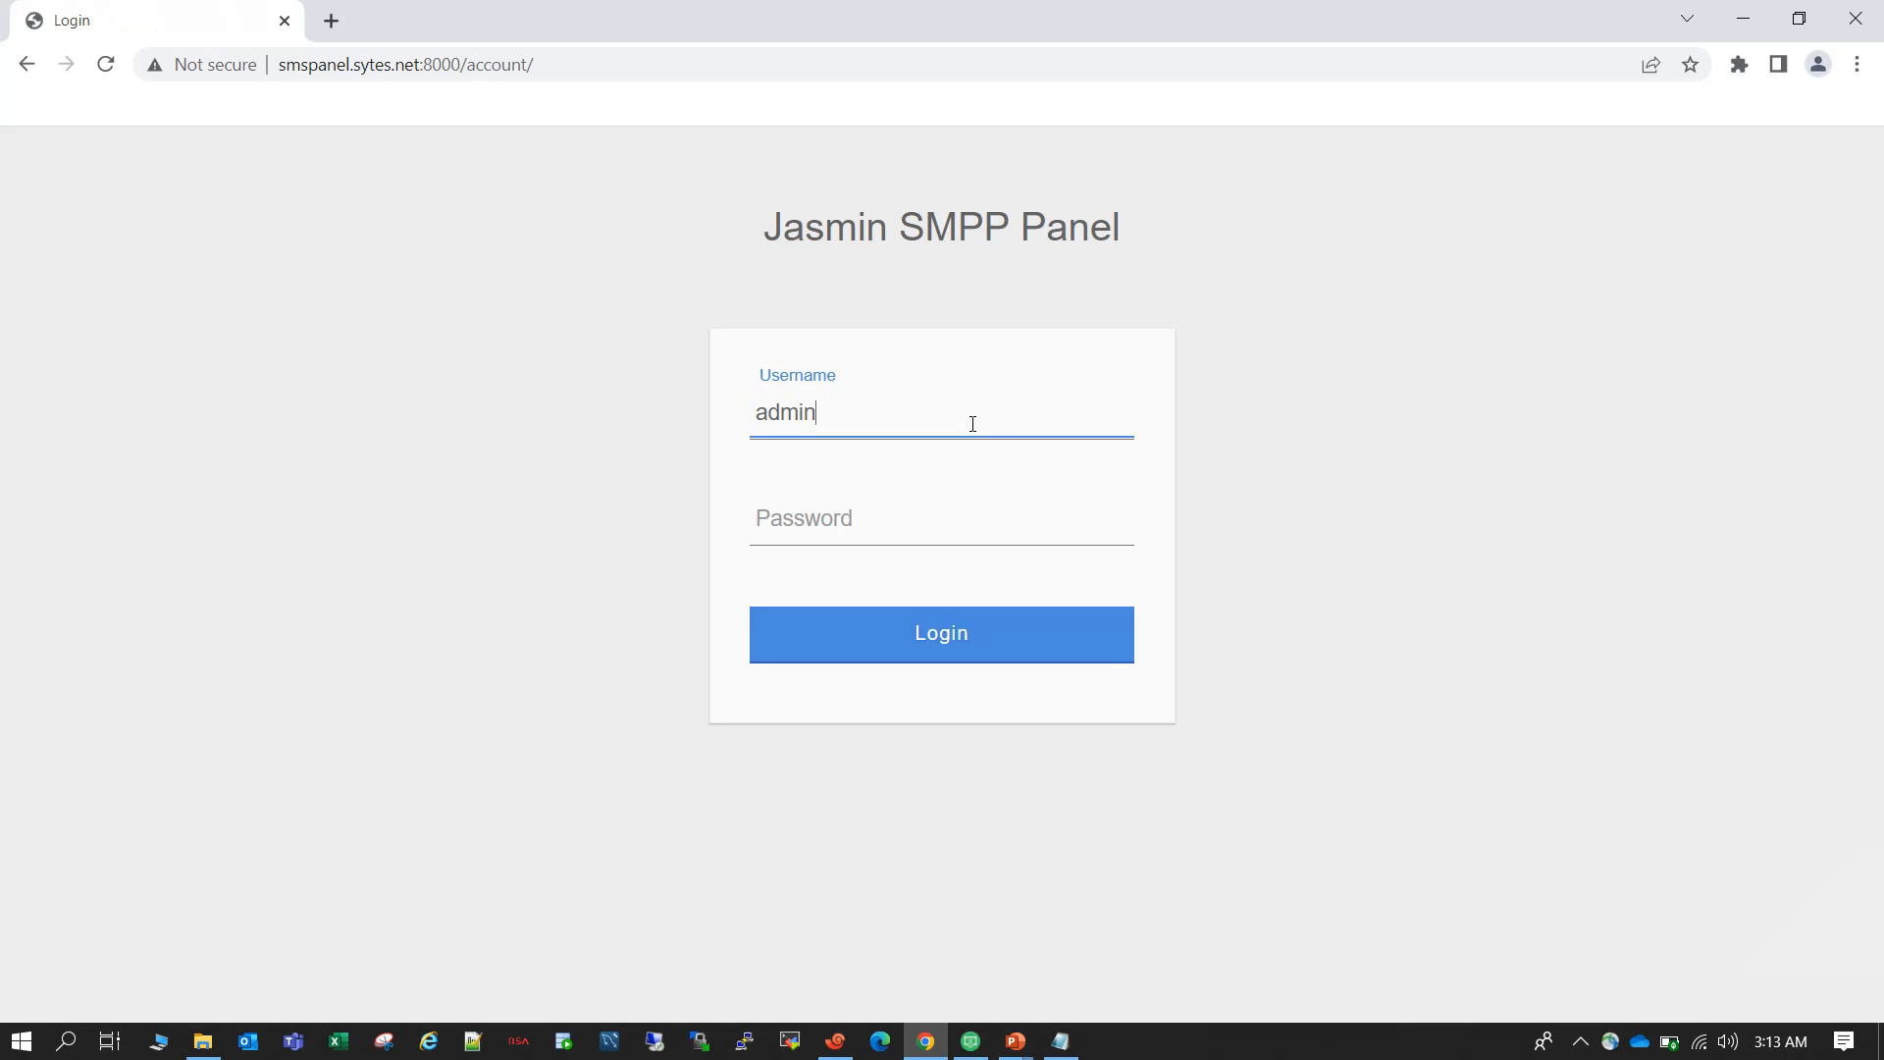
{"action": "key", "text": "Tab"}
{"action": "type", "text": "password"}
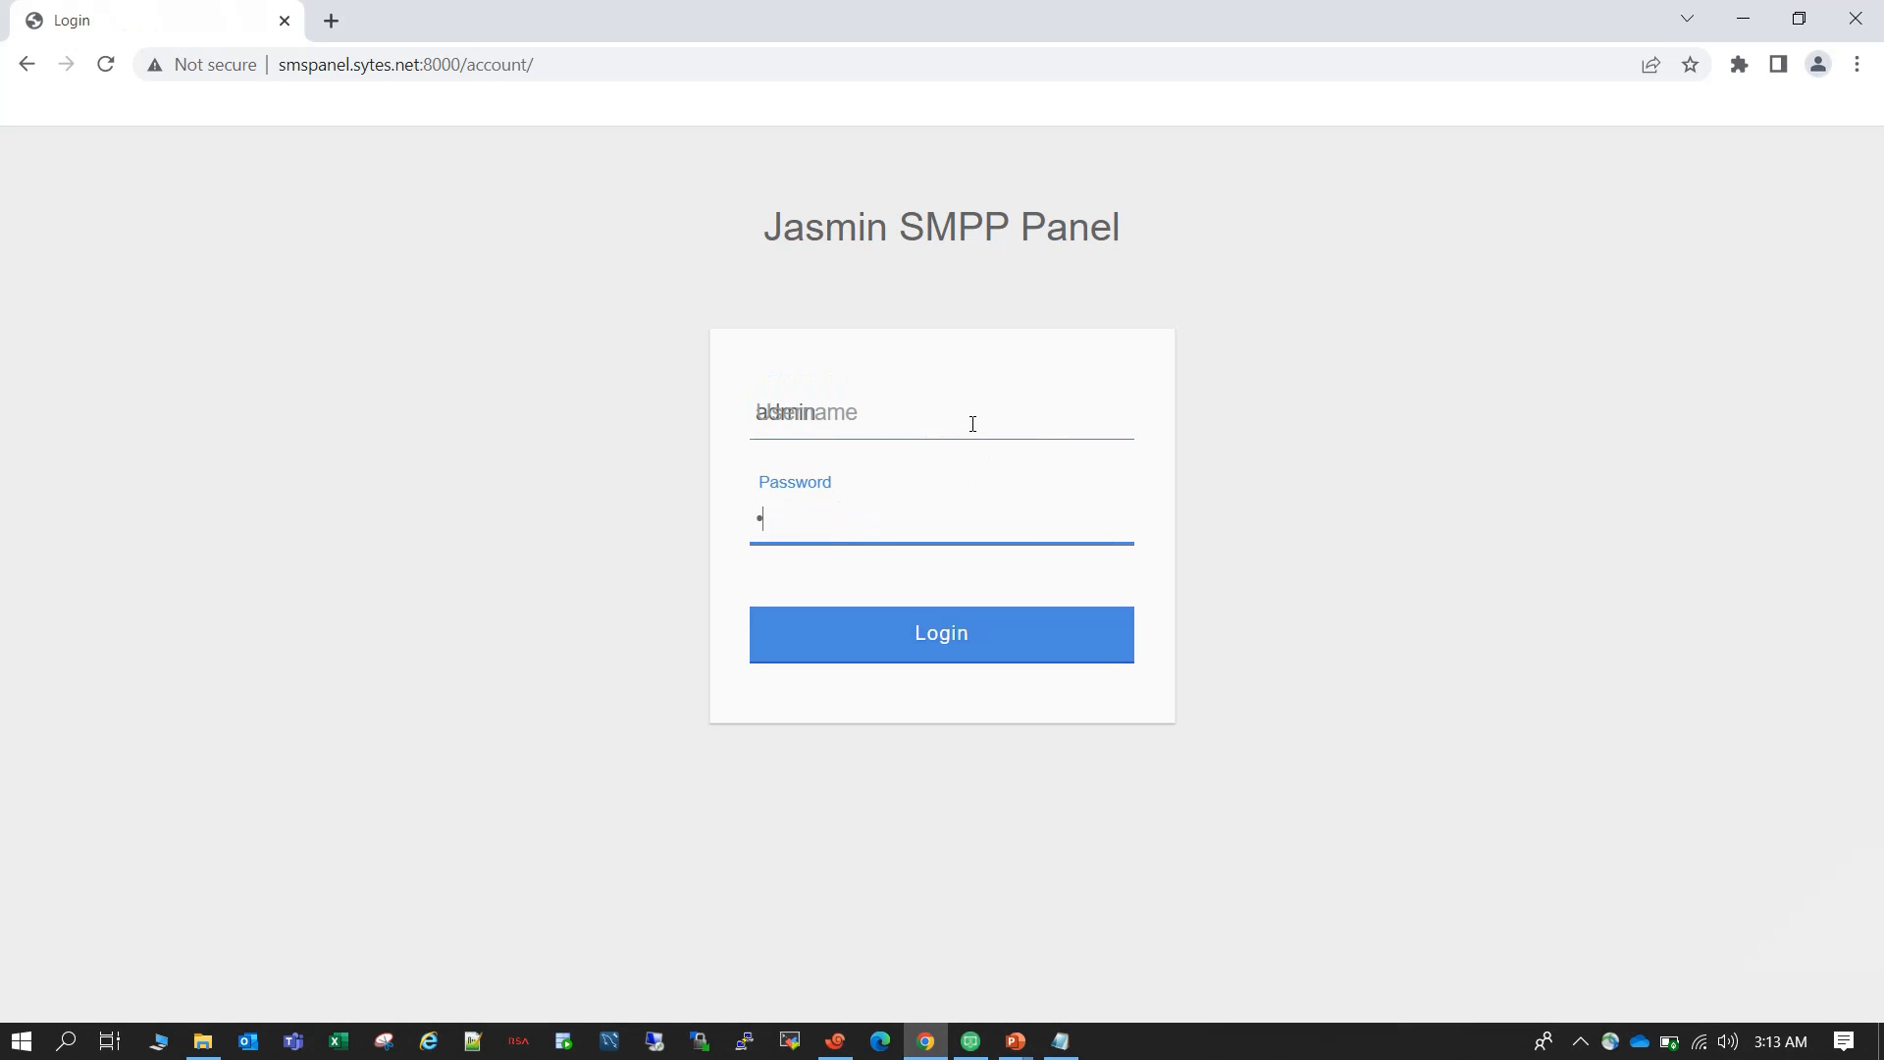
{"action": "type", "text": "12"}
{"action": "key", "text": "Return"}
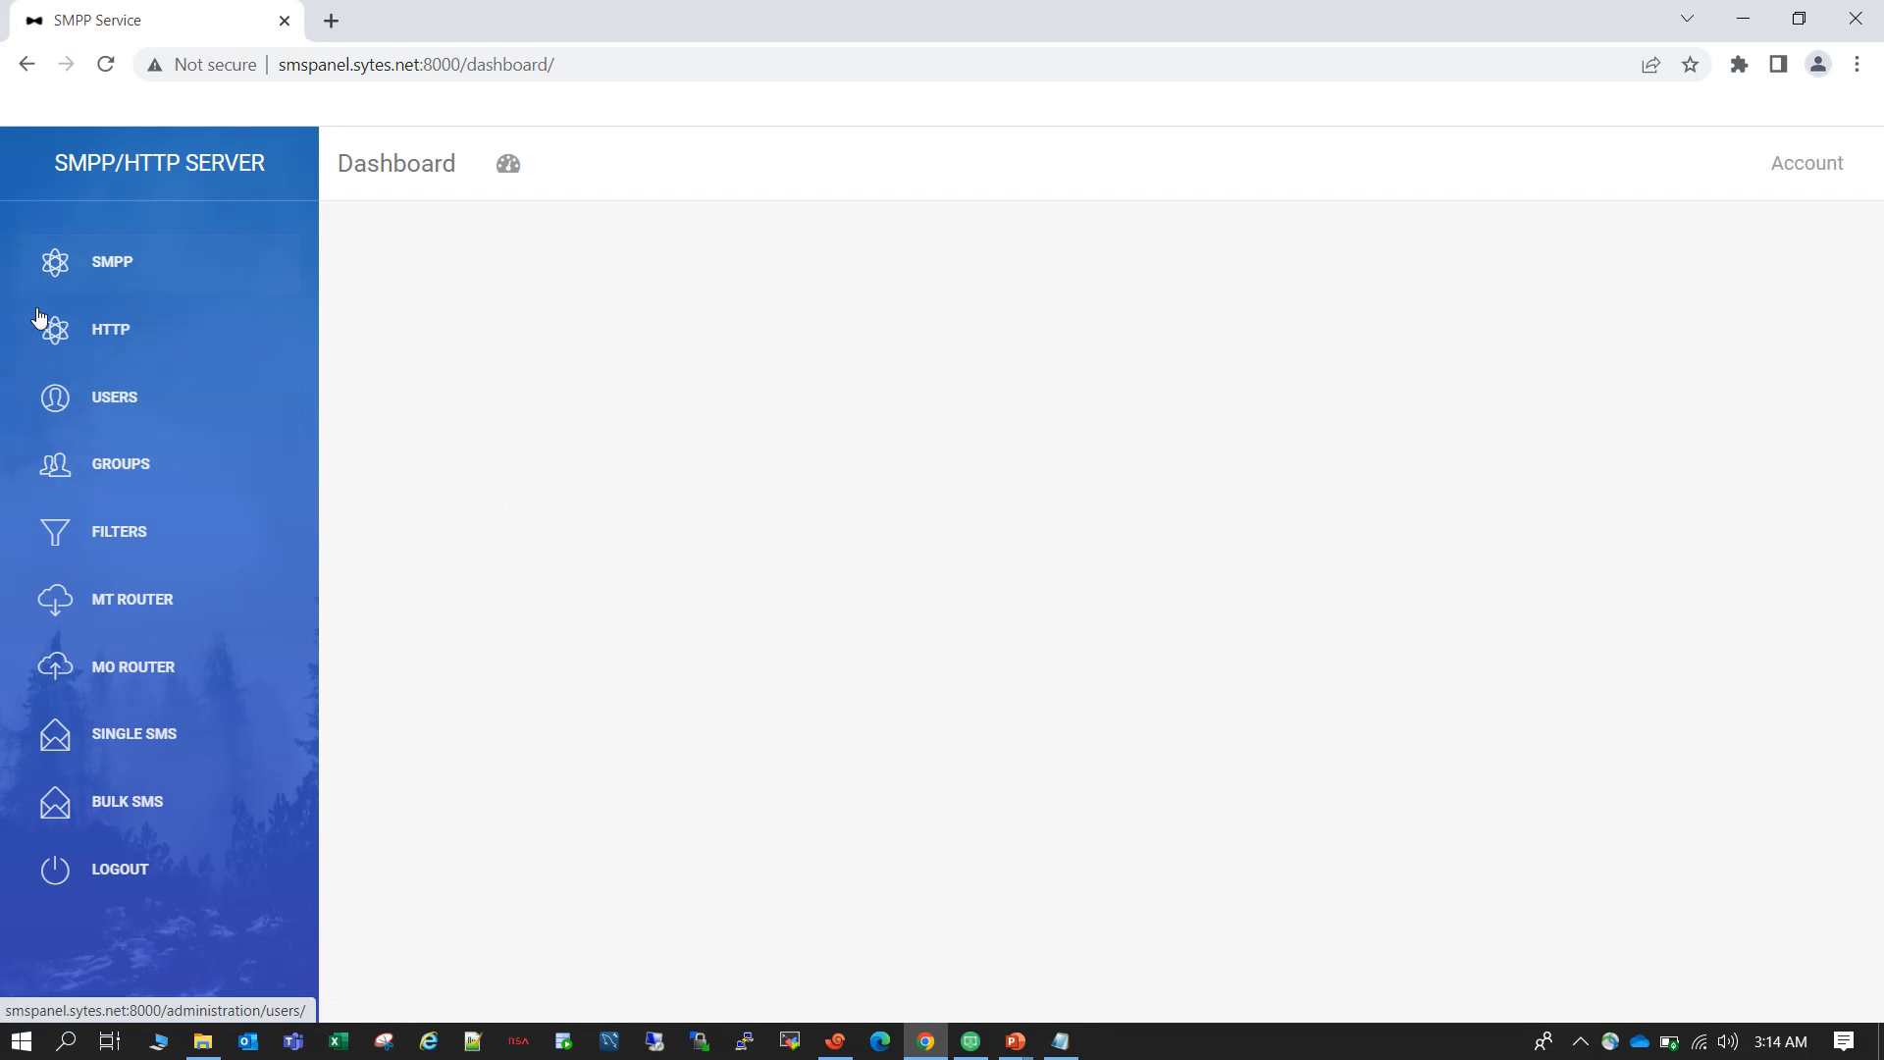
Look through the panel's SMPP, HTTP, Users, Groups, MT Router, MO Router, Single SMS and Bulk SMS pages.
{"action": "left_click", "coordinate": [160, 277]}
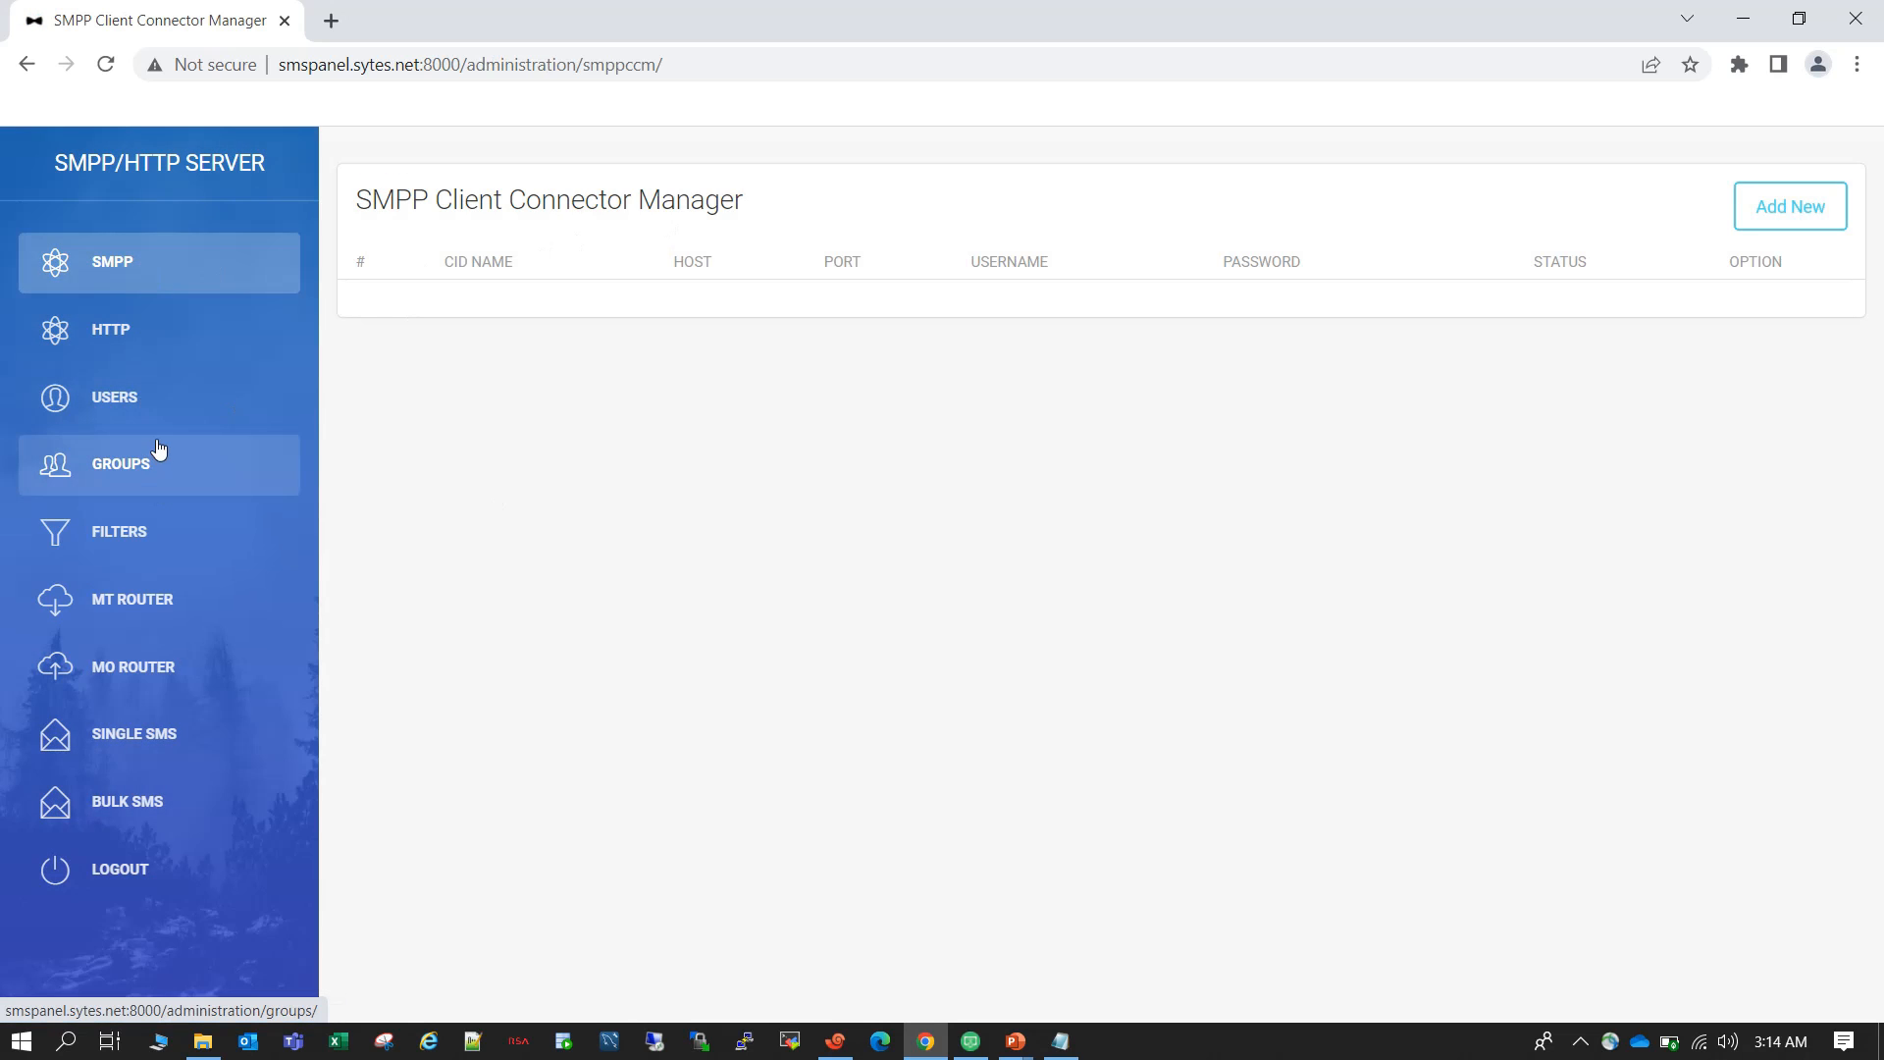
{"action": "left_click", "coordinate": [139, 341]}
{"action": "left_click", "coordinate": [147, 397]}
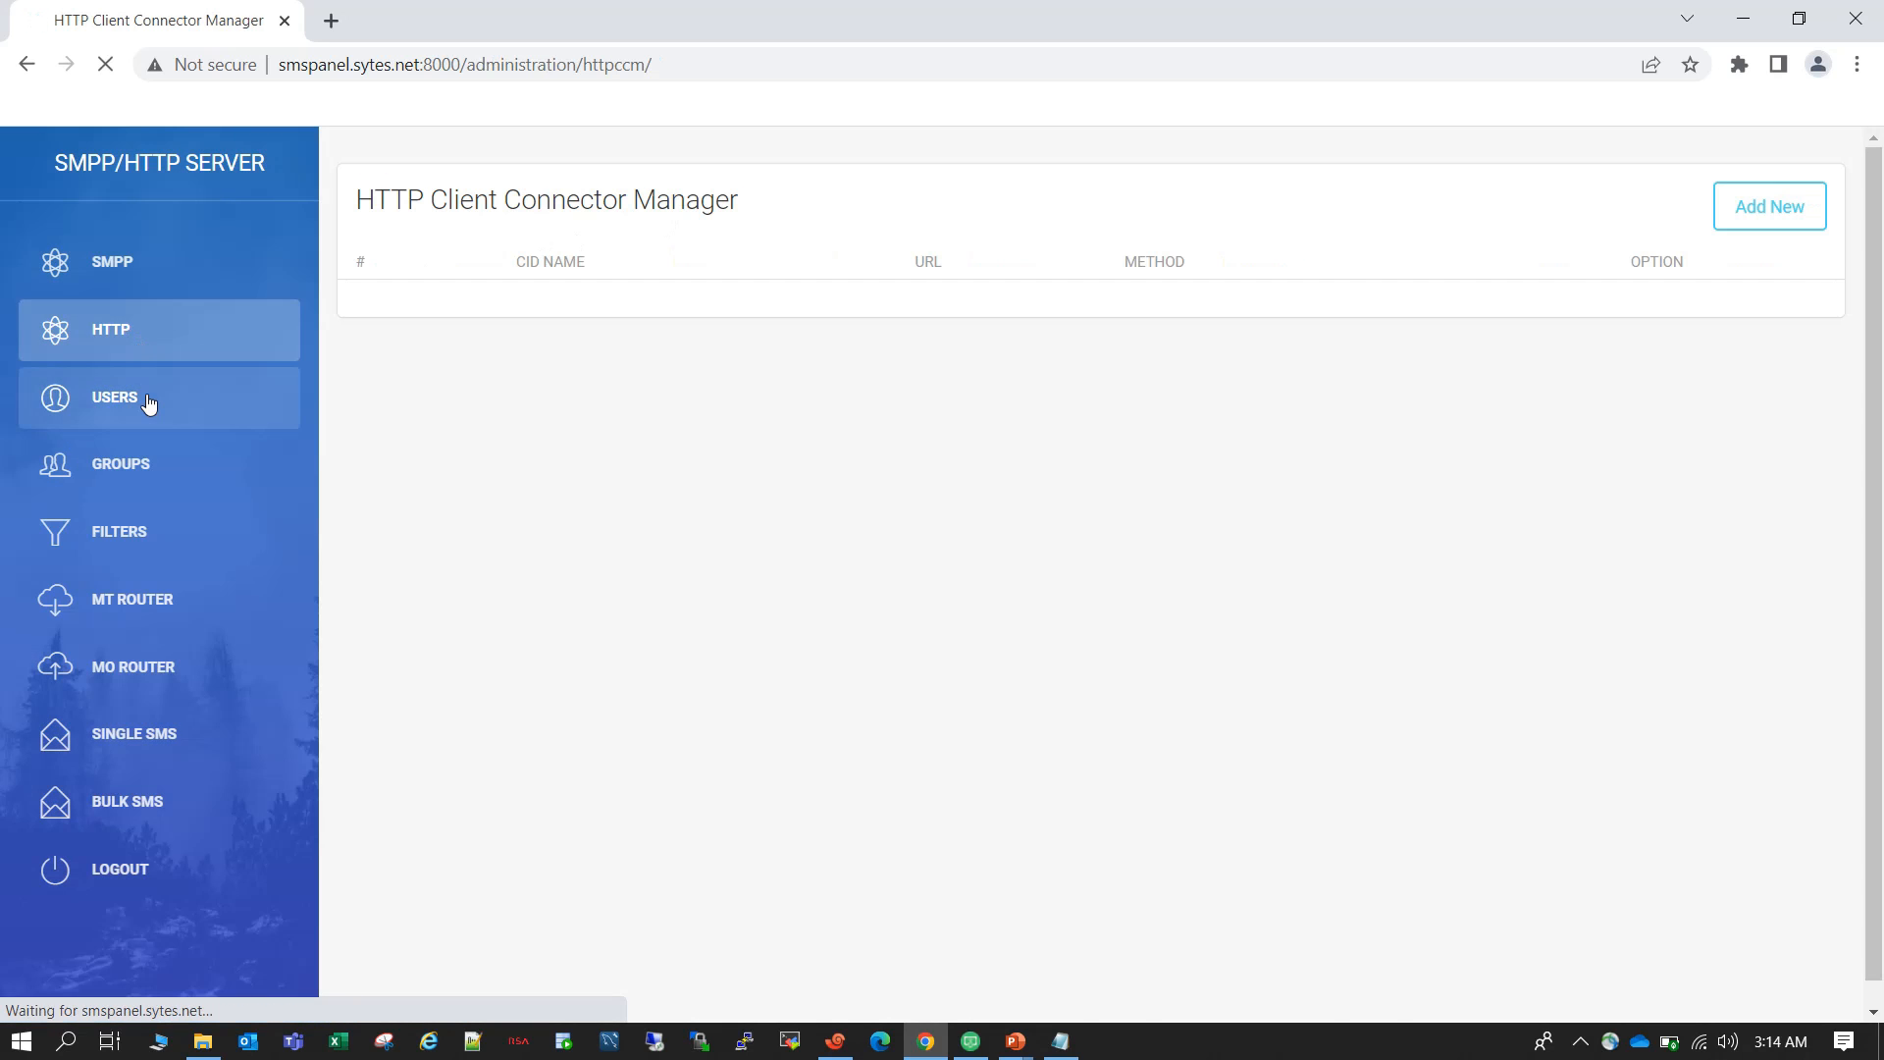
{"action": "left_click", "coordinate": [136, 473]}
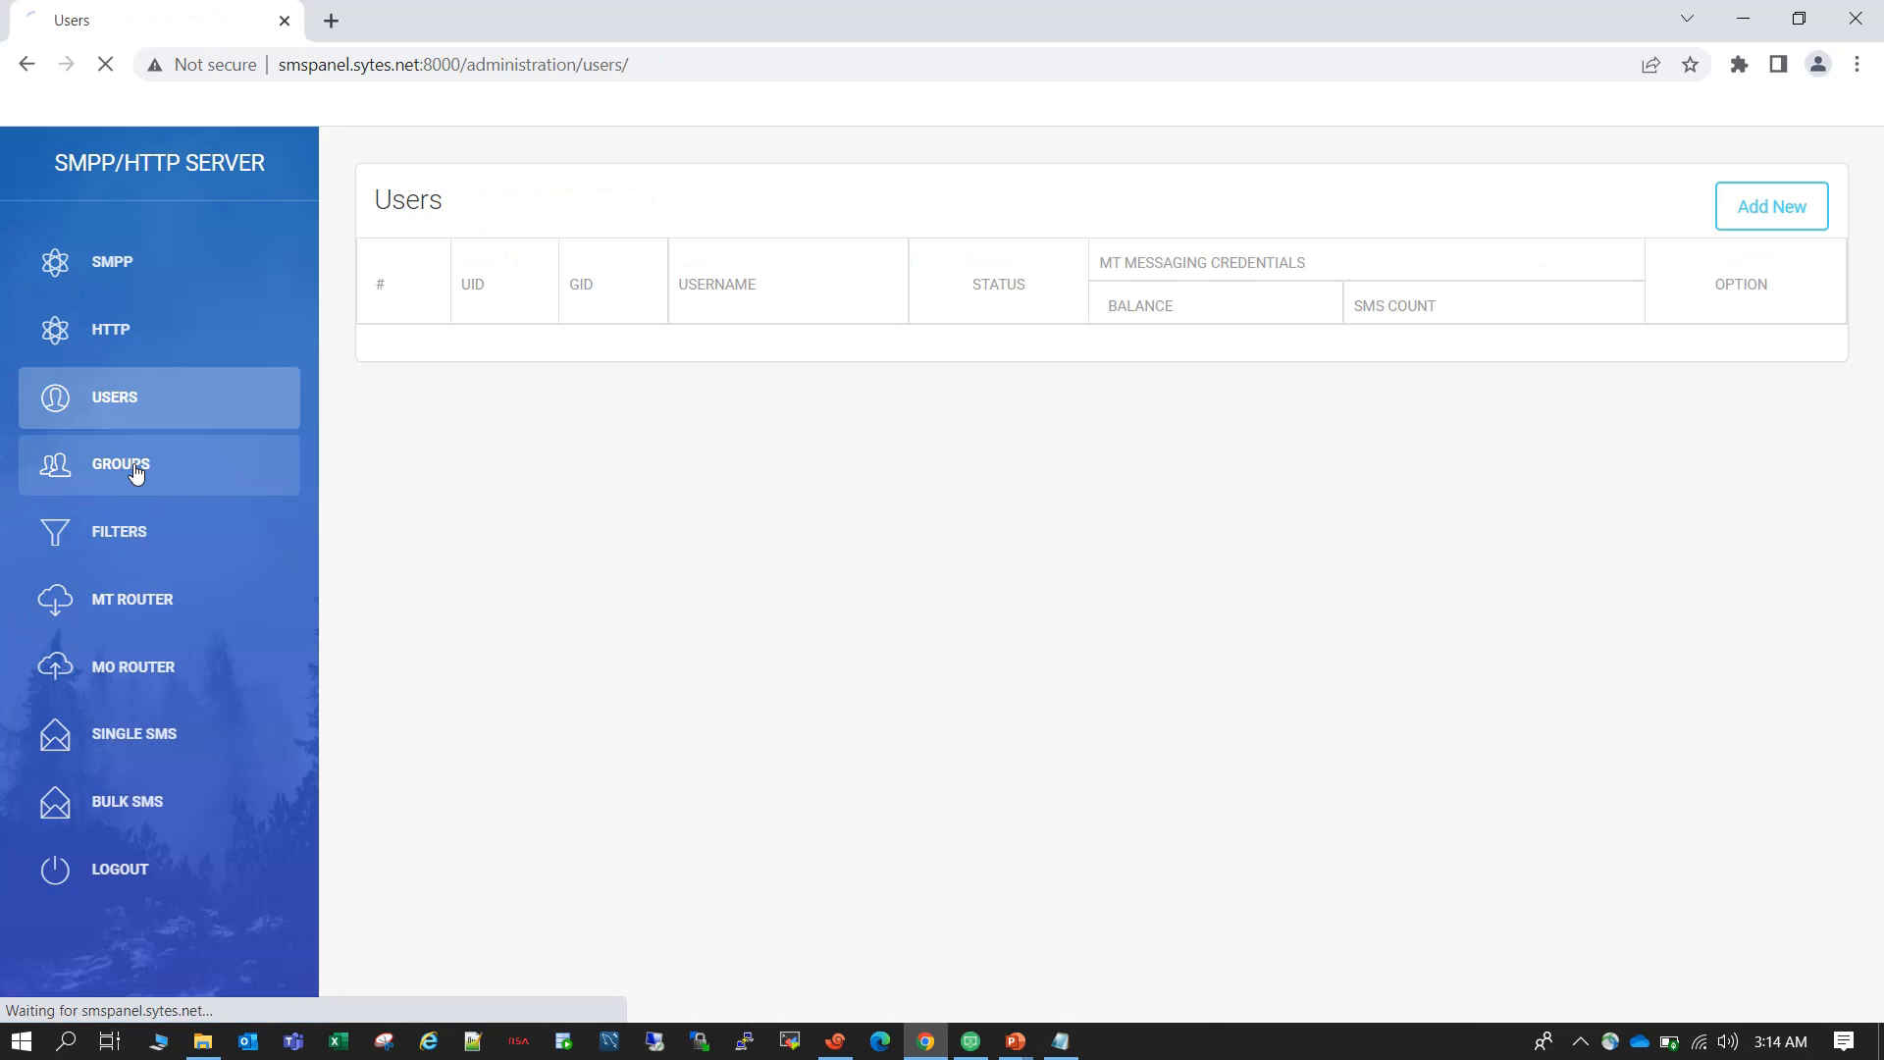
{"action": "left_click", "coordinate": [152, 619]}
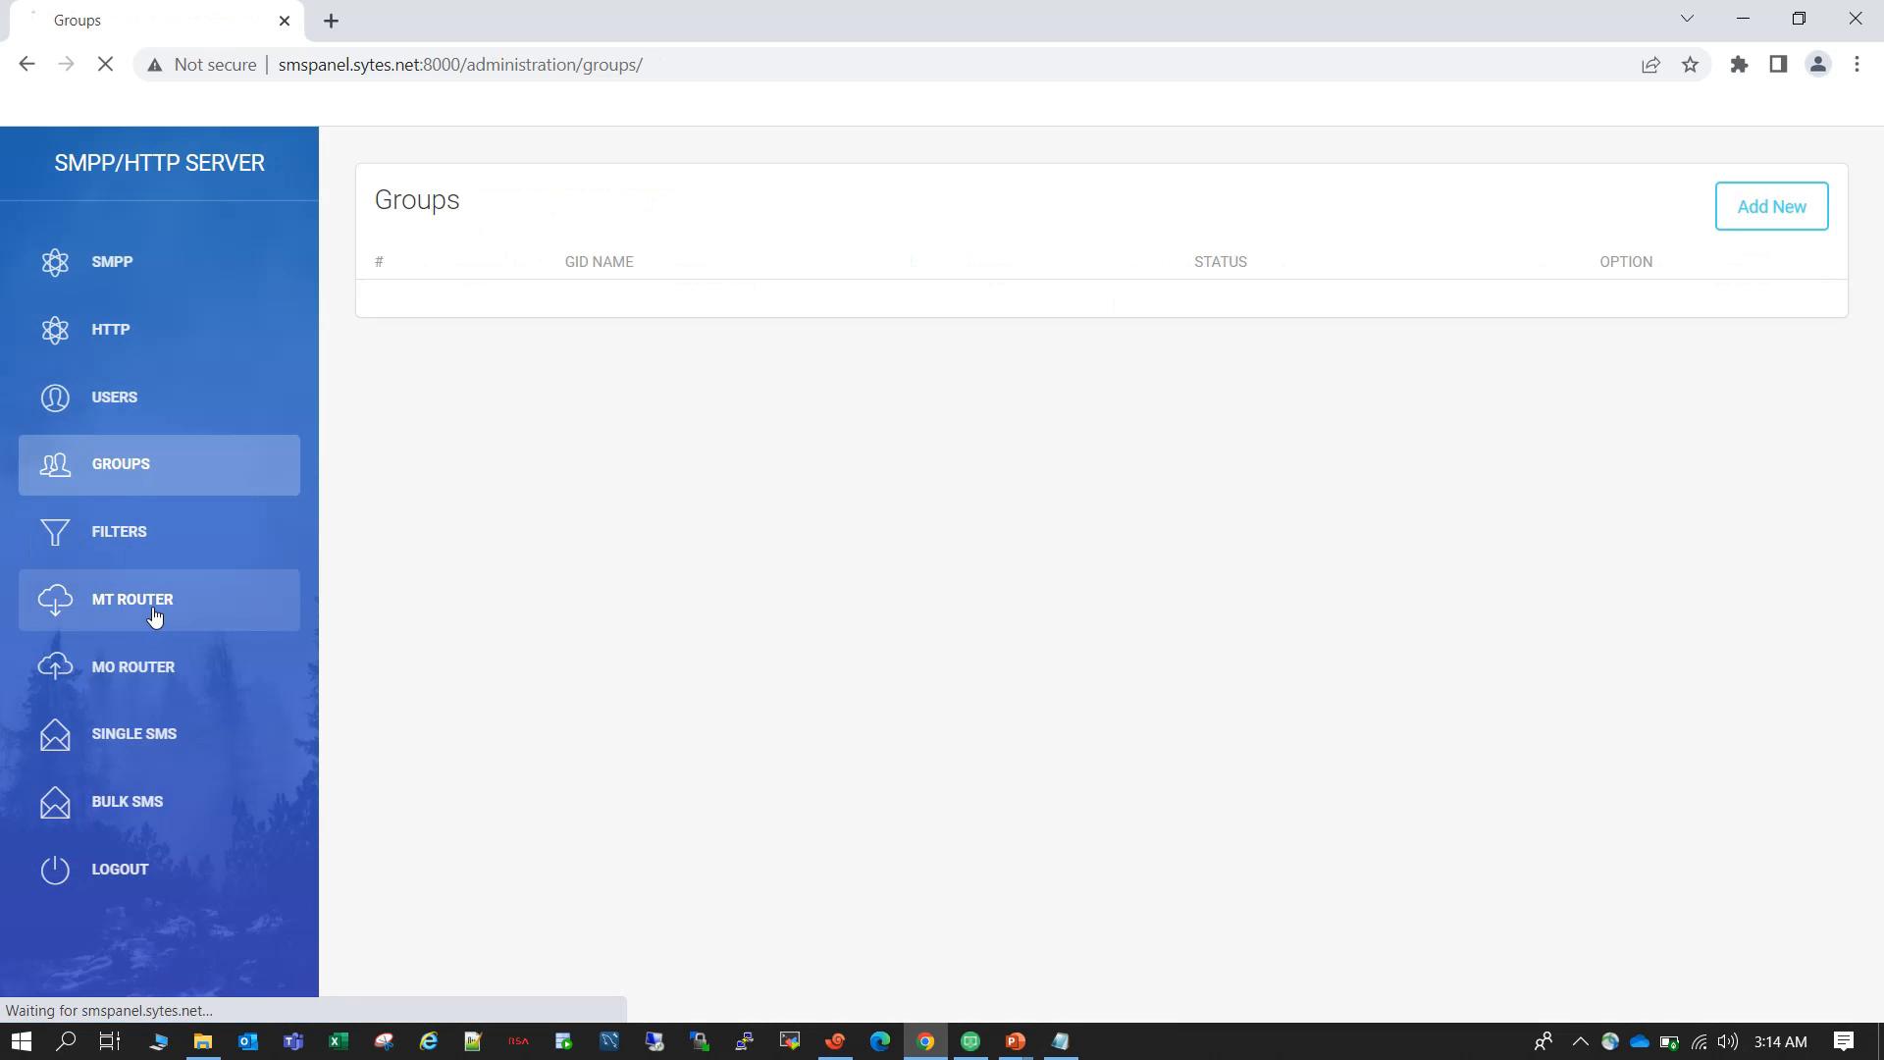
{"action": "left_click", "coordinate": [162, 675]}
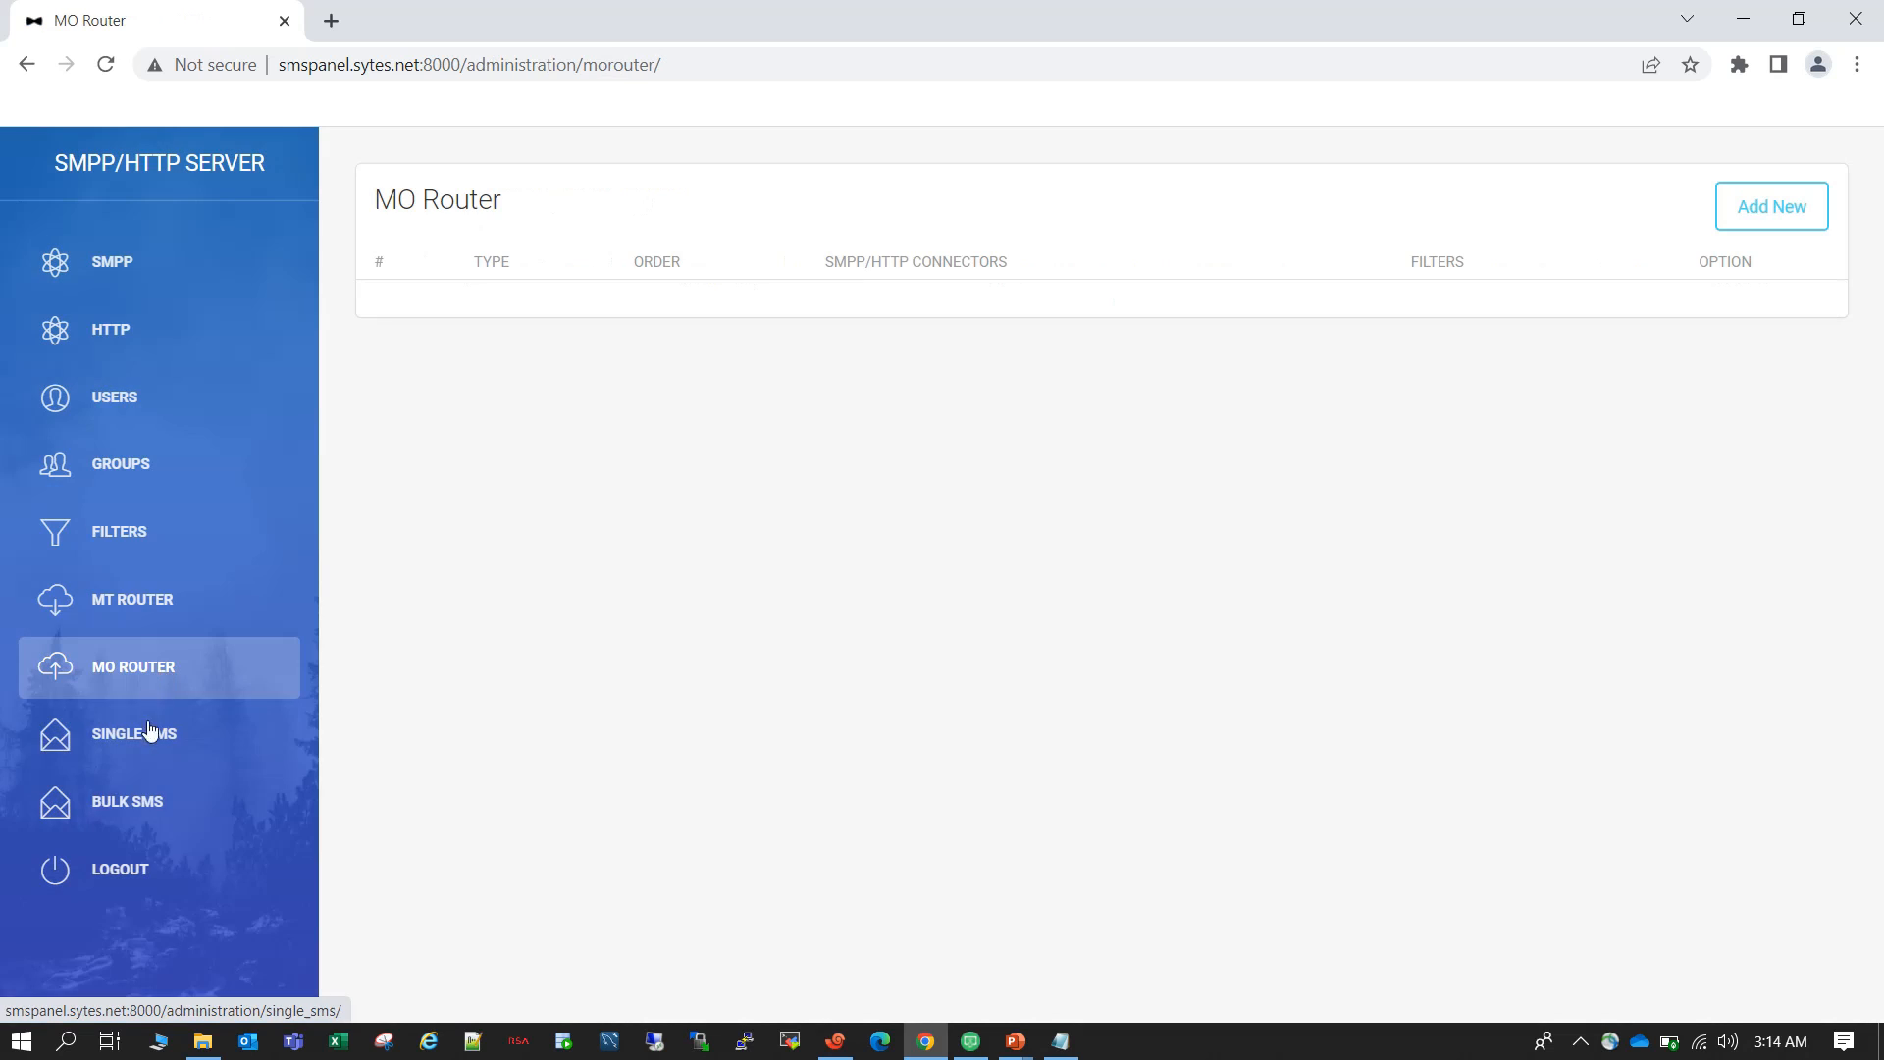
{"action": "left_click", "coordinate": [152, 748]}
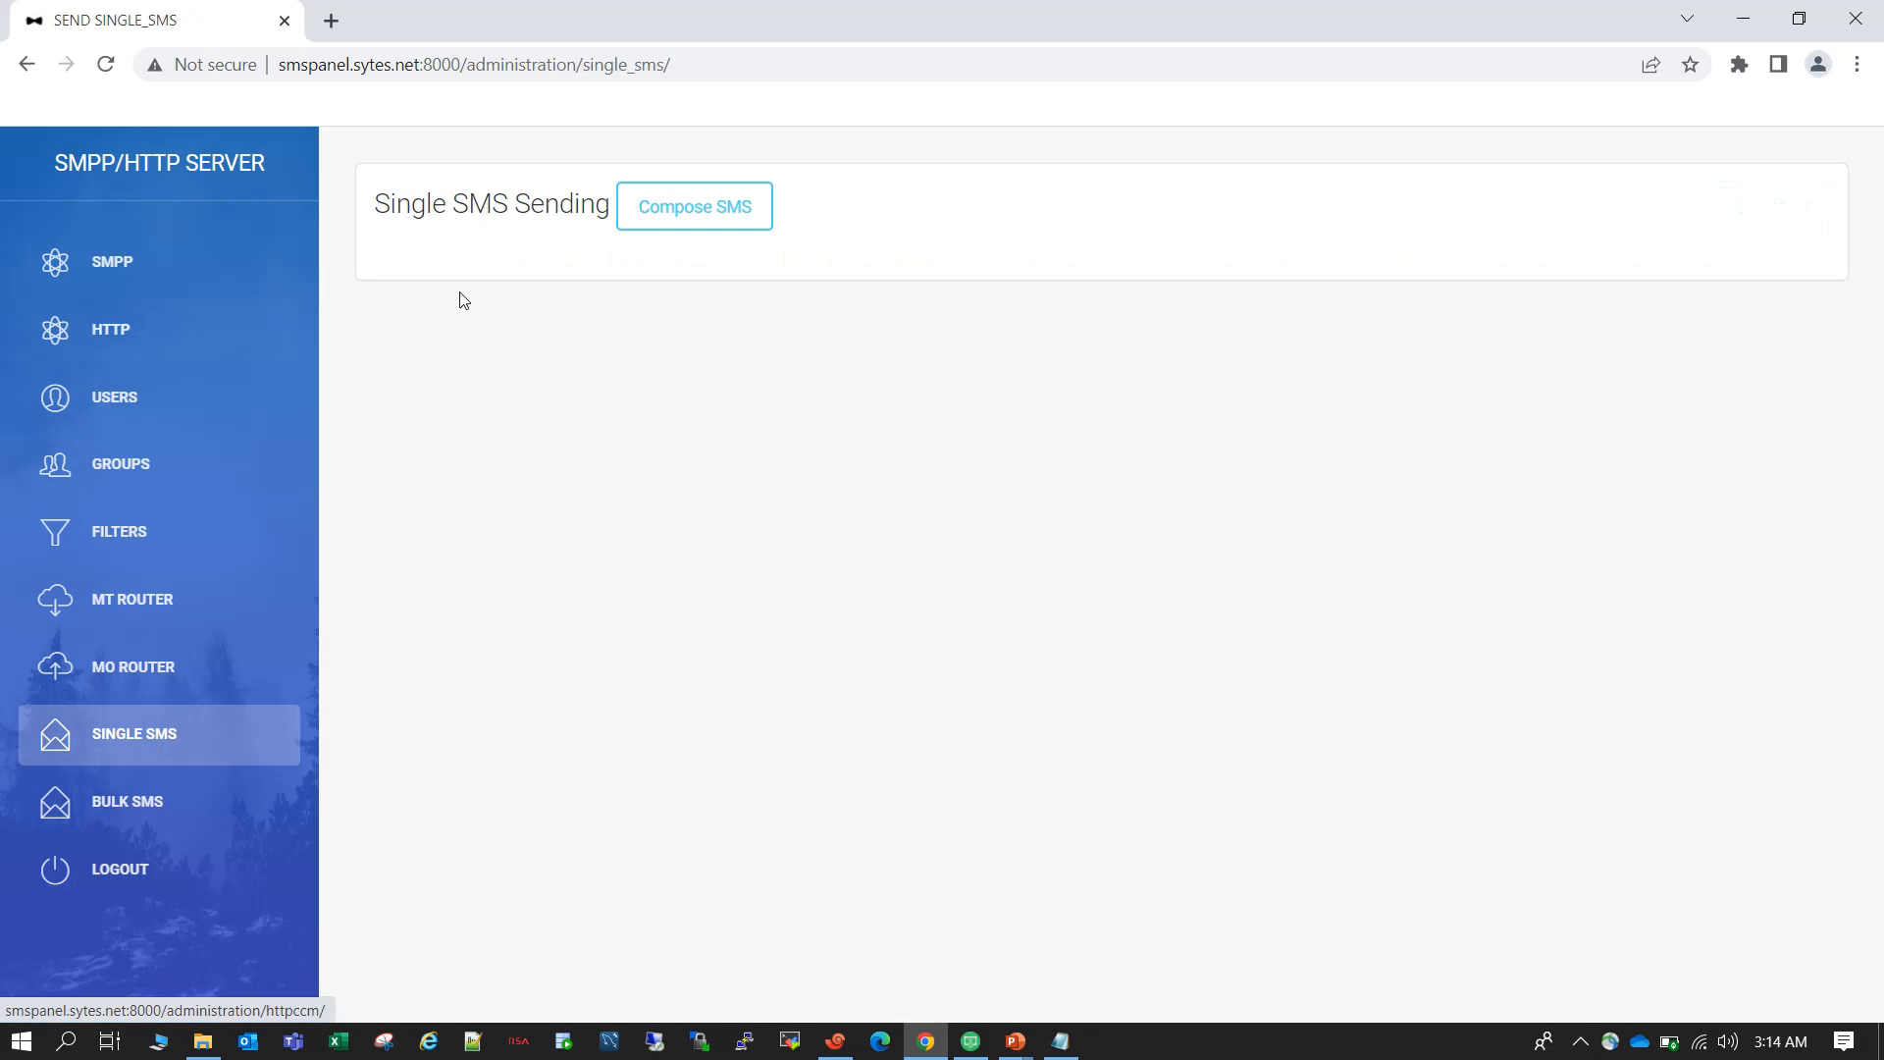
{"action": "left_click_drag", "start_coordinate": [374, 208], "coordinate": [721, 231]}
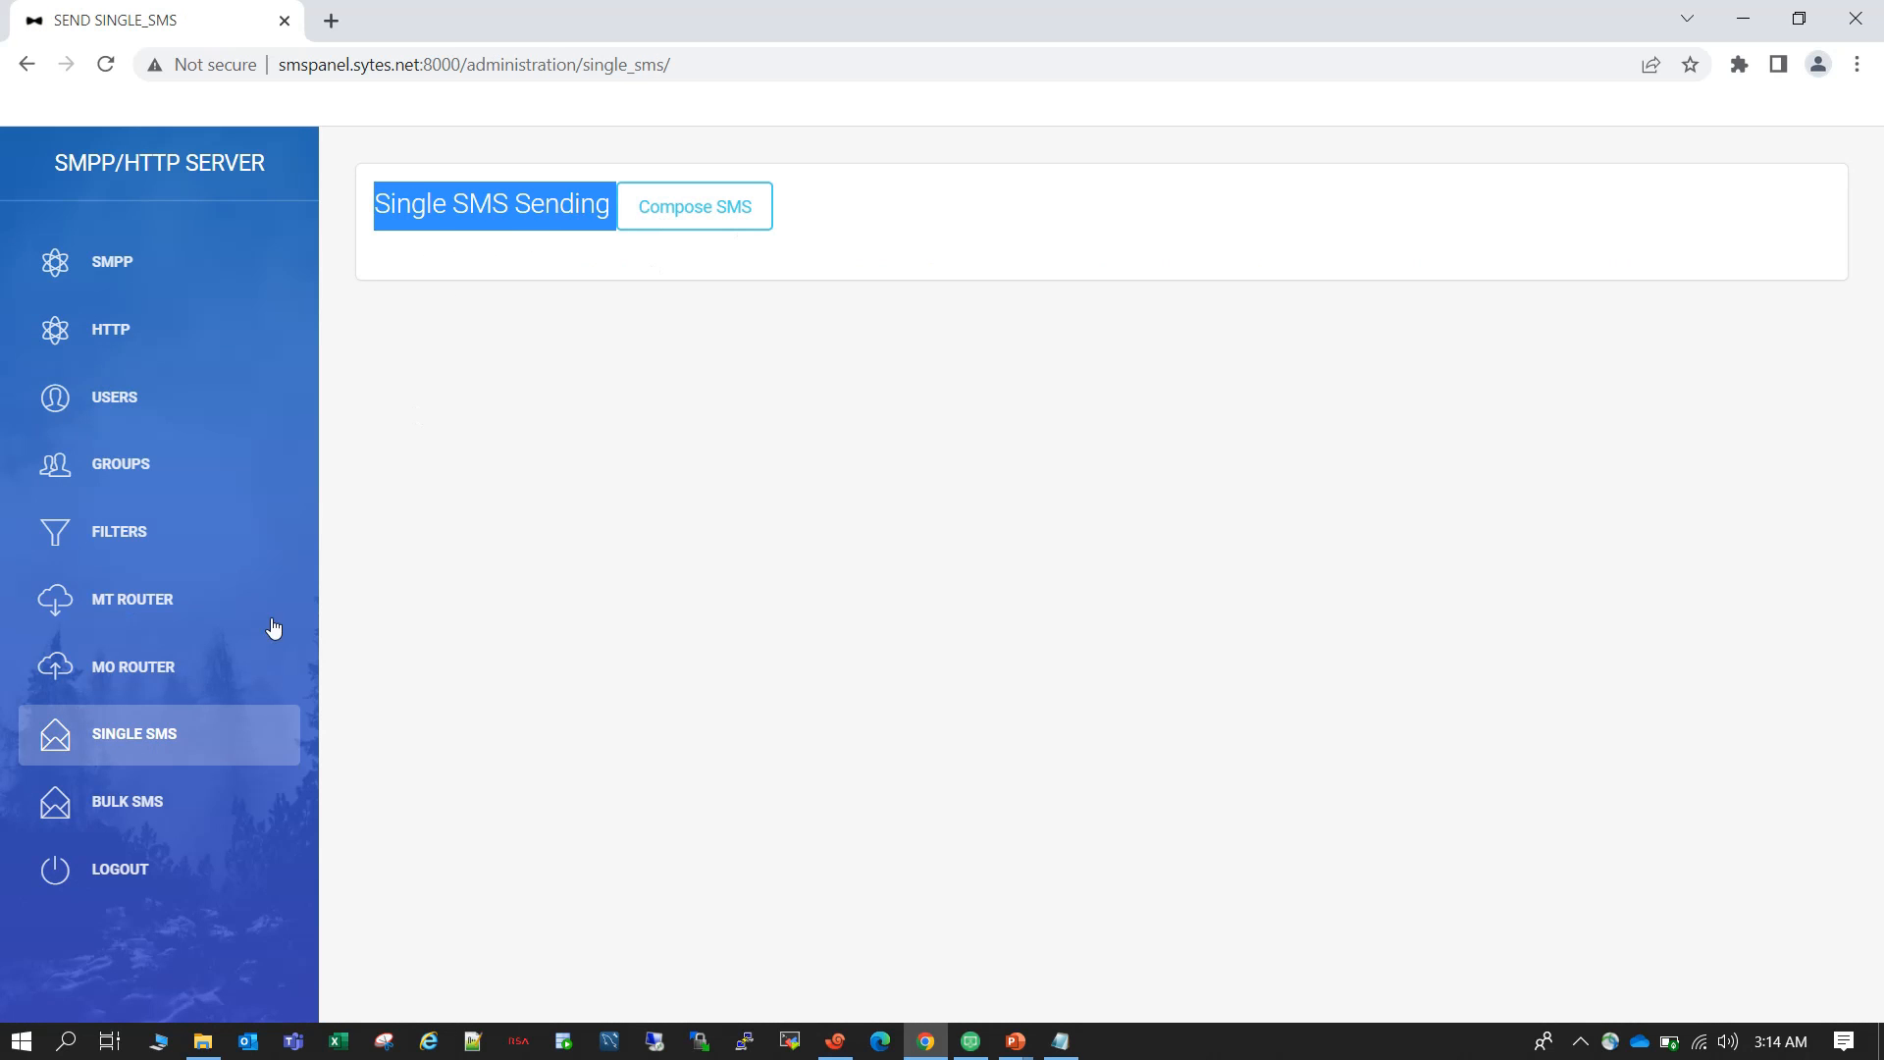
{"action": "left_click", "coordinate": [872, 218]}
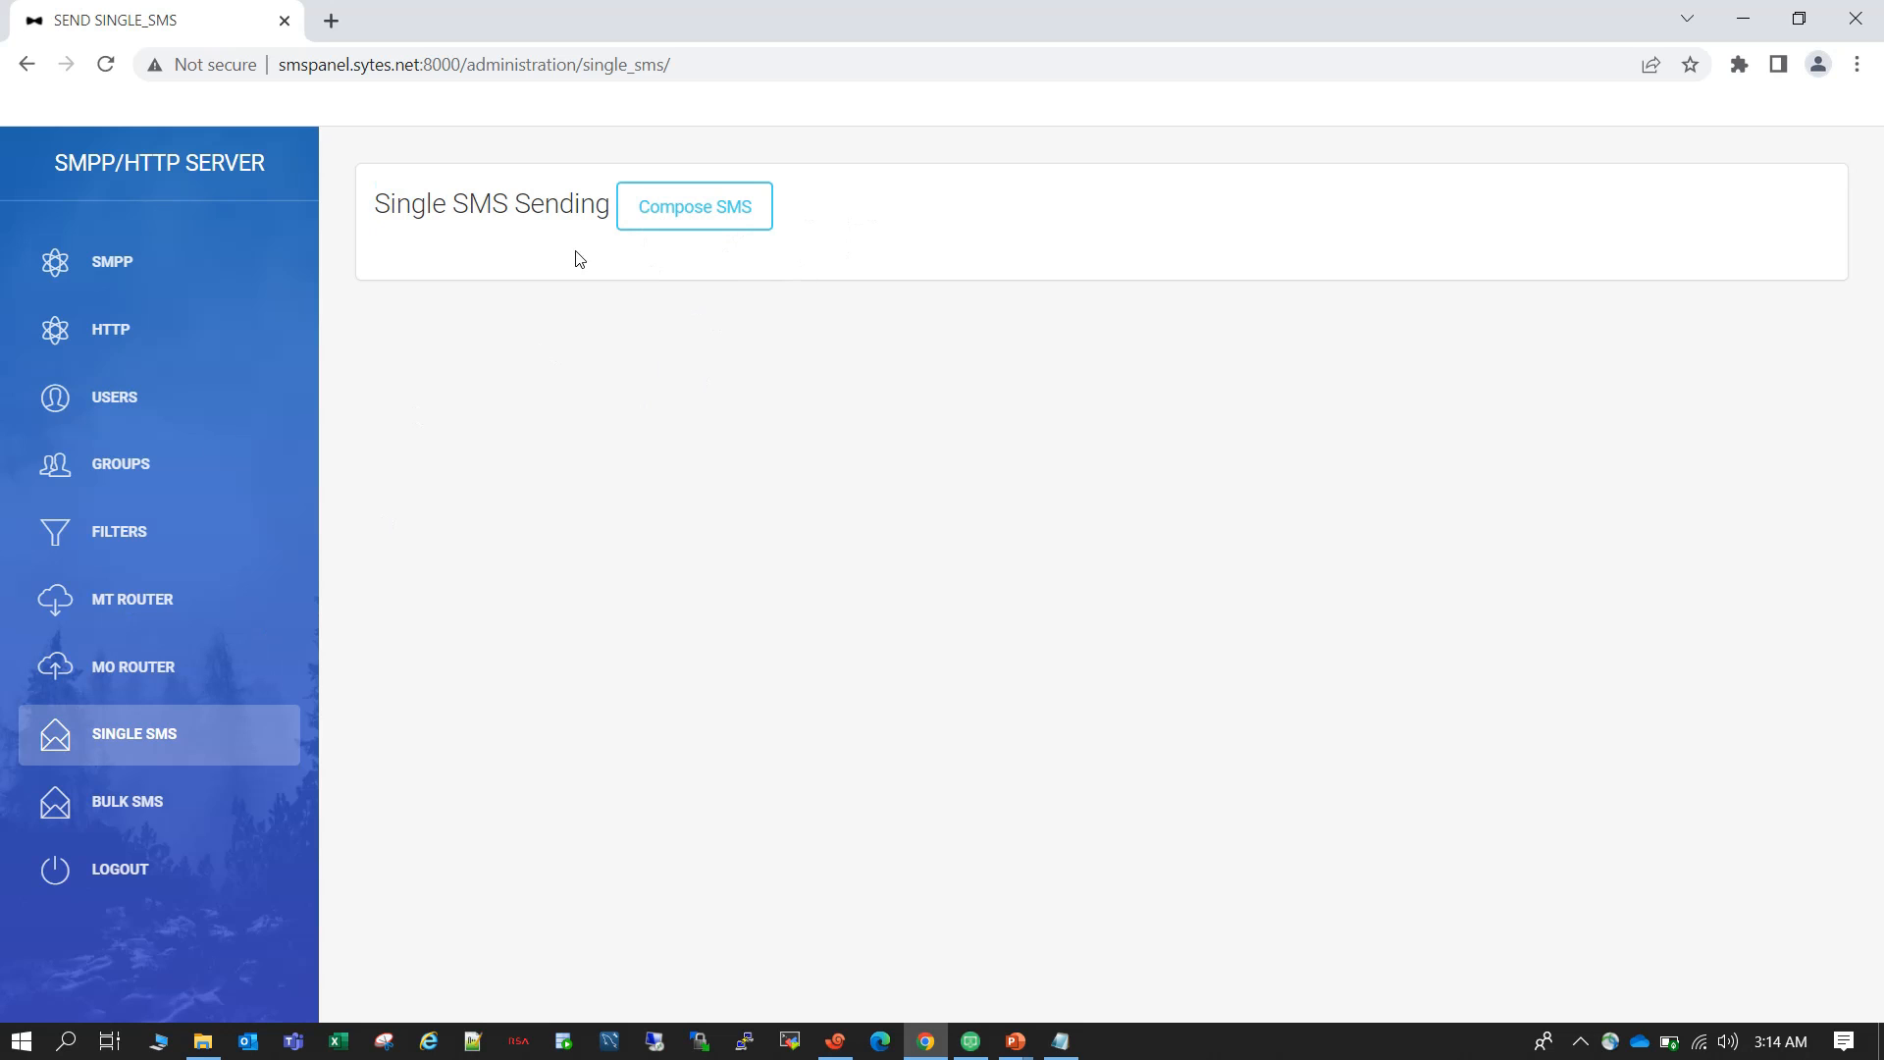
{"action": "left_click", "coordinate": [168, 820]}
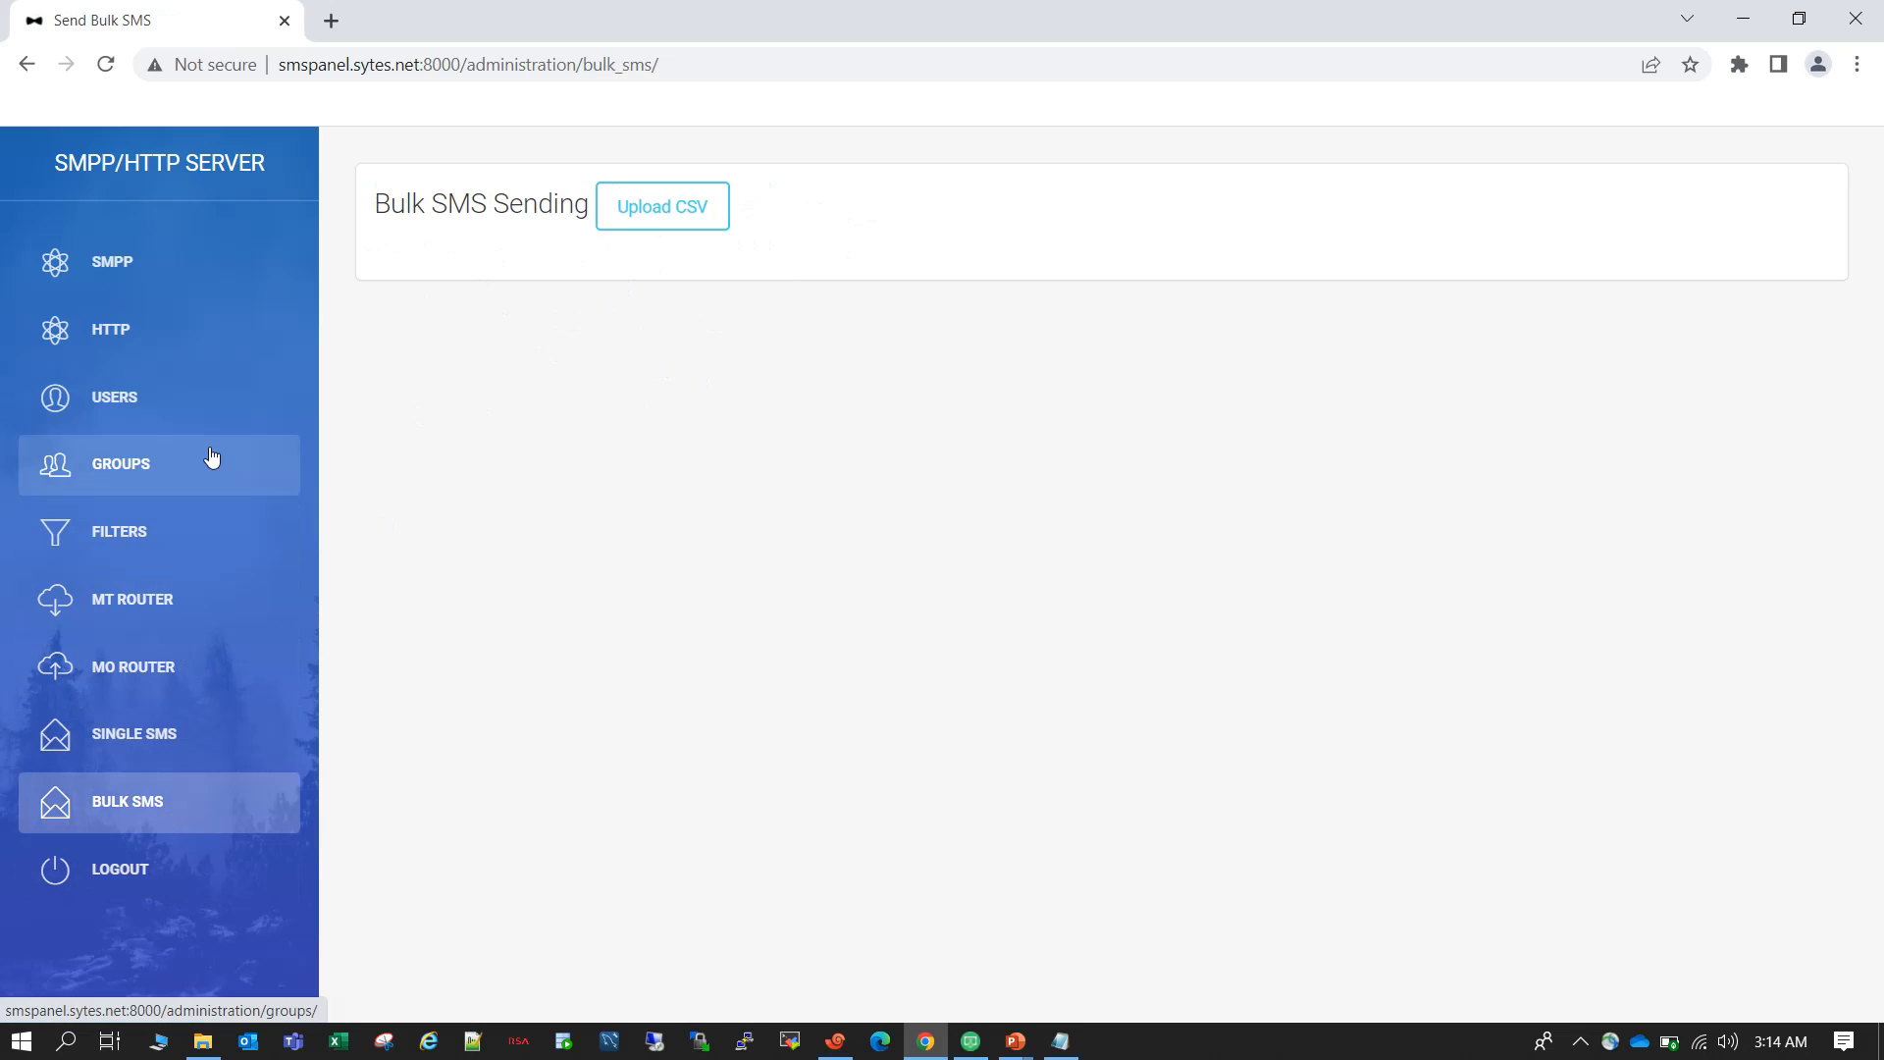
Begin a new SMPP client connector with CID demo, the provider's host address and port 1220.
{"action": "left_click", "coordinate": [151, 279]}
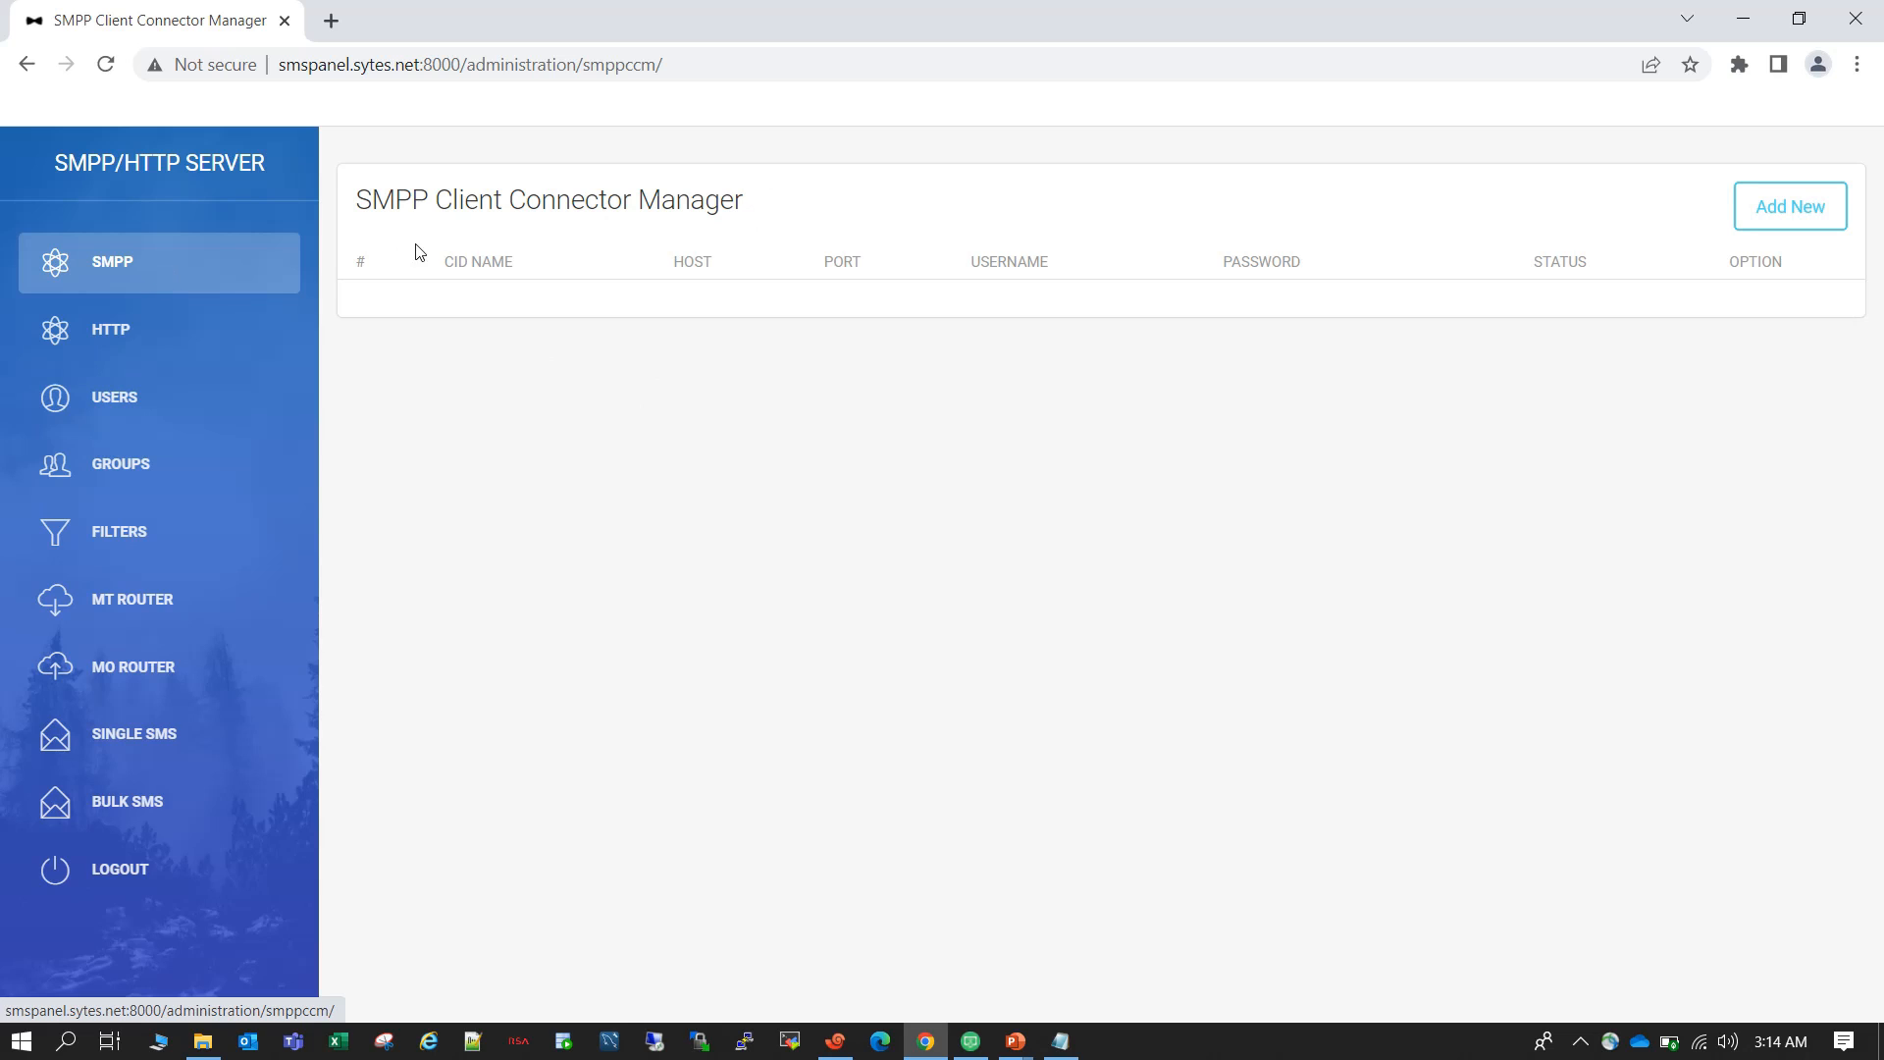
{"action": "left_click", "coordinate": [1773, 222]}
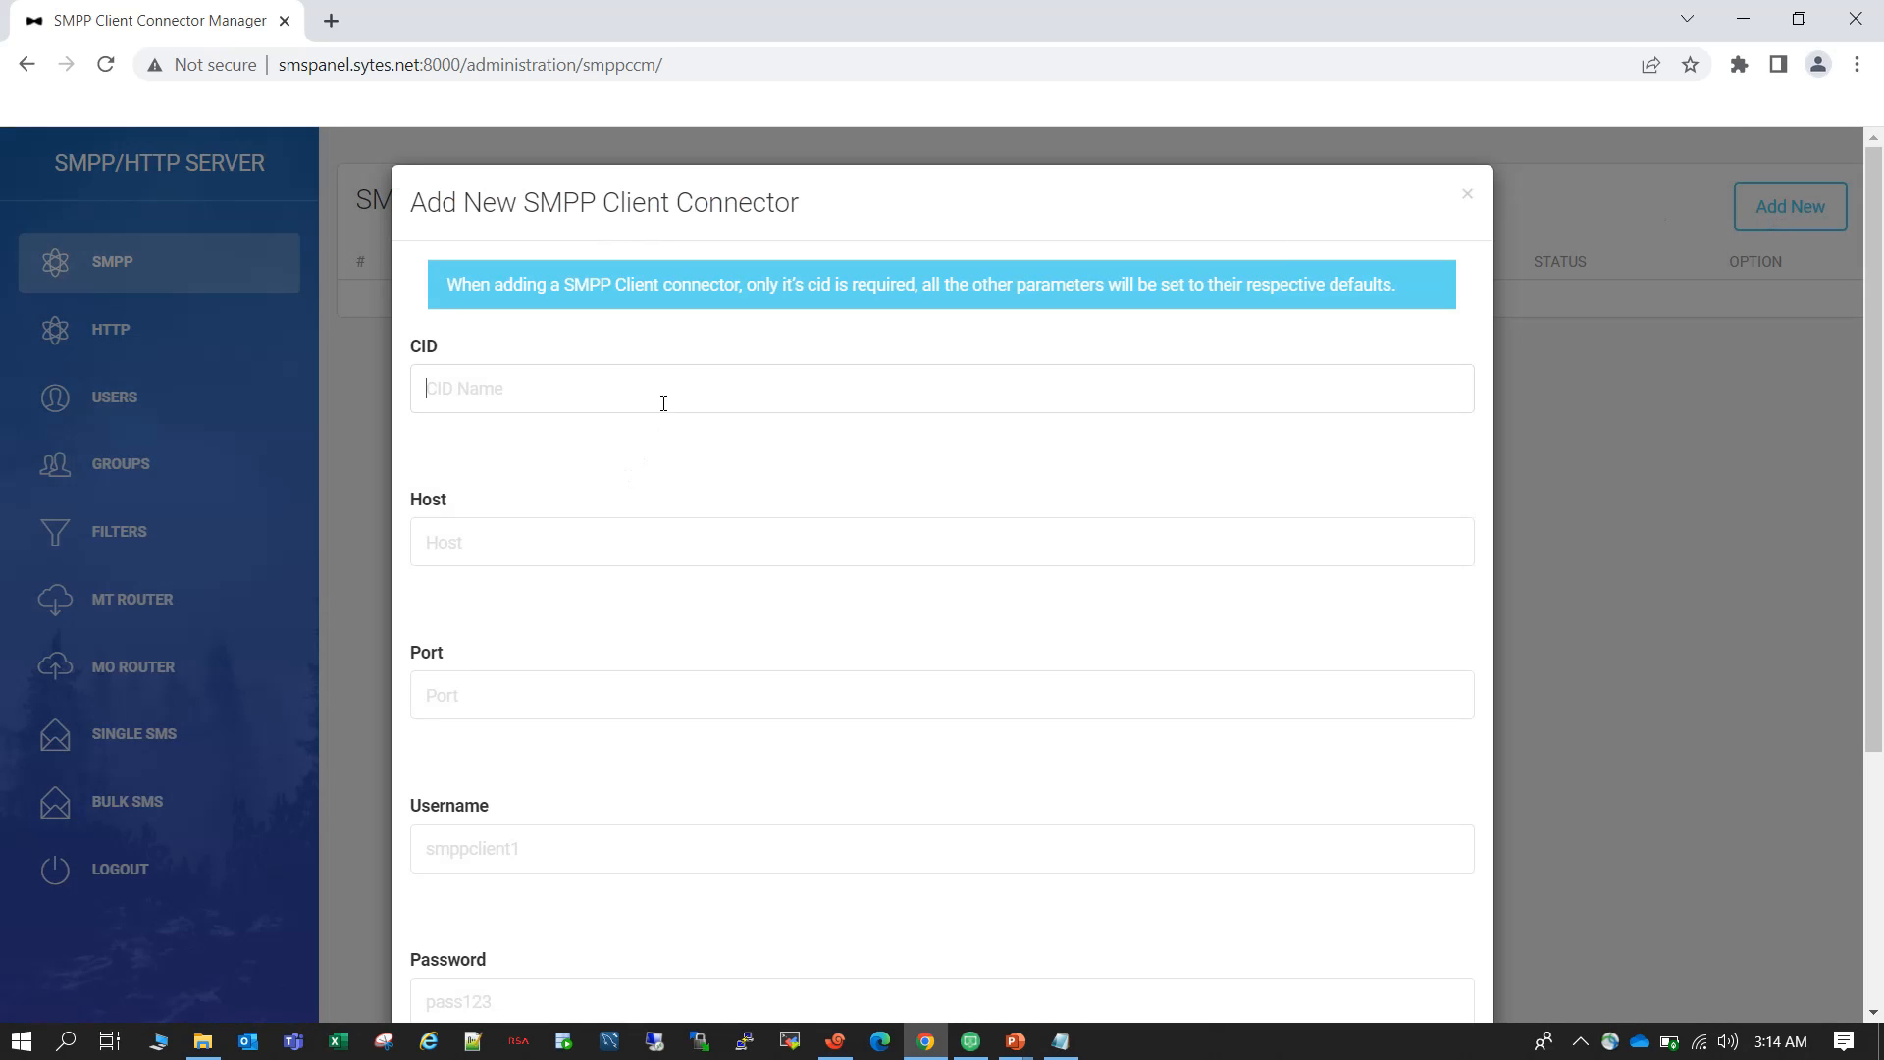
{"action": "type", "text": "demo"}
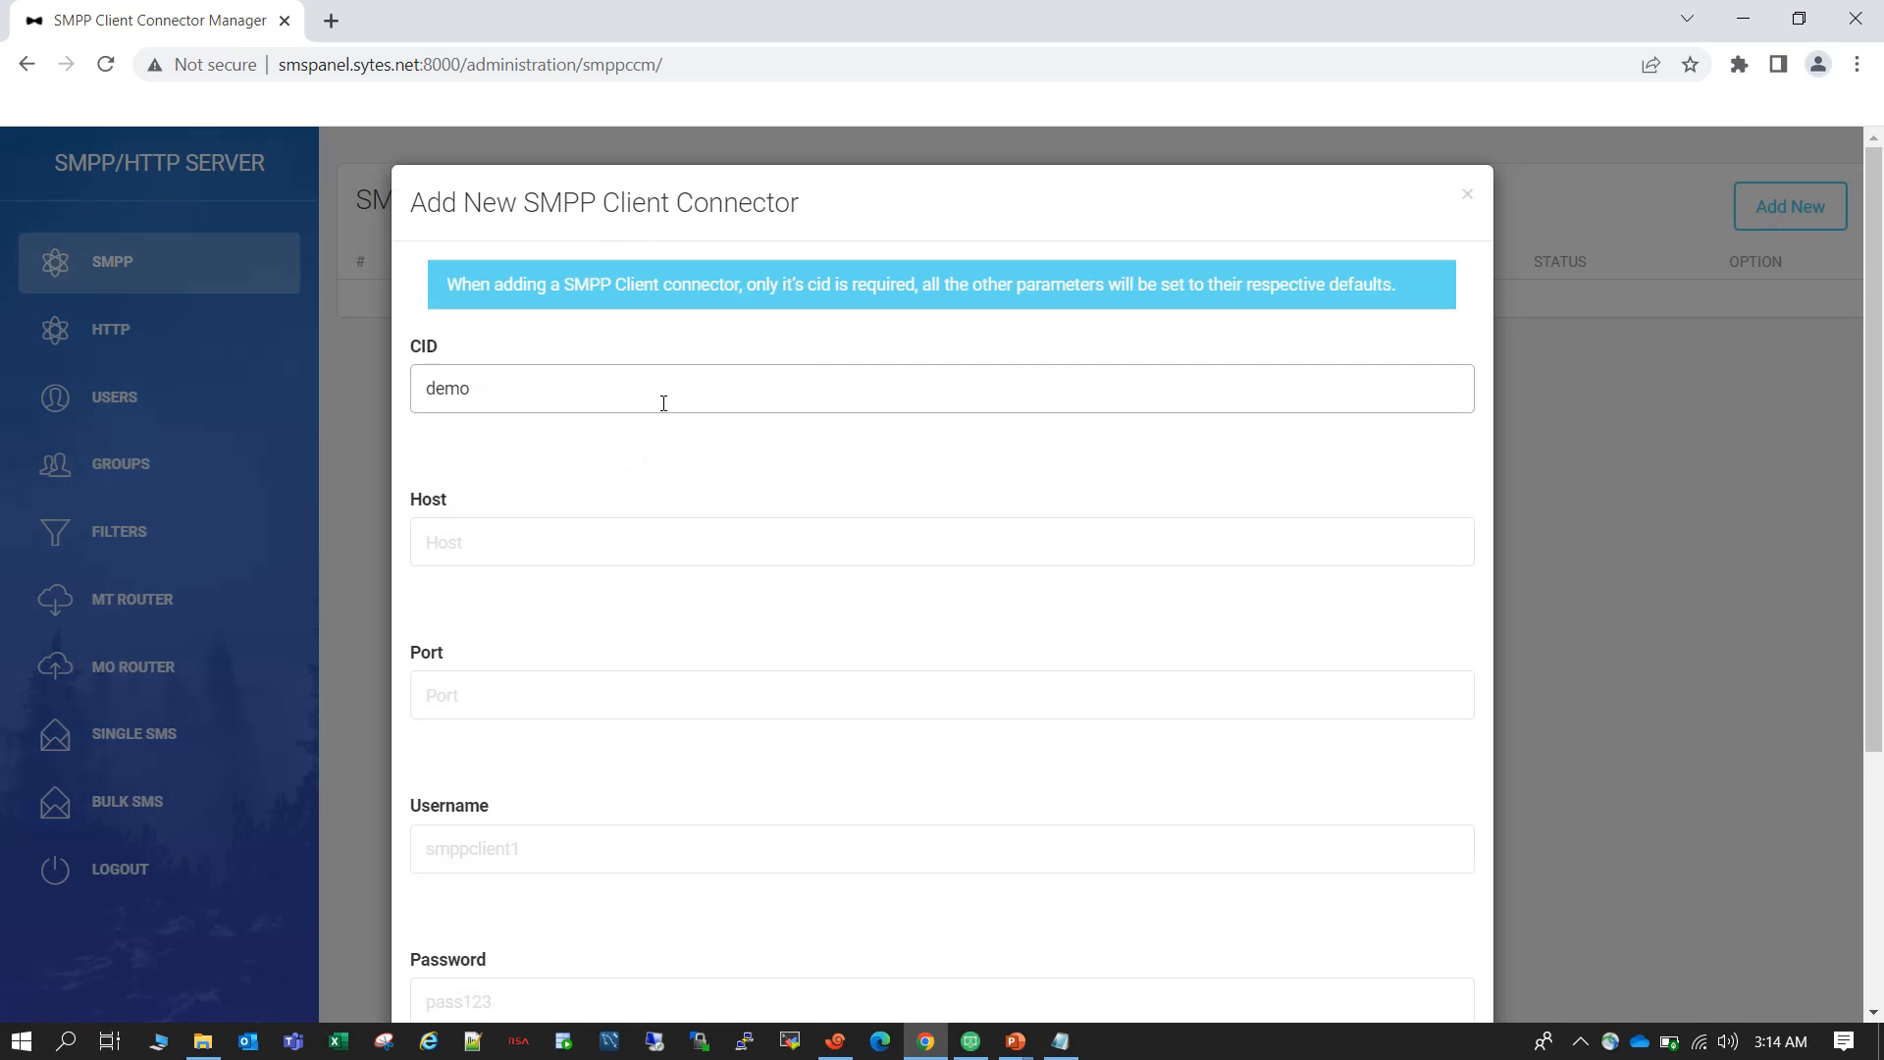
{"action": "left_click", "coordinate": [515, 534]}
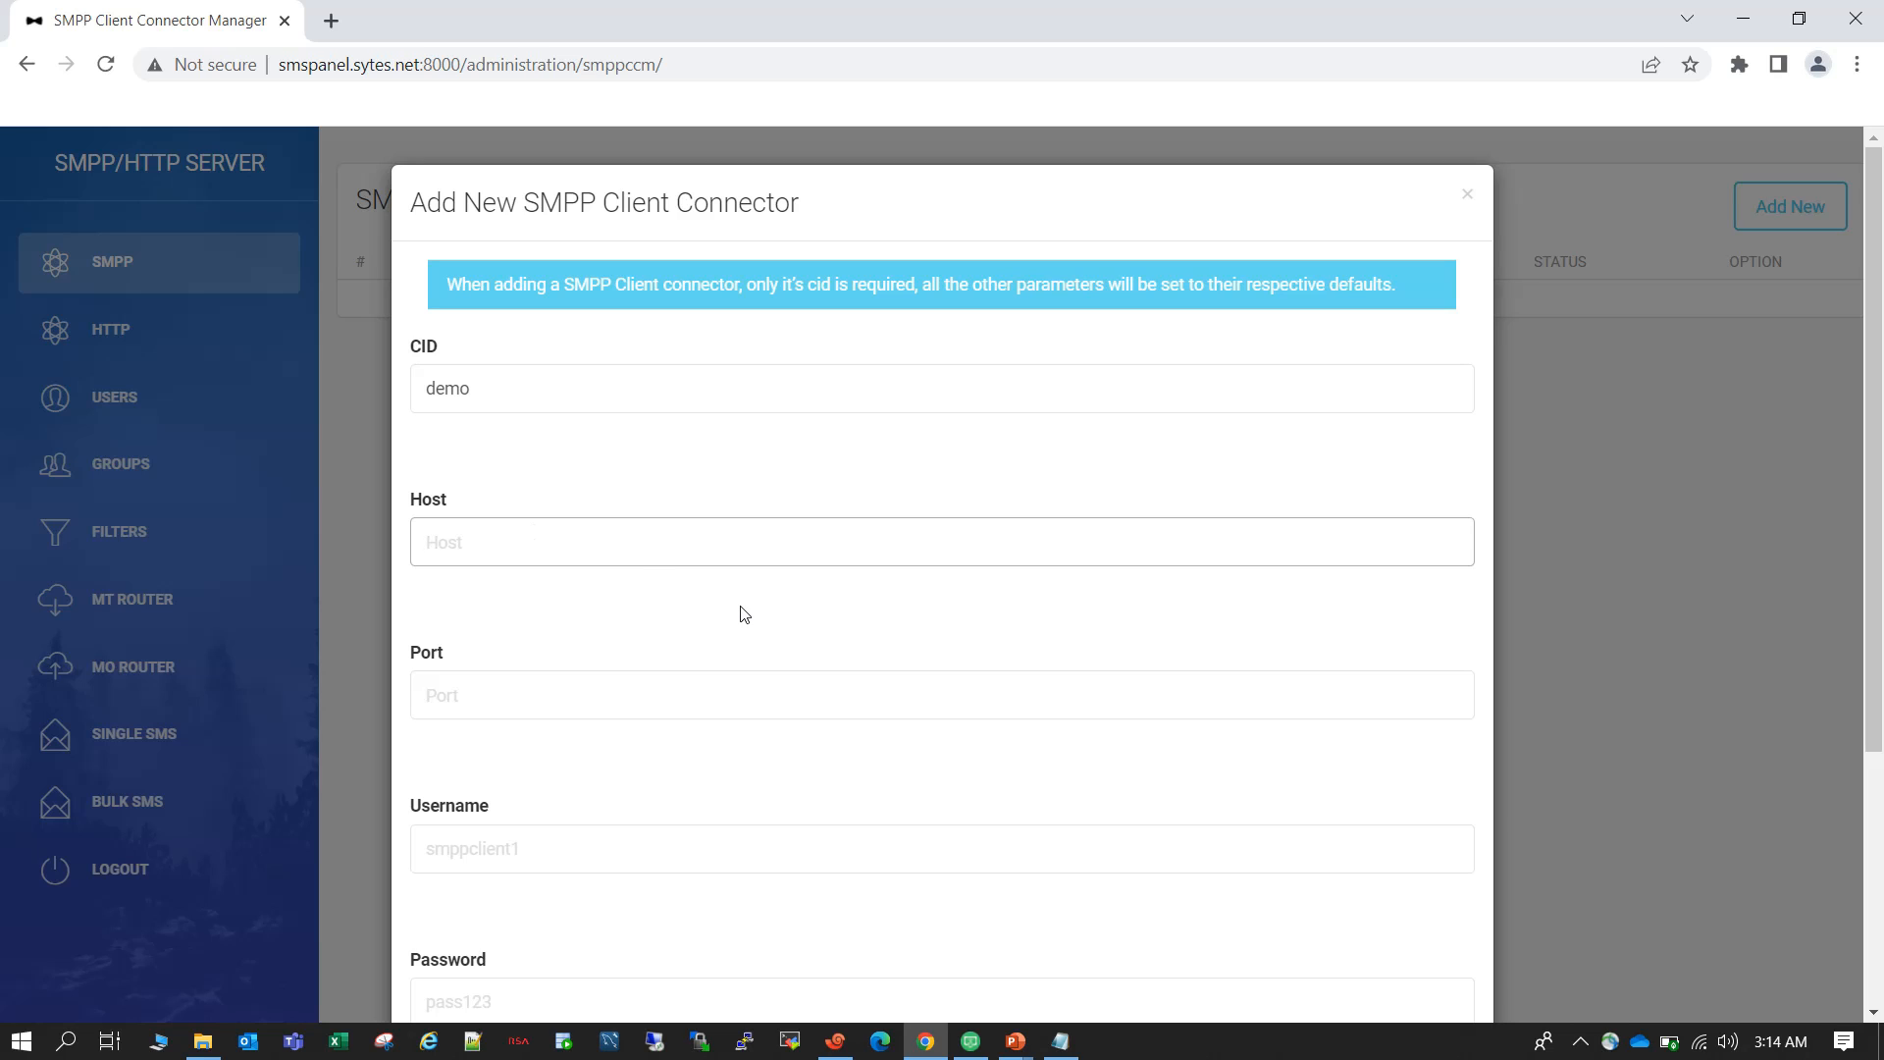
{"action": "type", "text": "..........."}
{"action": "scroll", "coordinate": [547, 559], "scroll_direction": "down", "scroll_amount": 3}
{"action": "left_click", "coordinate": [539, 314]}
{"action": "type", "text": "1220"}
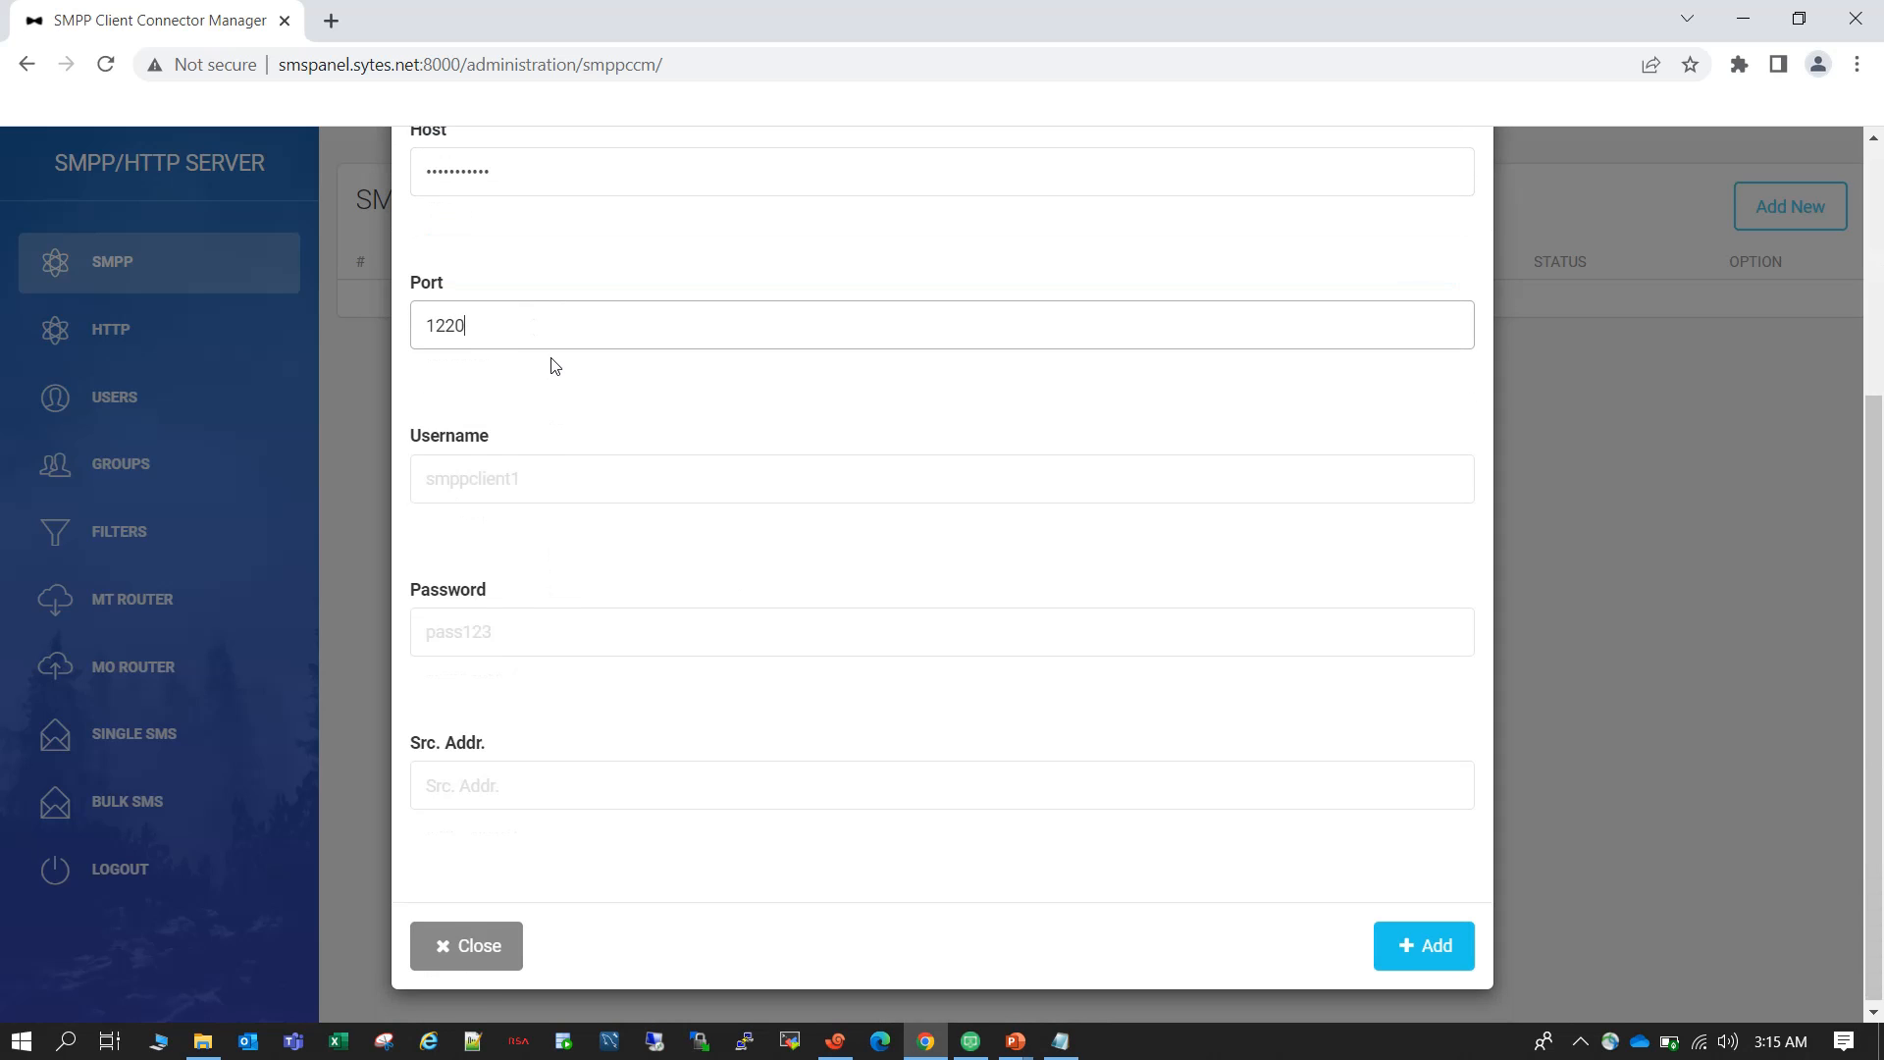
Enter the SMPP account's username and password for the new connector.
{"action": "left_click", "coordinate": [546, 482]}
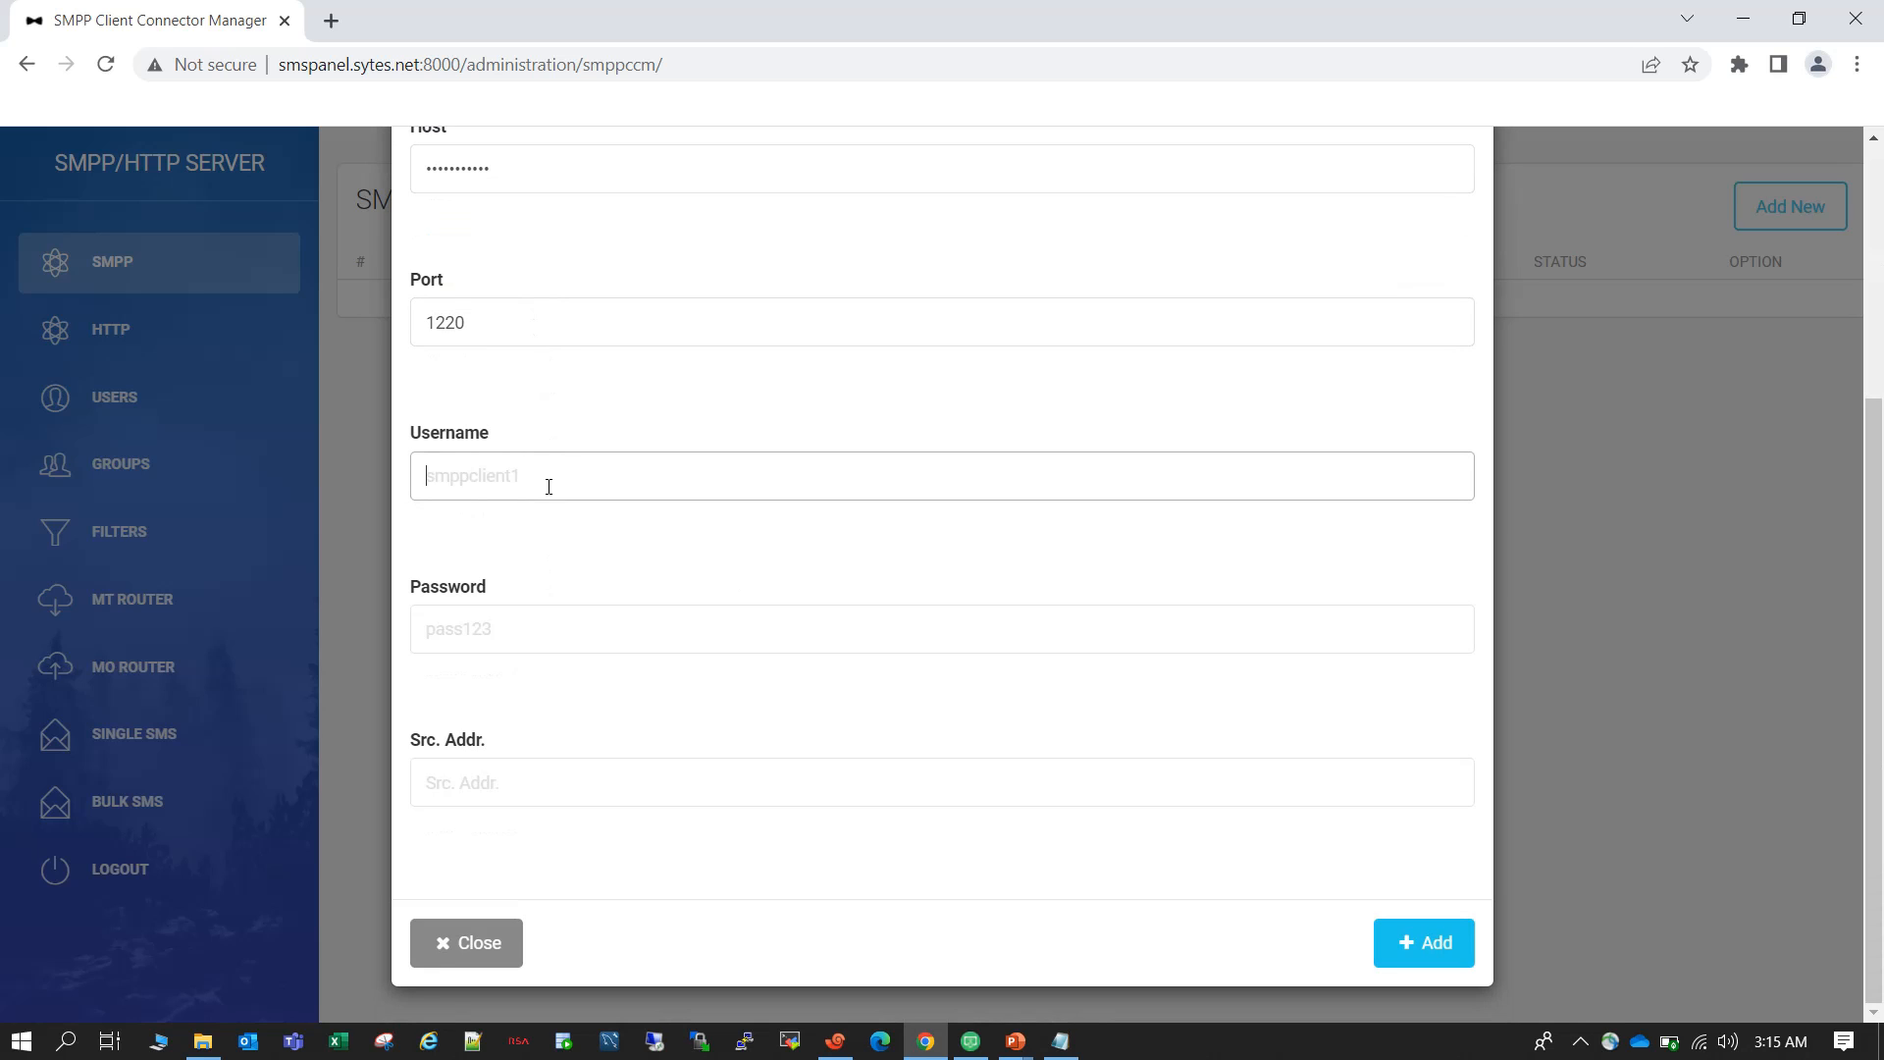
{"action": "type", "text": "........."}
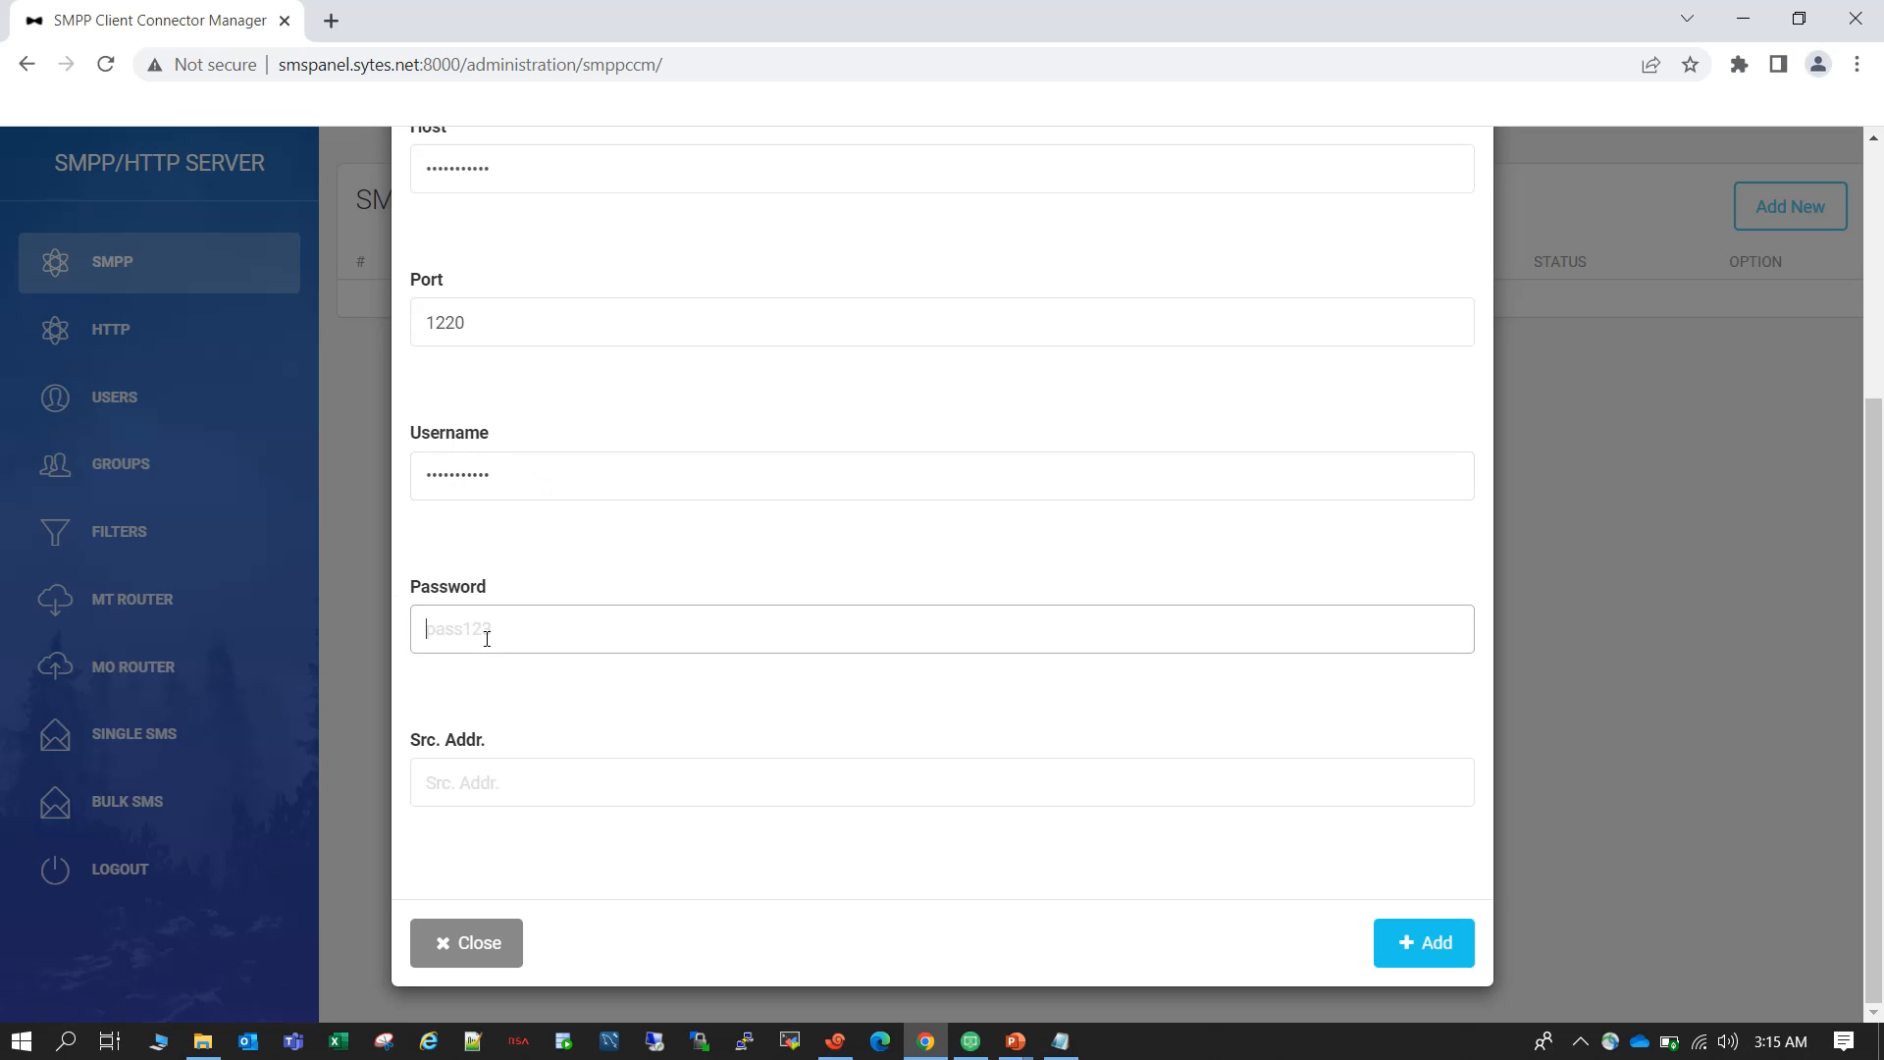
{"action": "type", "text": "........"}
Copy the first source number from sms.txt in Notepad into the connector's source address and add the connector.
{"action": "left_click", "coordinate": [542, 792]}
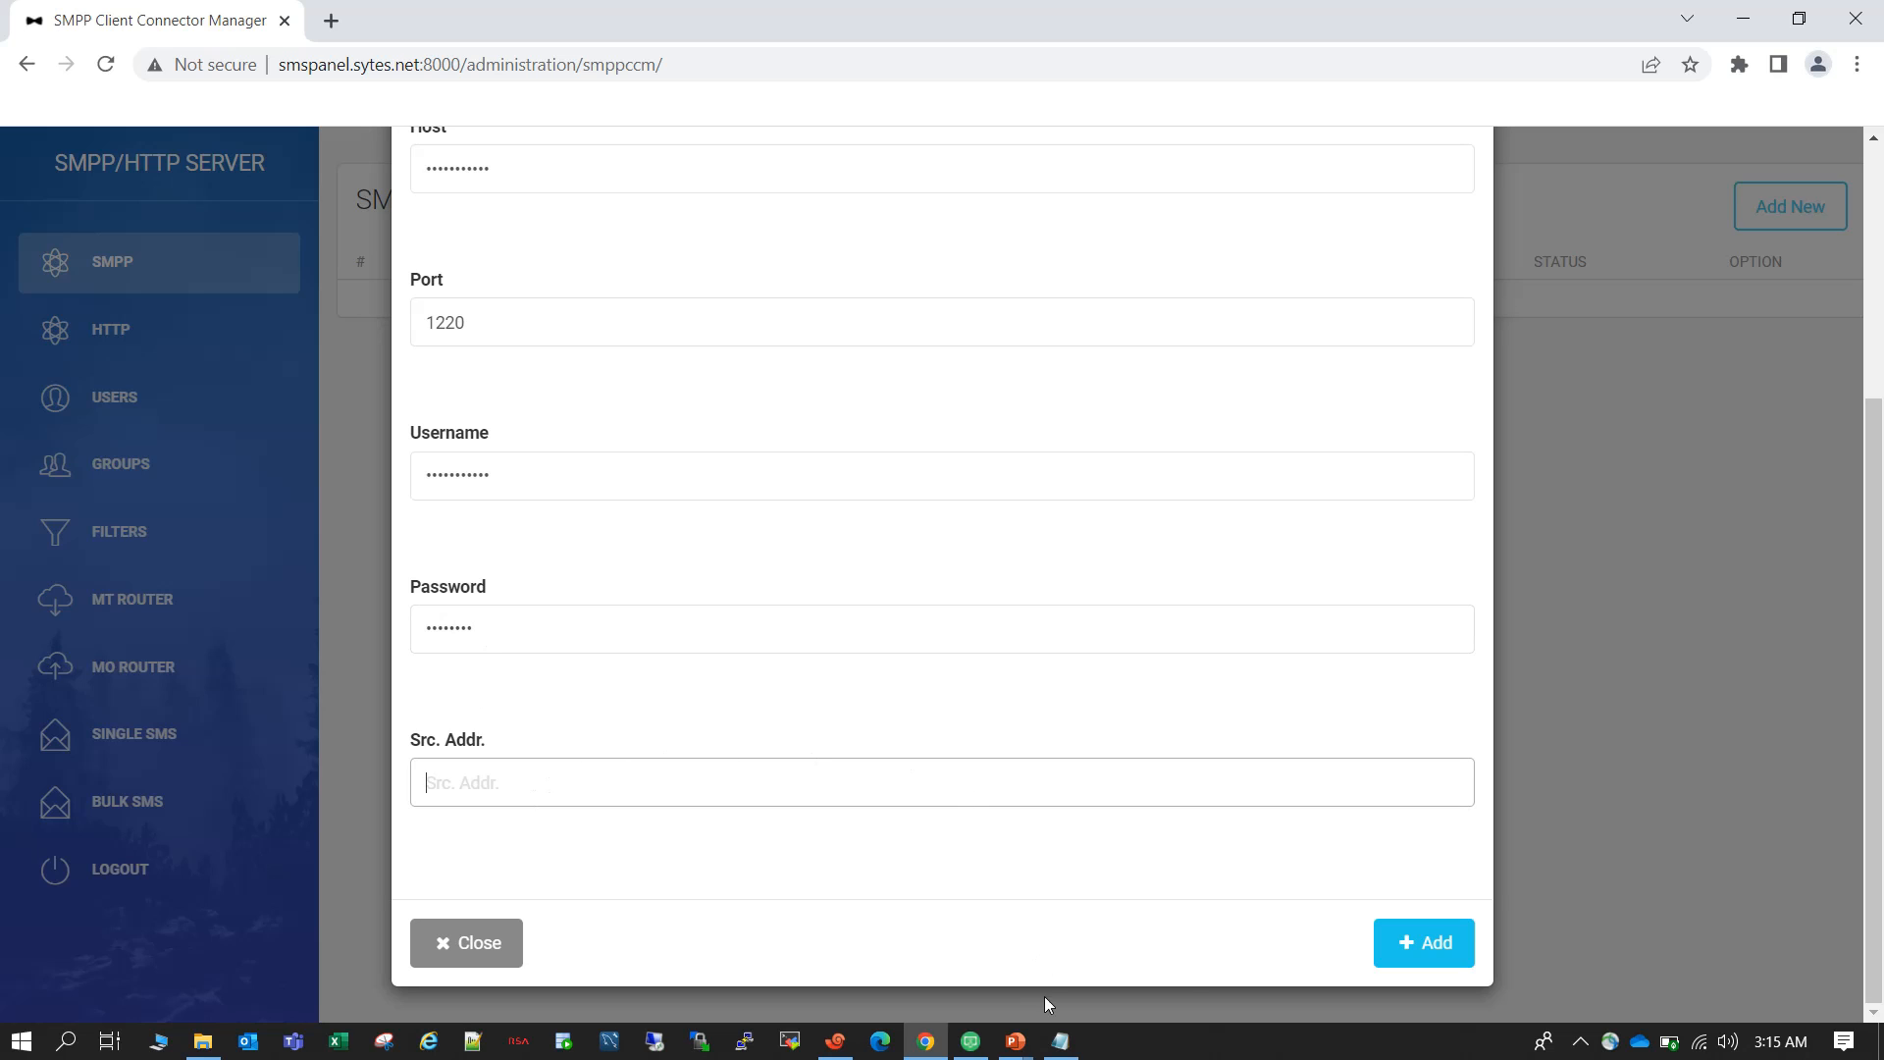
{"action": "mouse_move", "coordinate": [1066, 1054]}
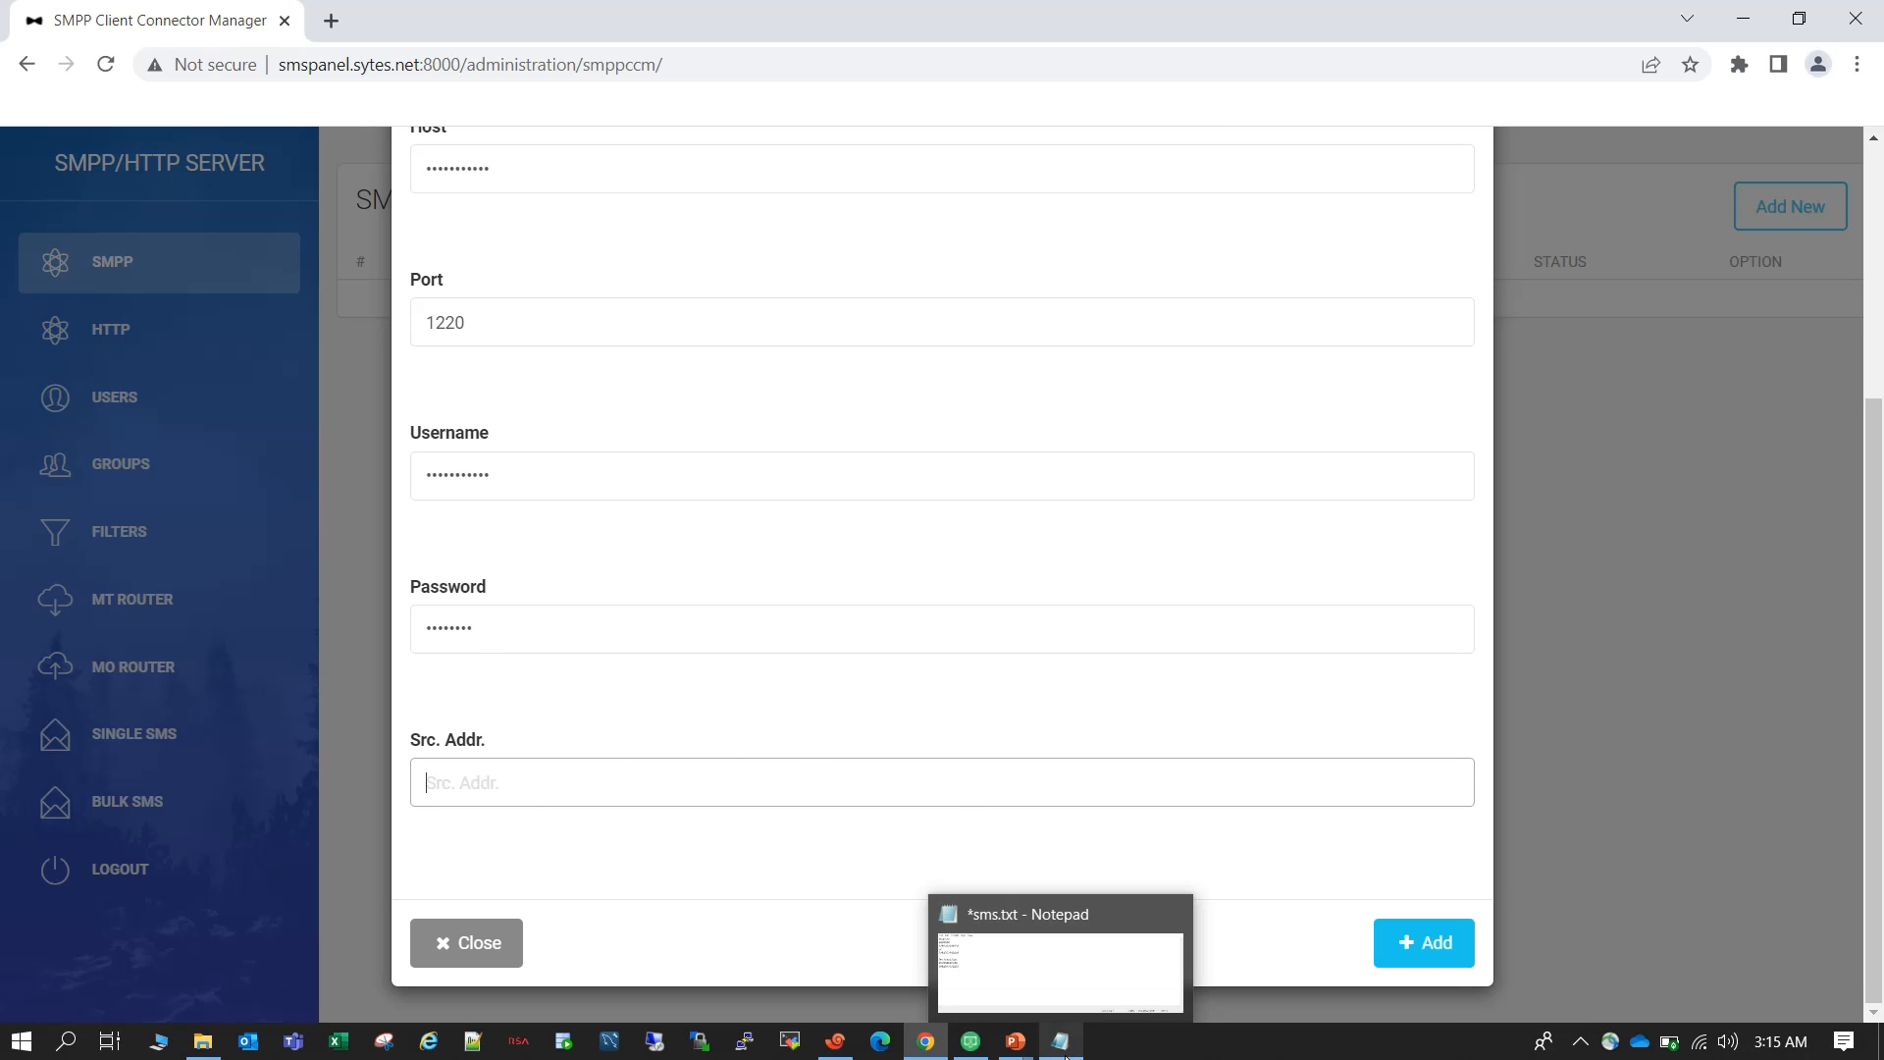
{"action": "left_click", "coordinate": [1063, 1042]}
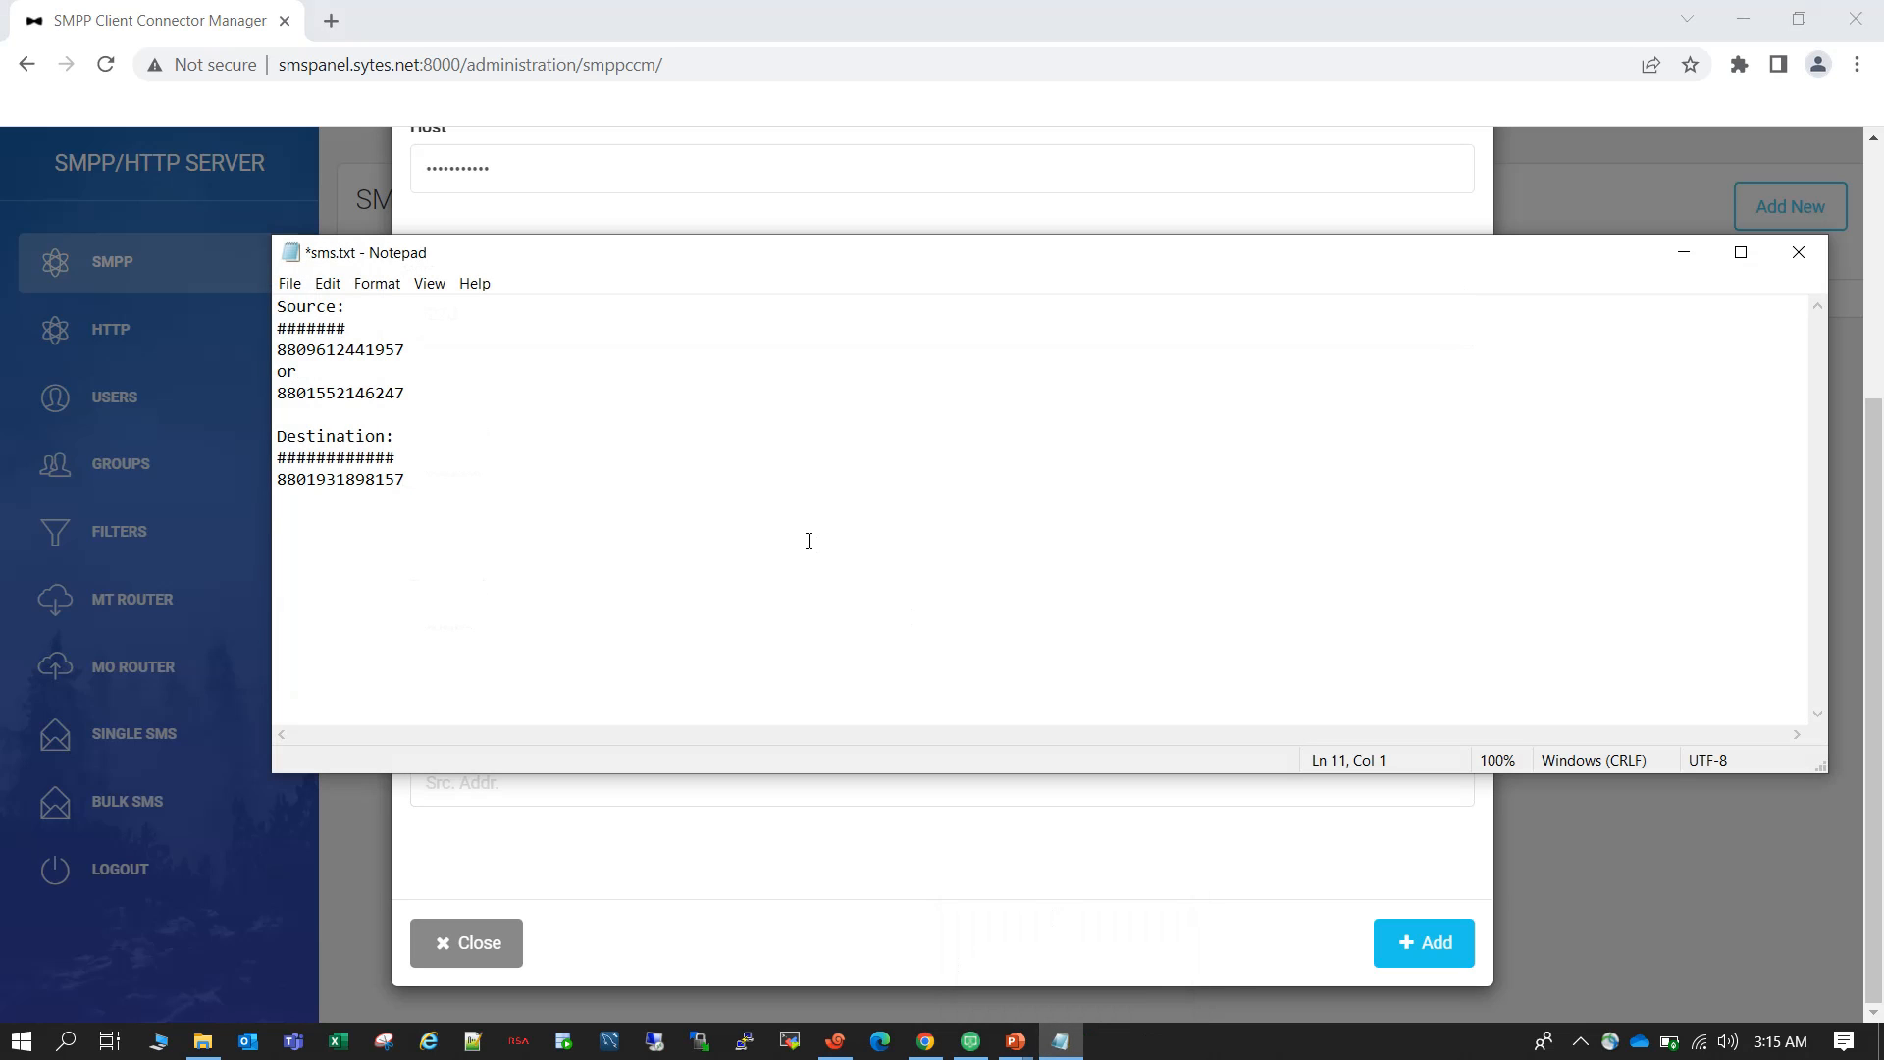
{"action": "left_click_drag", "start_coordinate": [418, 352], "coordinate": [274, 350]}
{"action": "left_click_drag", "start_coordinate": [417, 393], "coordinate": [282, 390]}
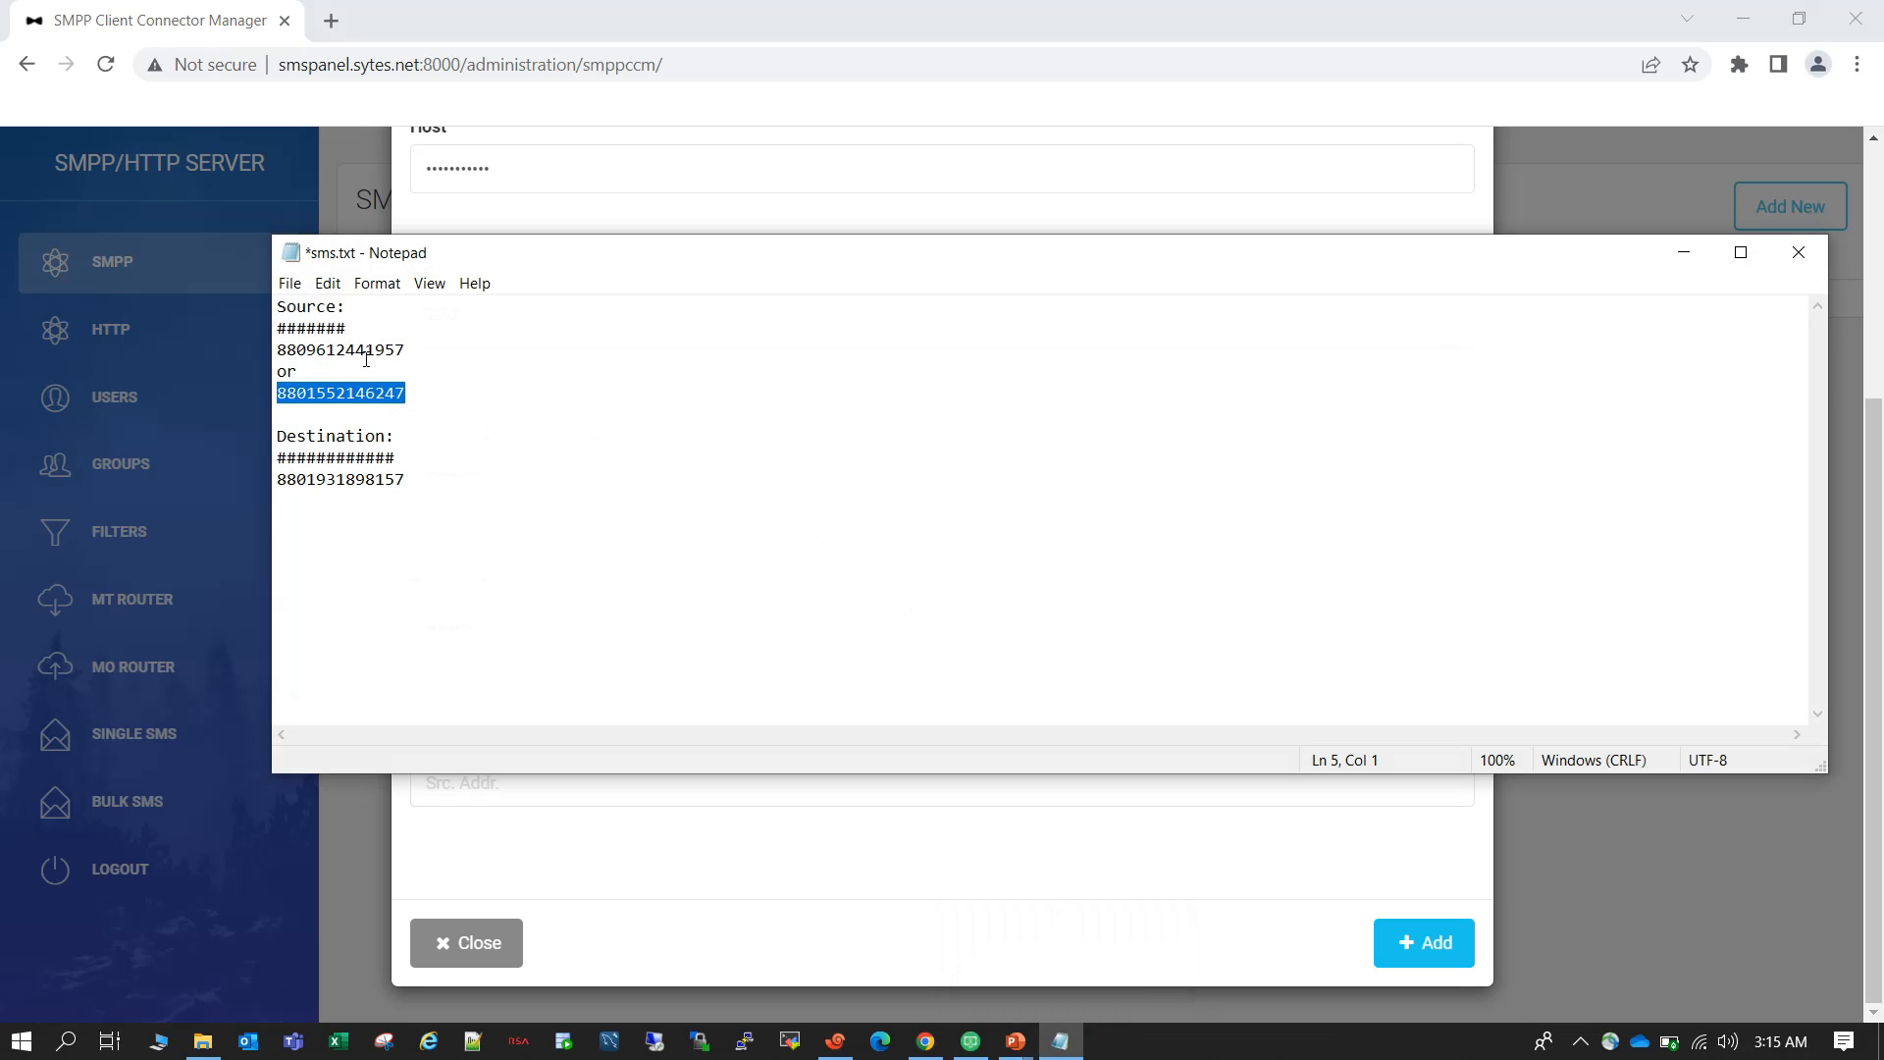
{"action": "left_click_drag", "start_coordinate": [409, 352], "coordinate": [279, 352]}
{"action": "key", "text": "ctrl+c"}
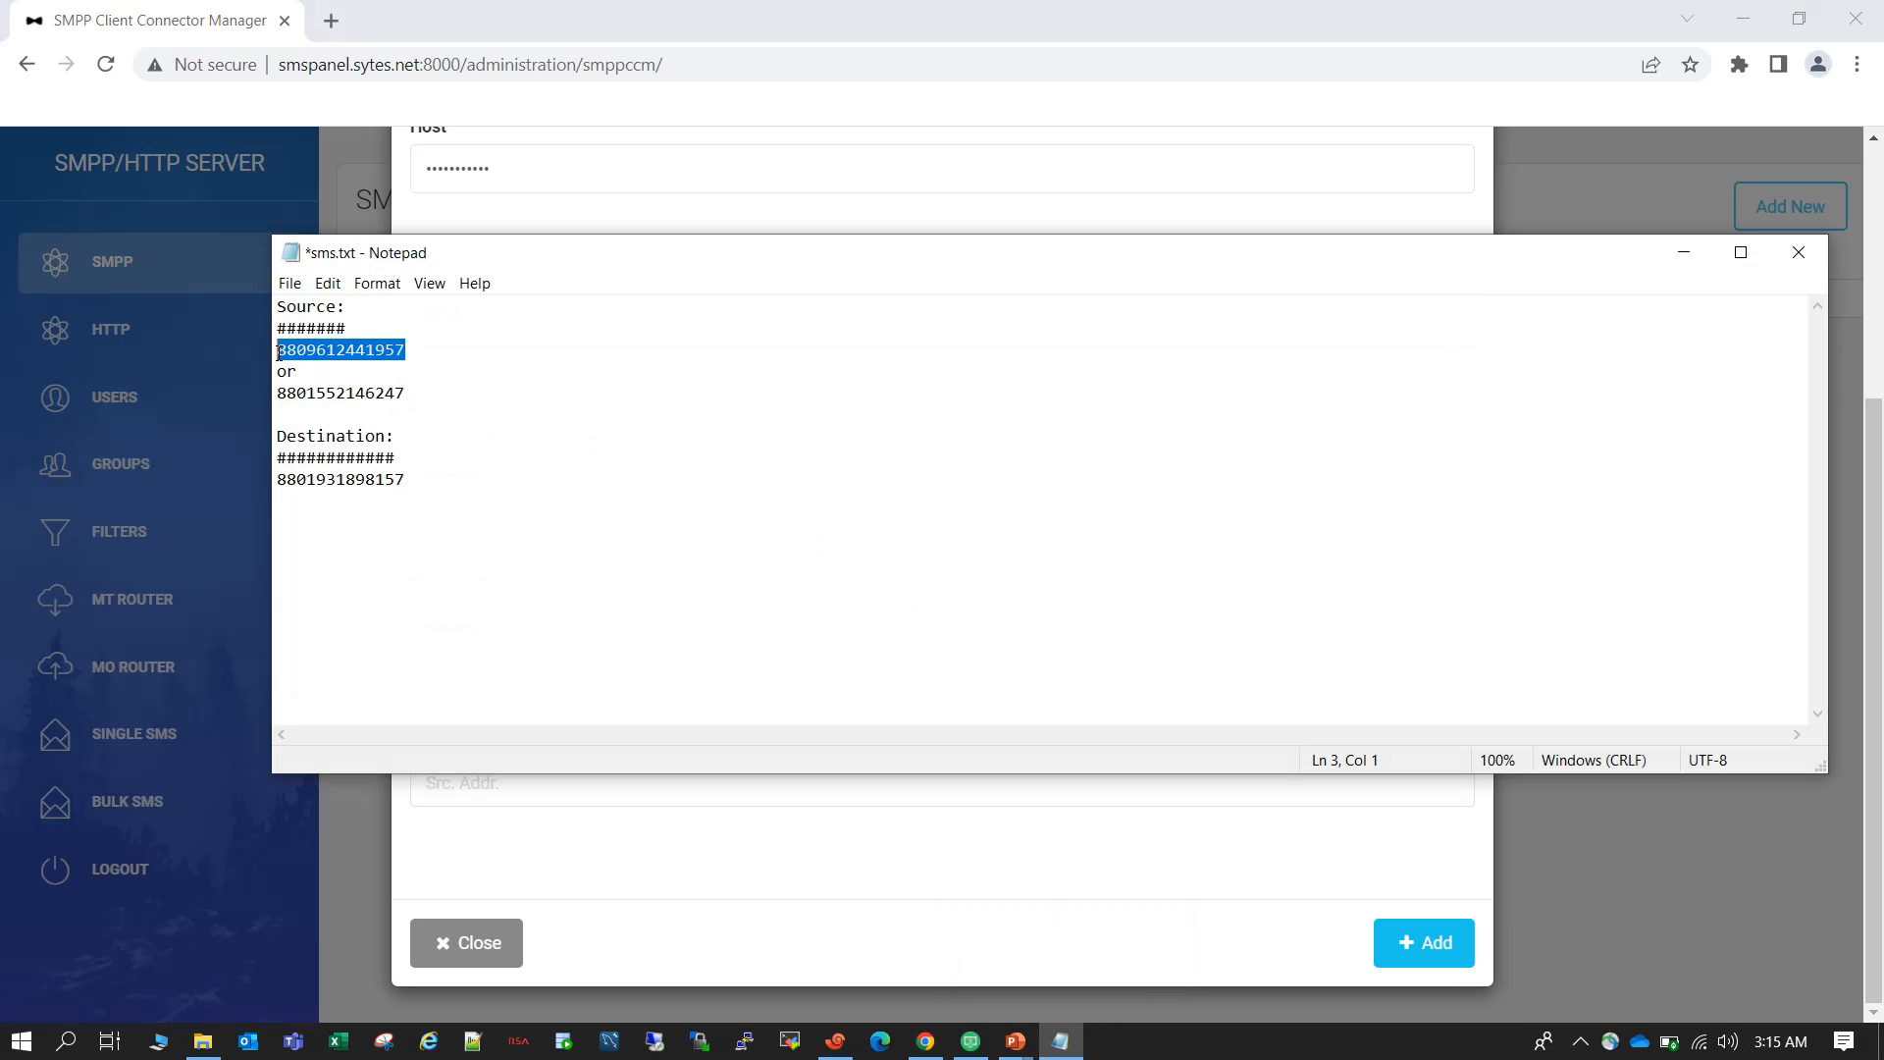
{"action": "left_click", "coordinate": [1681, 254]}
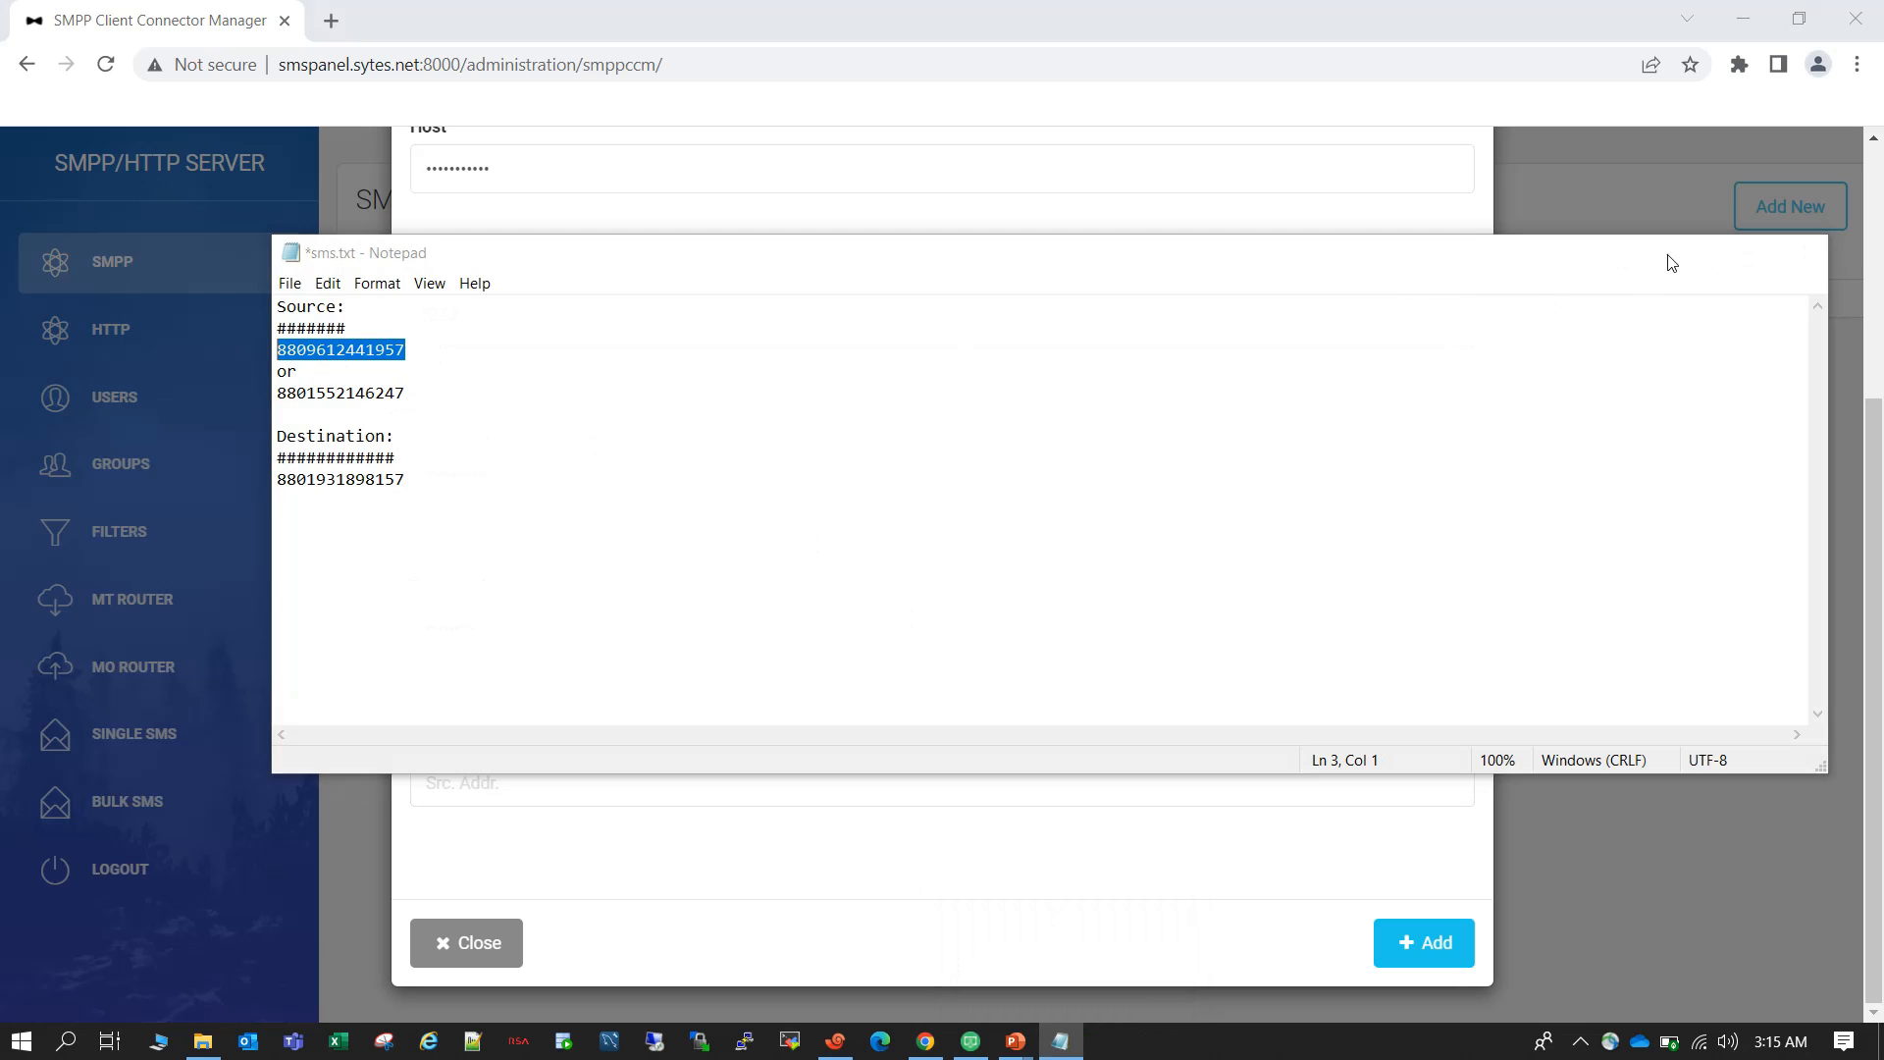
{"action": "left_click", "coordinate": [568, 784]}
{"action": "key", "text": "ctrl+v"}
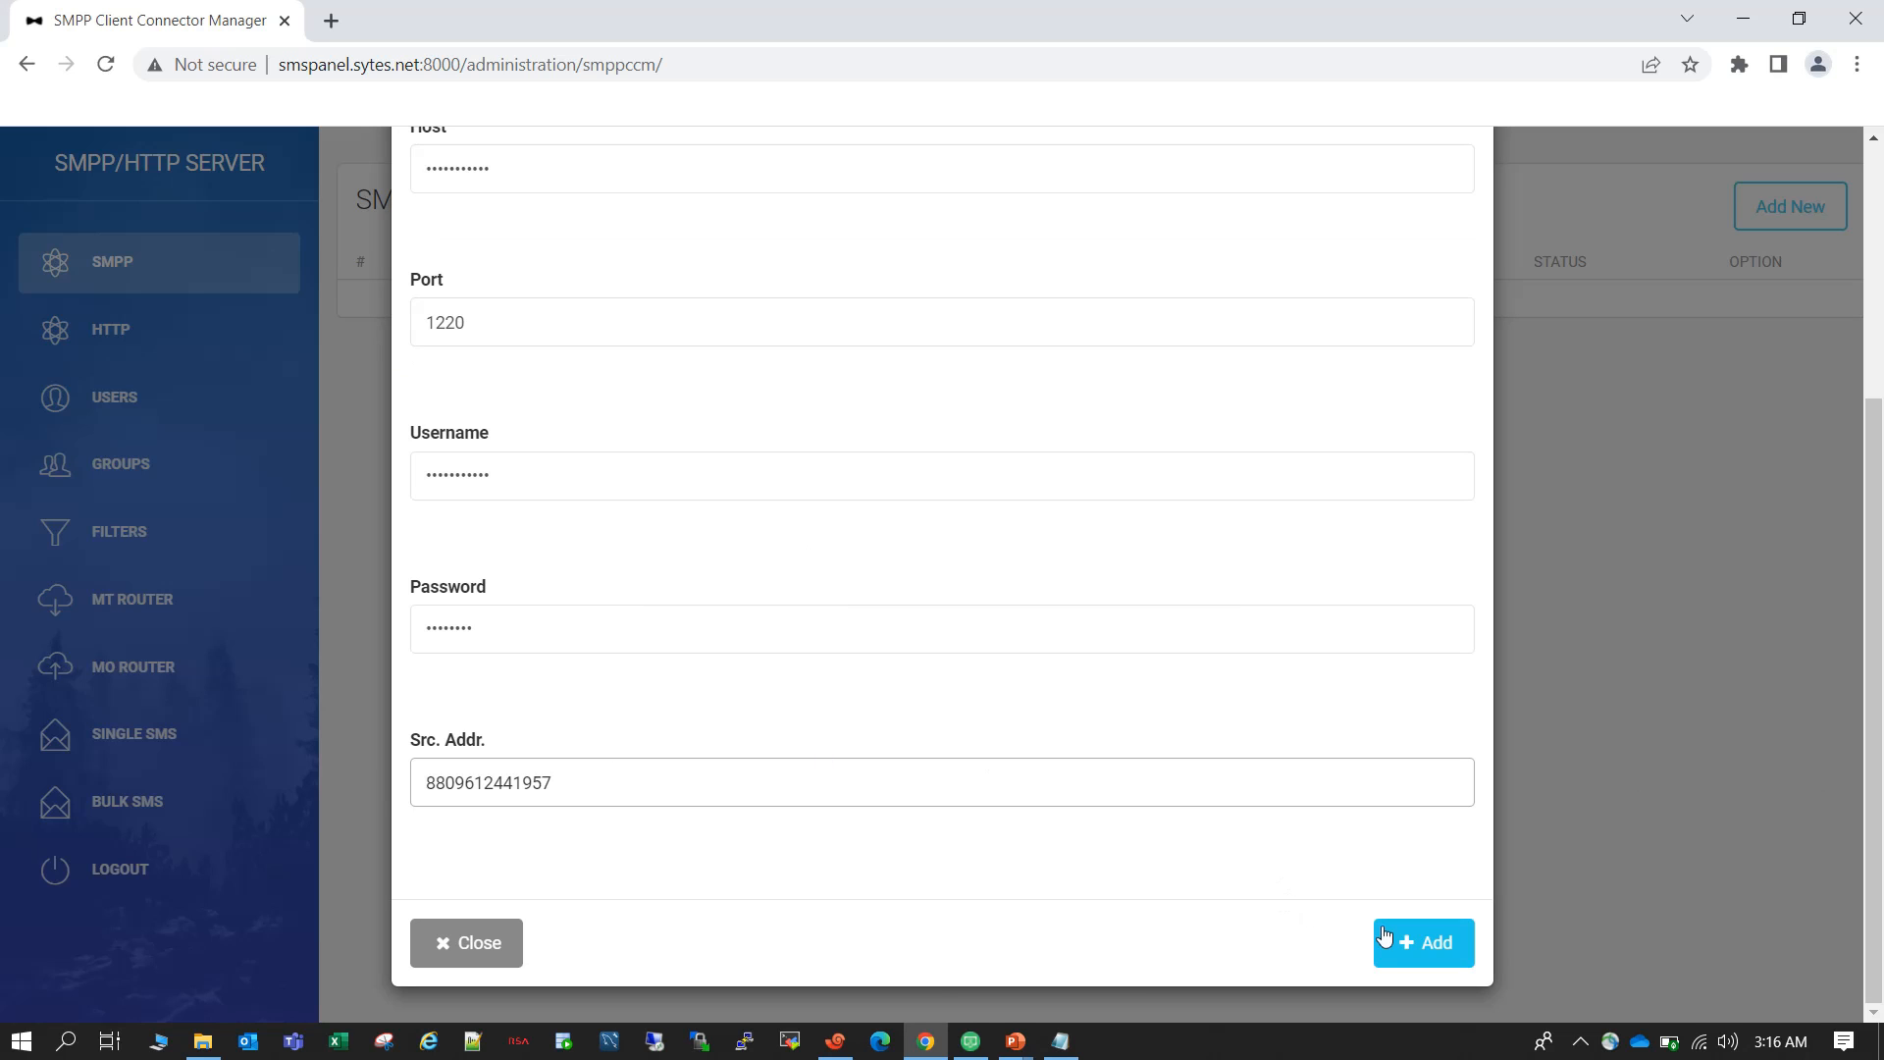
{"action": "left_click", "coordinate": [1422, 942]}
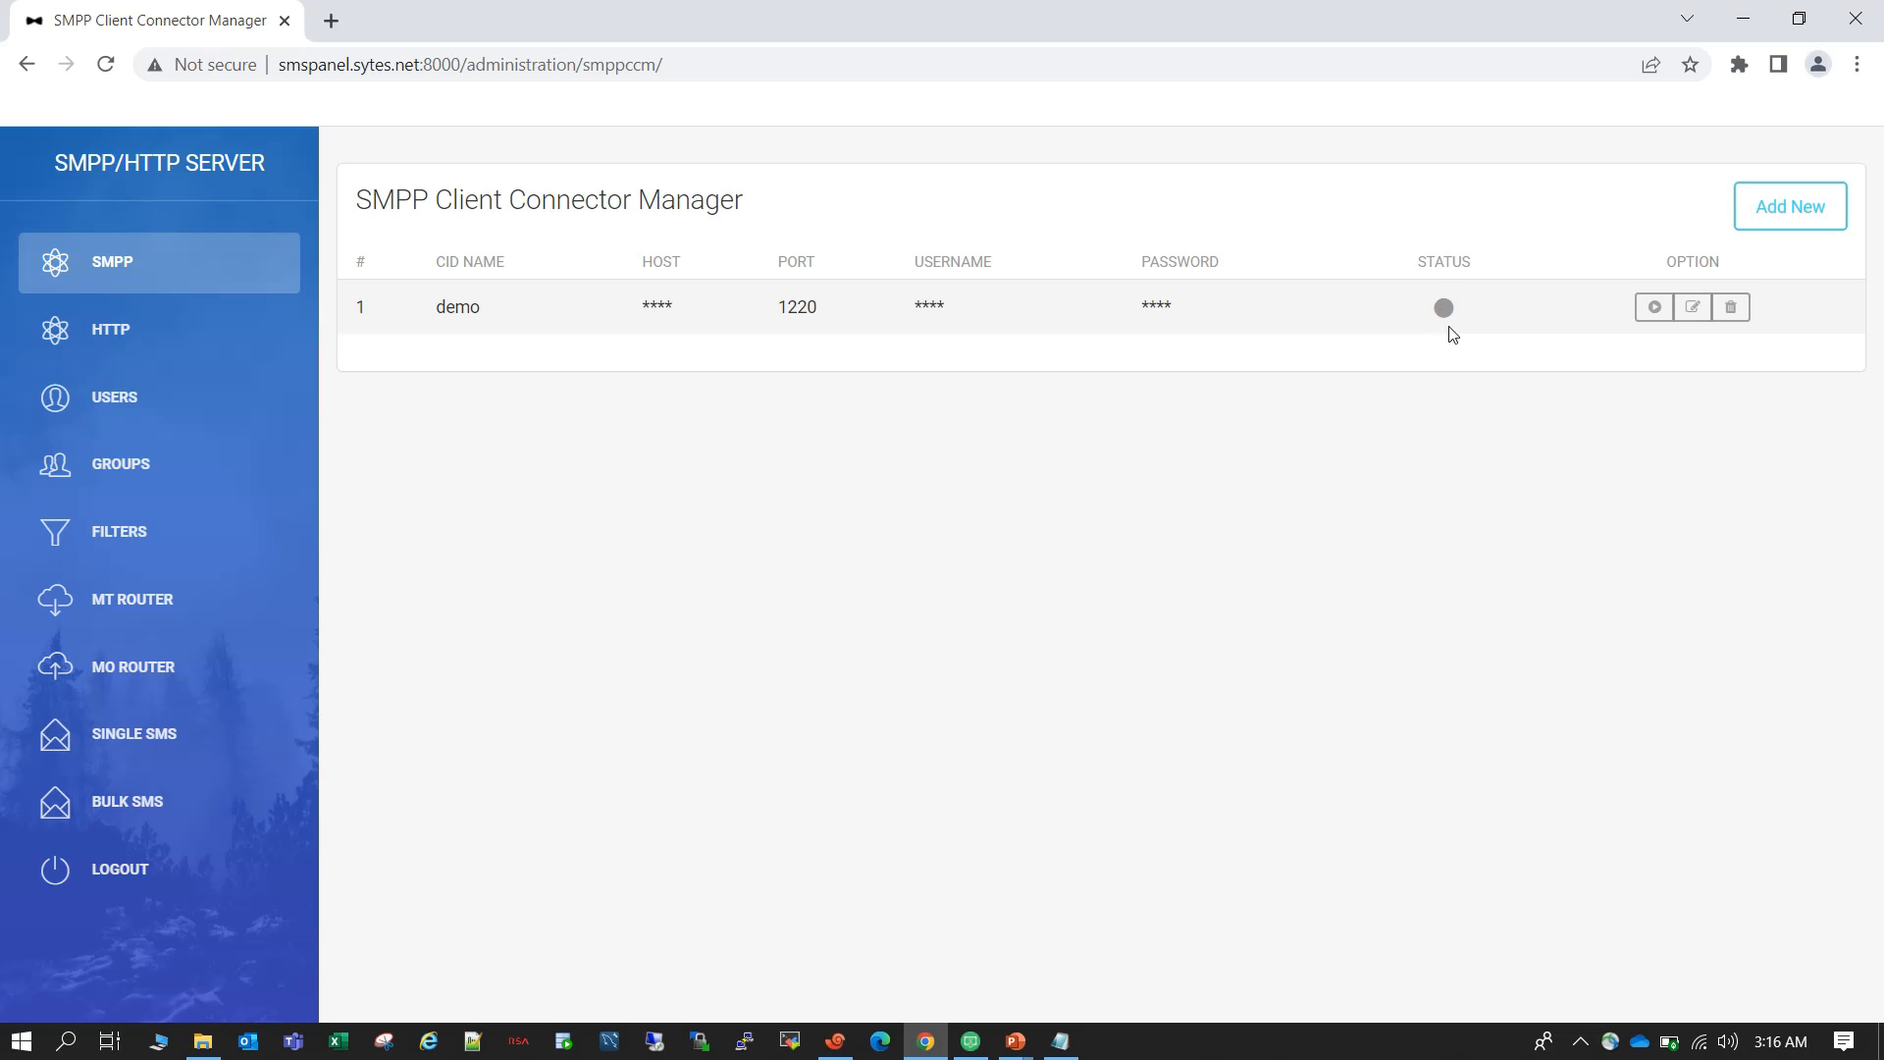
Start the demo SMPP client connector.
{"action": "left_click", "coordinate": [1654, 307]}
{"action": "left_click", "coordinate": [1167, 468]}
{"action": "left_click", "coordinate": [766, 518]}
{"action": "left_click", "coordinate": [1407, 628]}
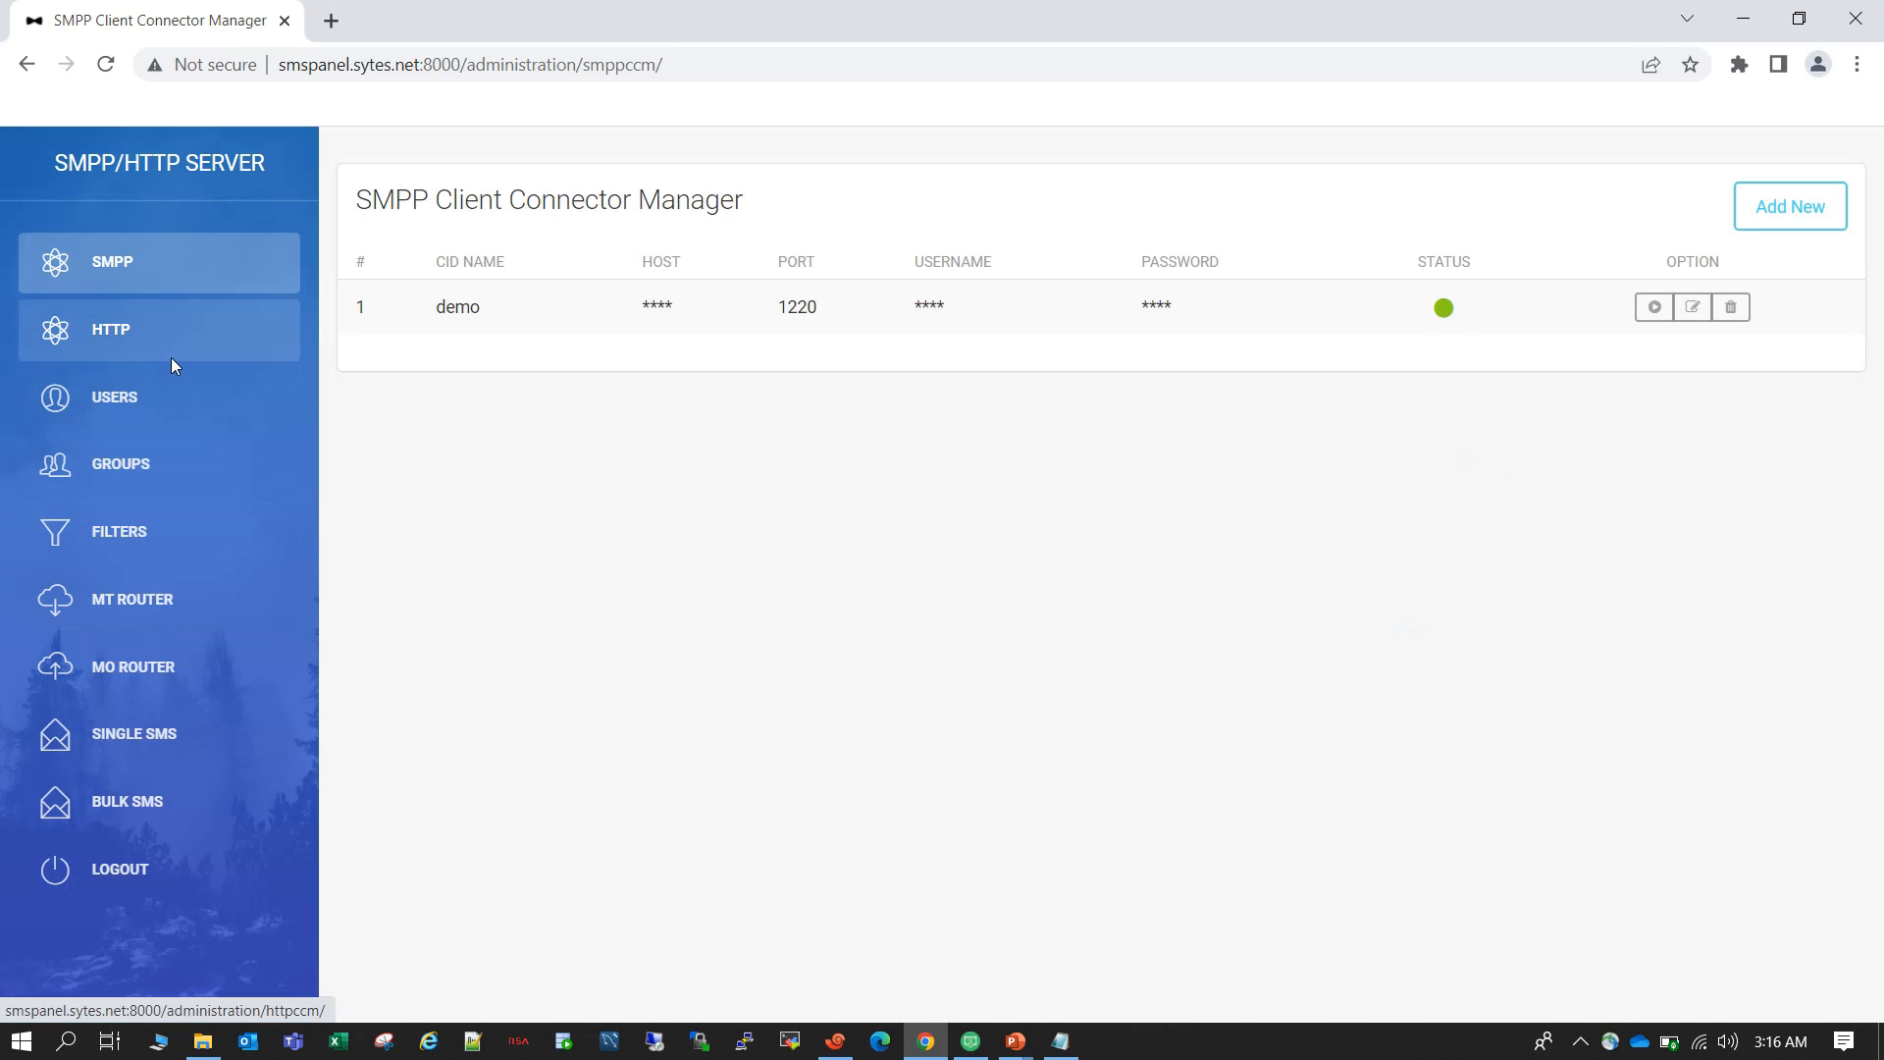
Add a new user group with the GID name group.
{"action": "left_click", "coordinate": [172, 467]}
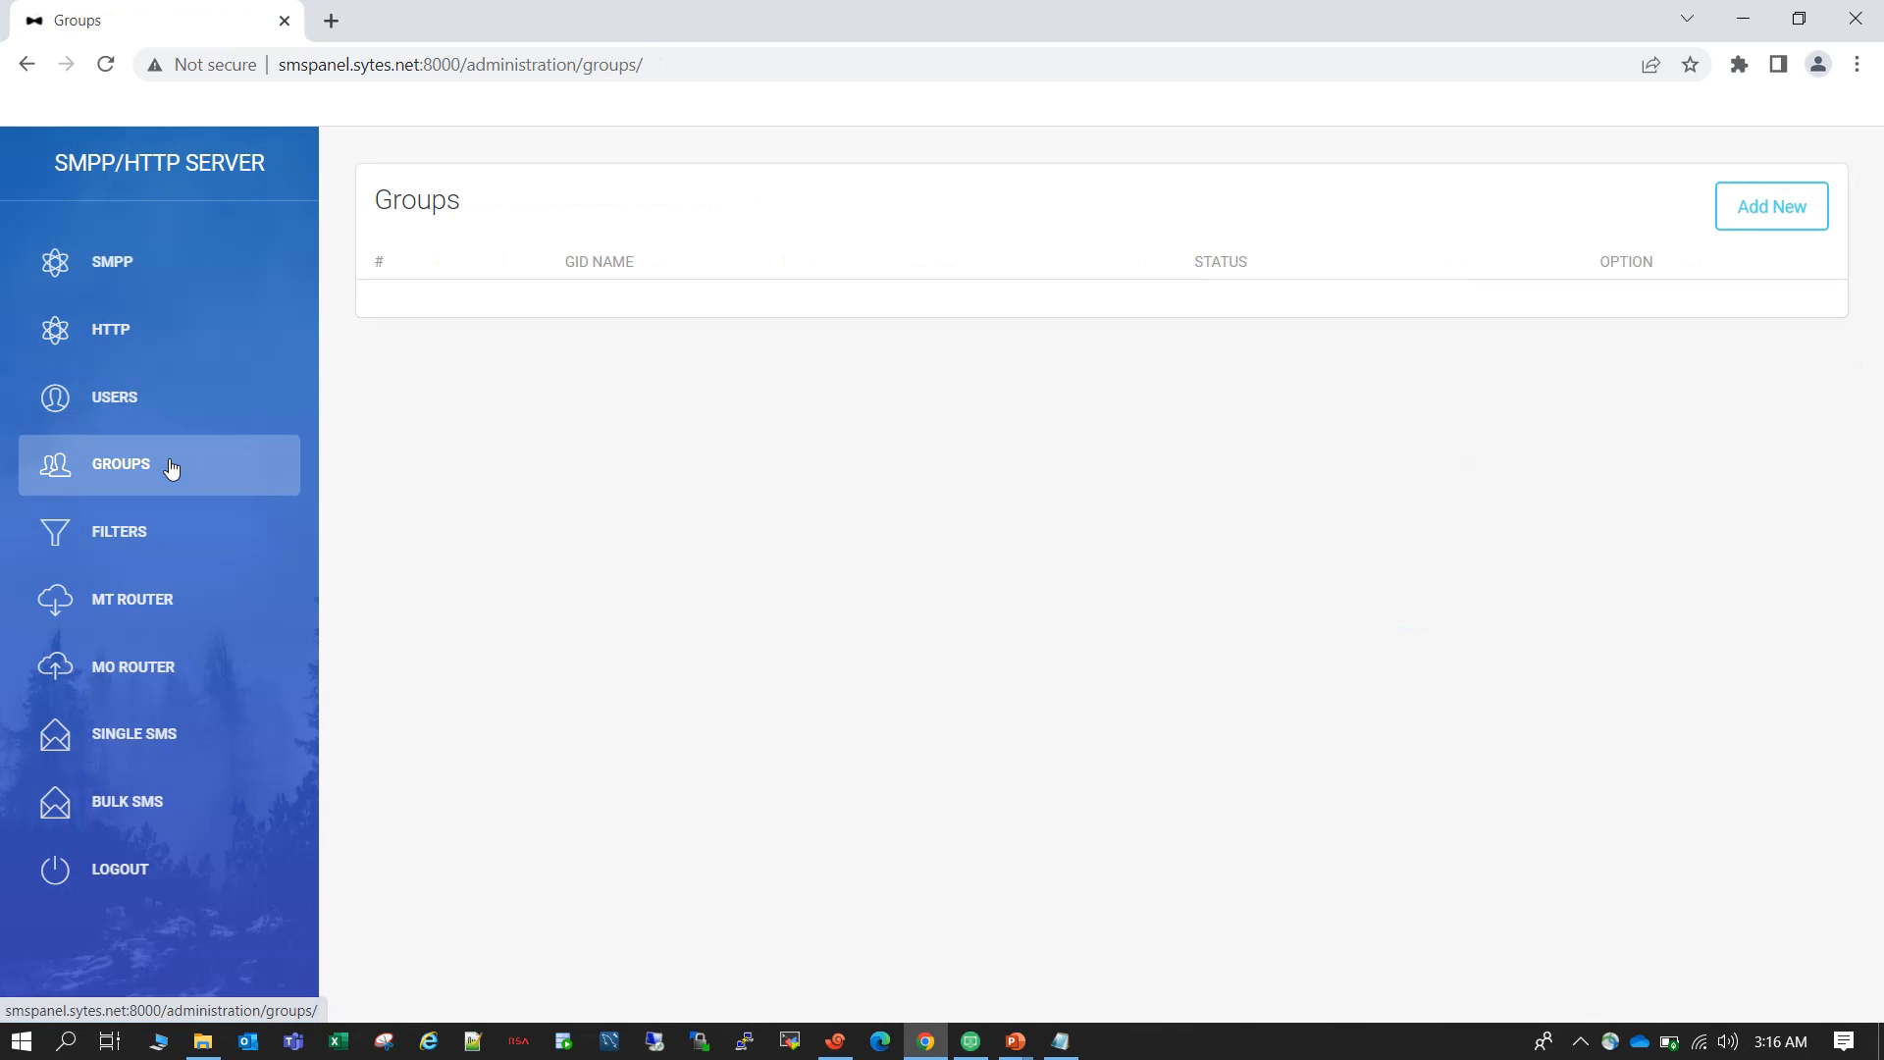
{"action": "left_click", "coordinate": [1764, 206]}
{"action": "left_click", "coordinate": [602, 324]}
{"action": "type", "text": "group"}
{"action": "left_click", "coordinate": [1428, 422]}
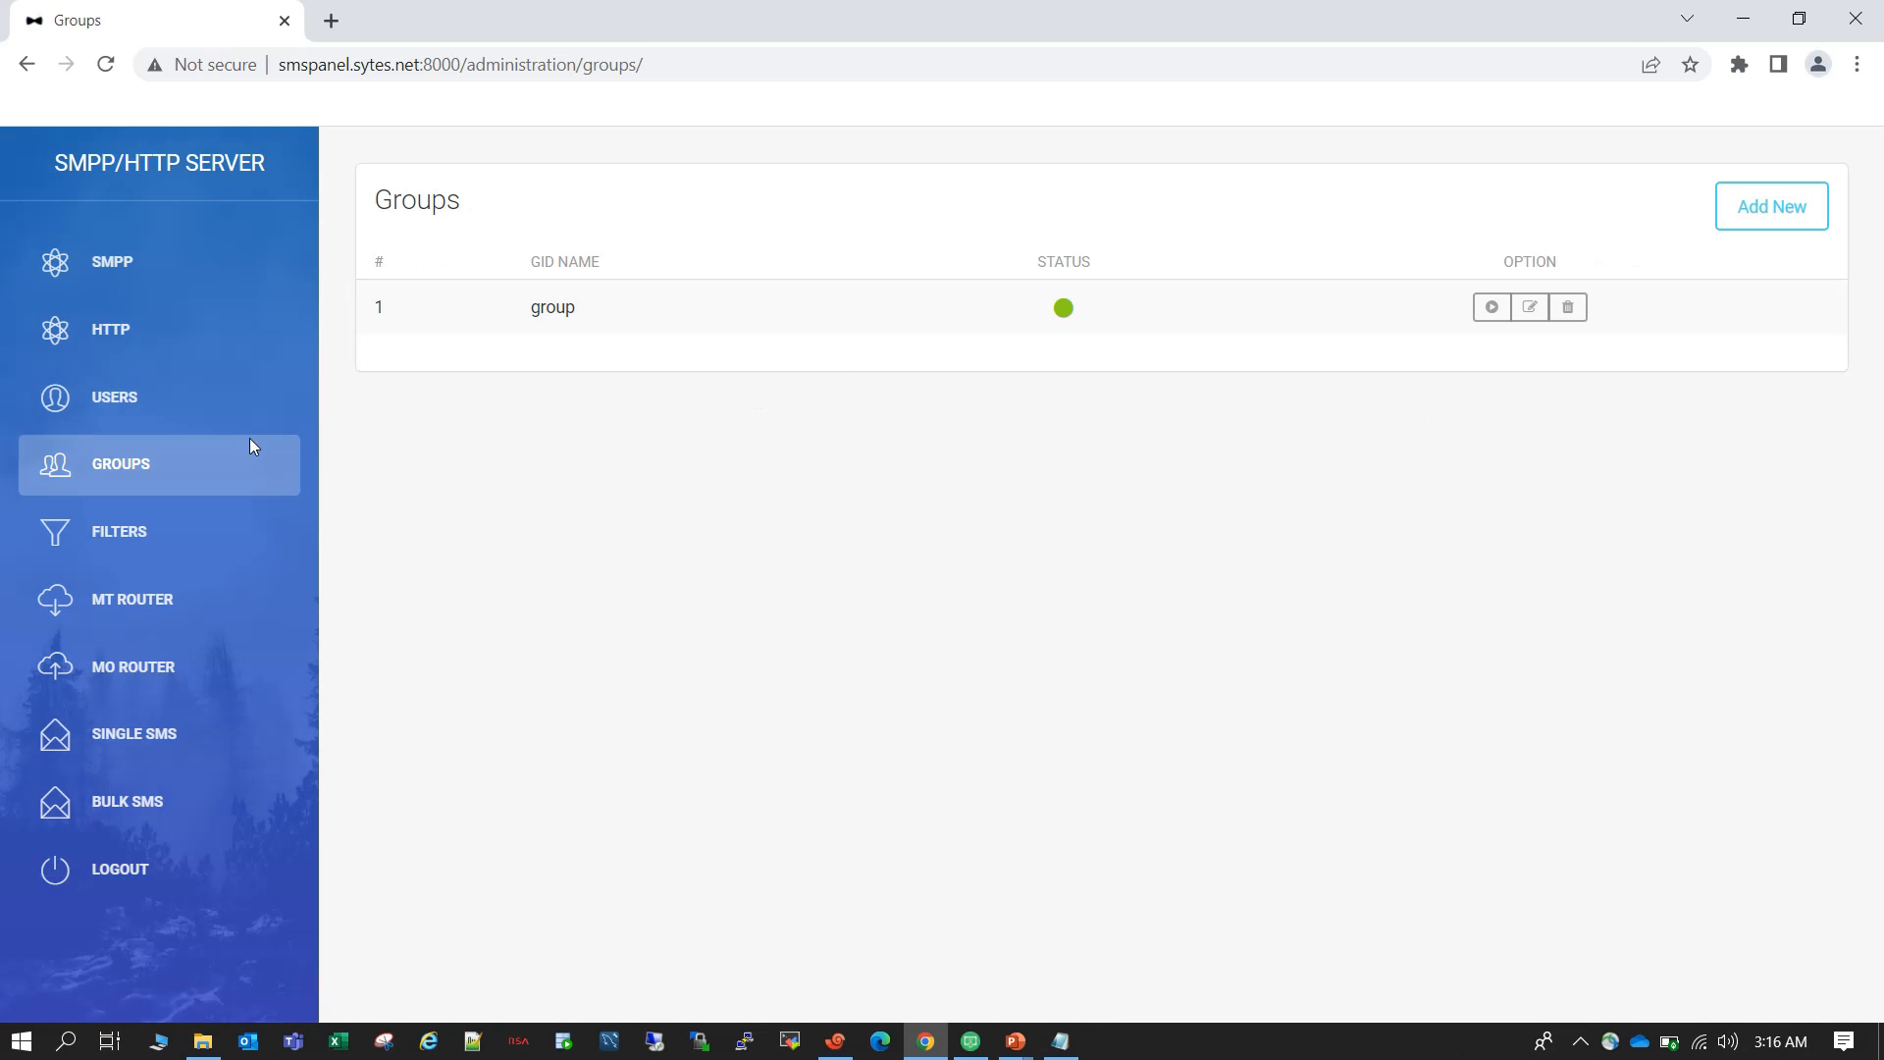
Add a new user with UID 1, GID group, username foo and the user's password.
{"action": "left_click", "coordinate": [175, 408]}
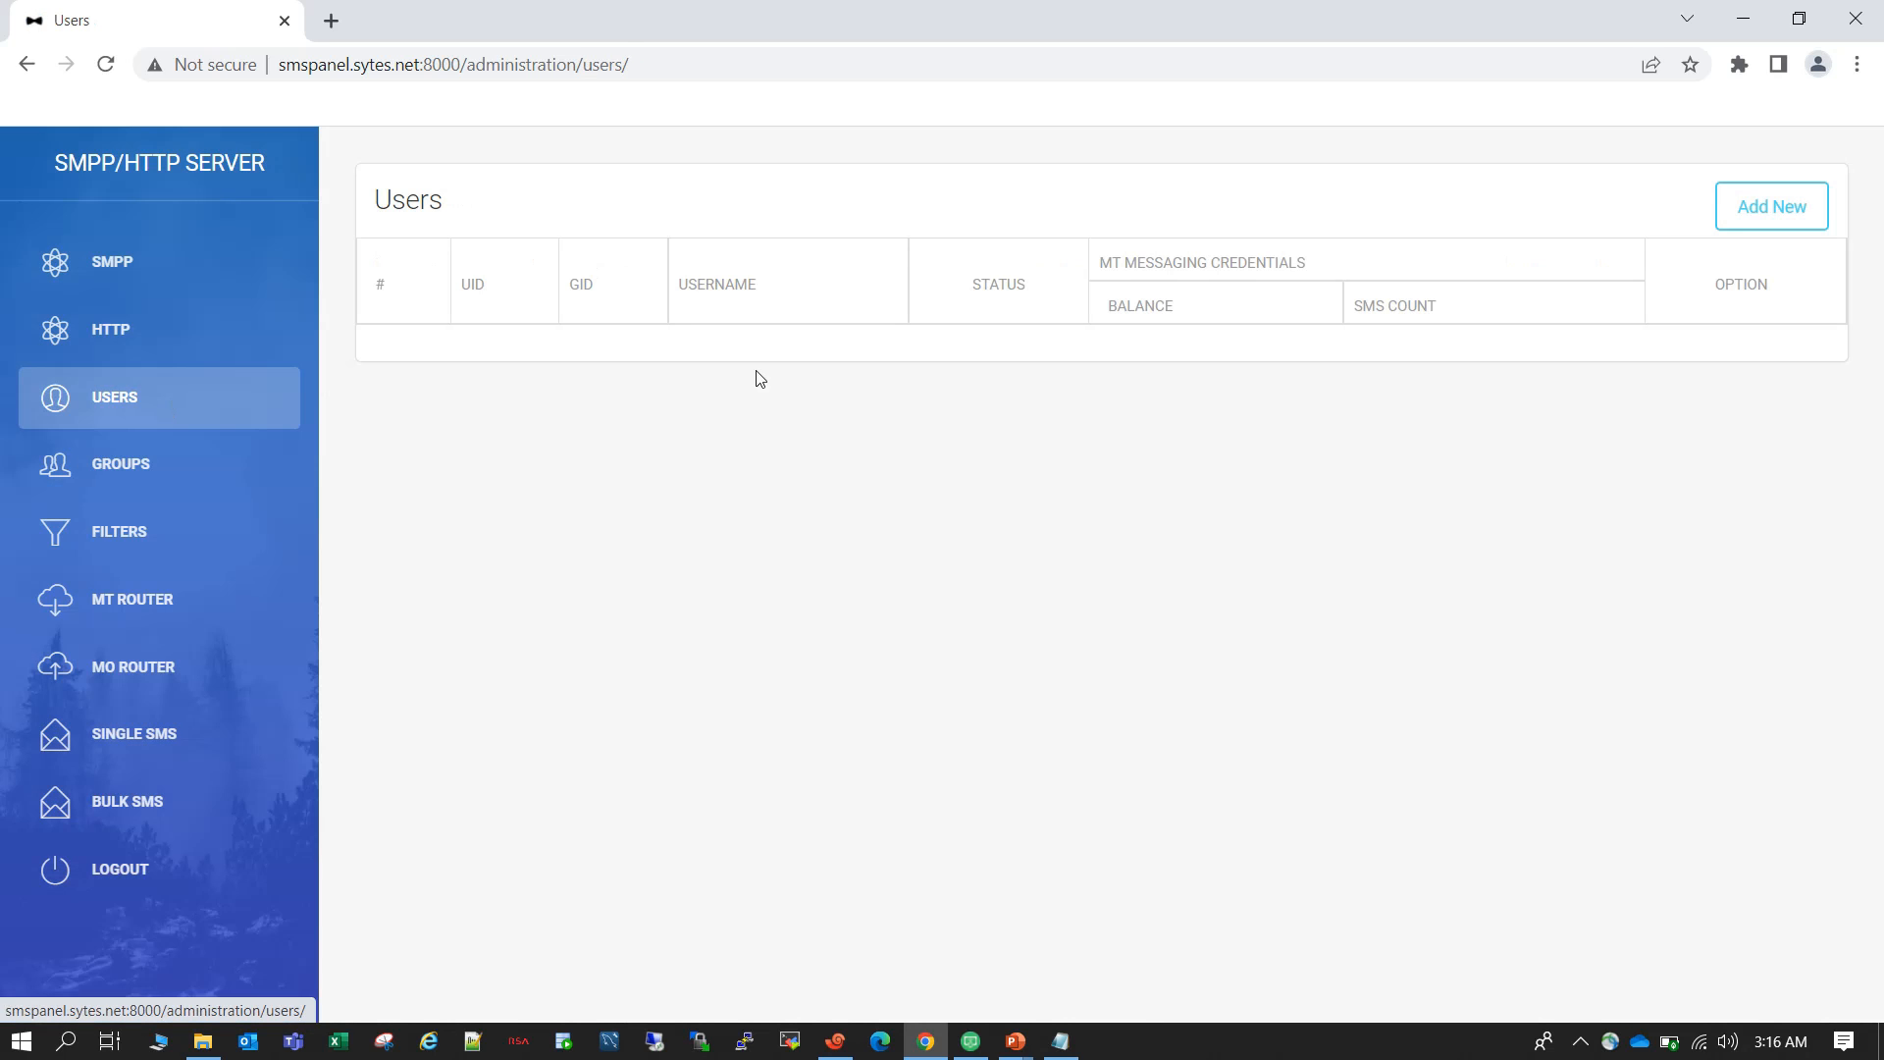
{"action": "left_click", "coordinate": [1763, 215]}
{"action": "left_click", "coordinate": [626, 315]}
{"action": "type", "text": "1"}
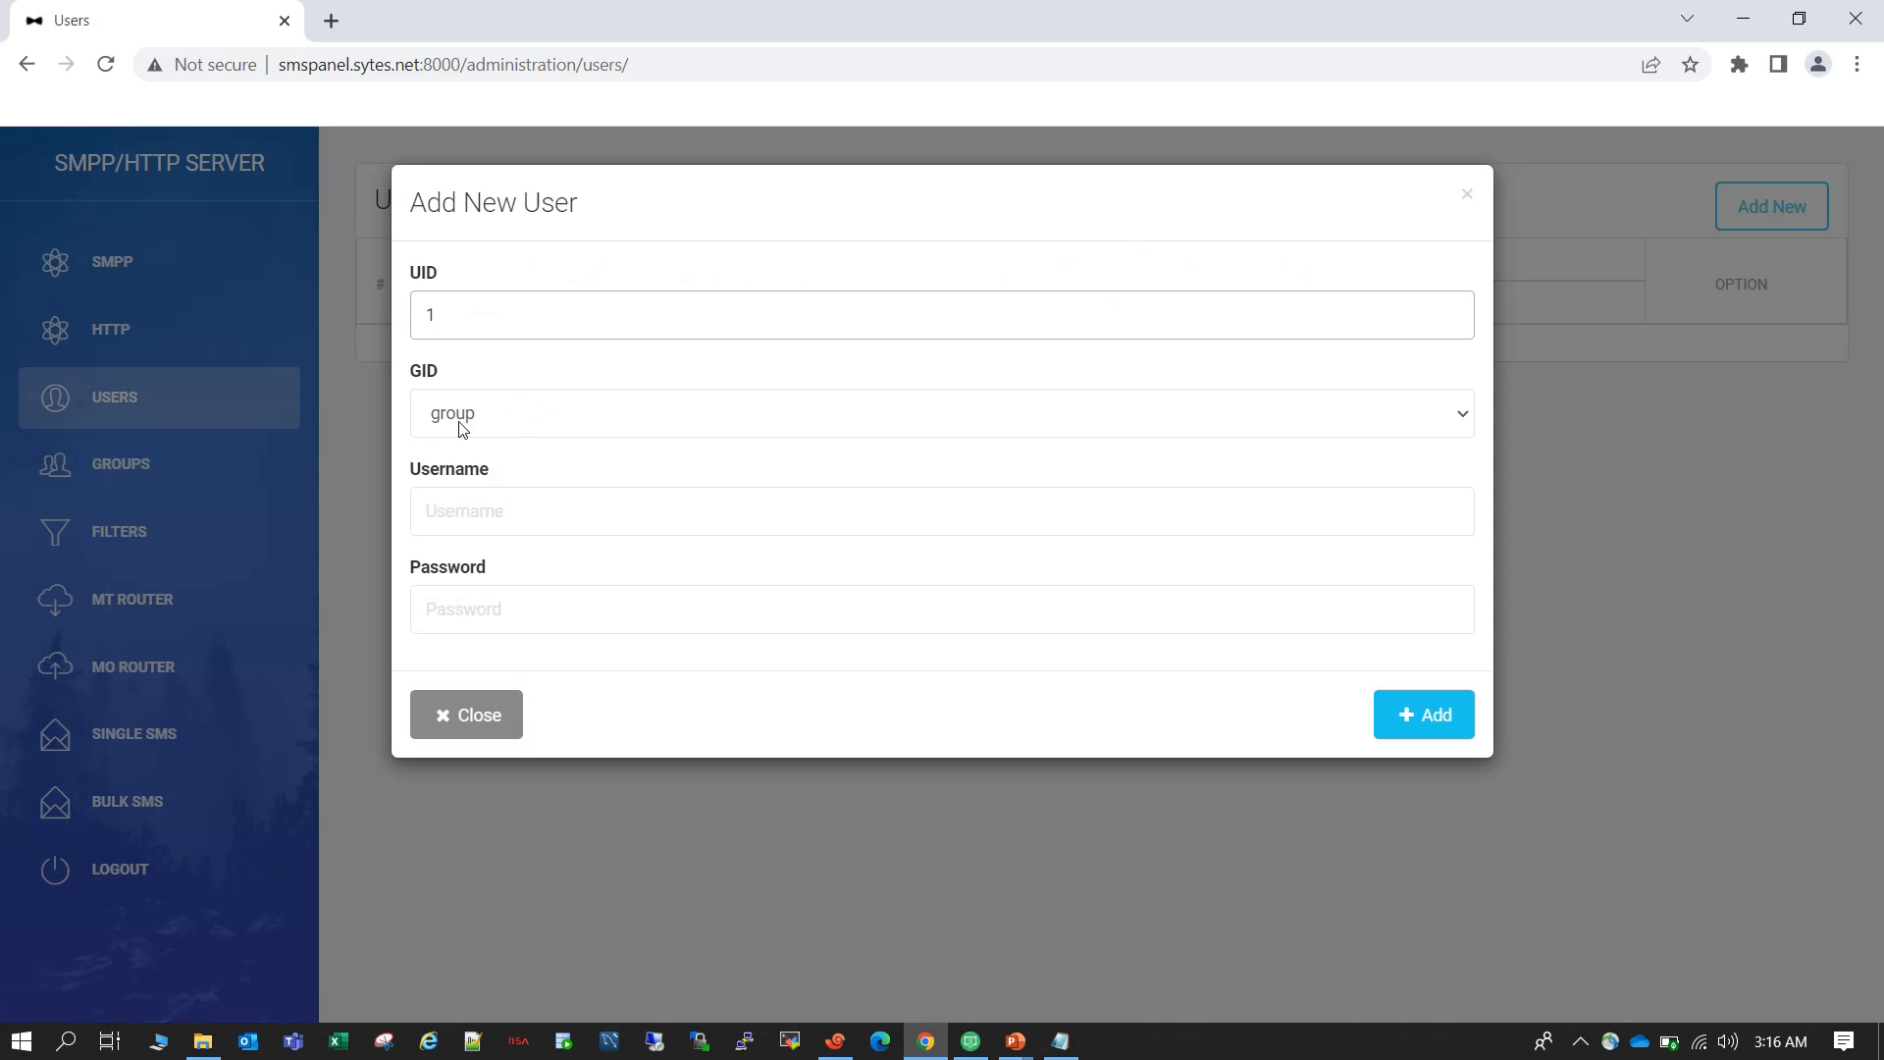
{"action": "left_click", "coordinate": [525, 518]}
{"action": "type", "text": "foo"}
{"action": "key", "text": "Tab"}
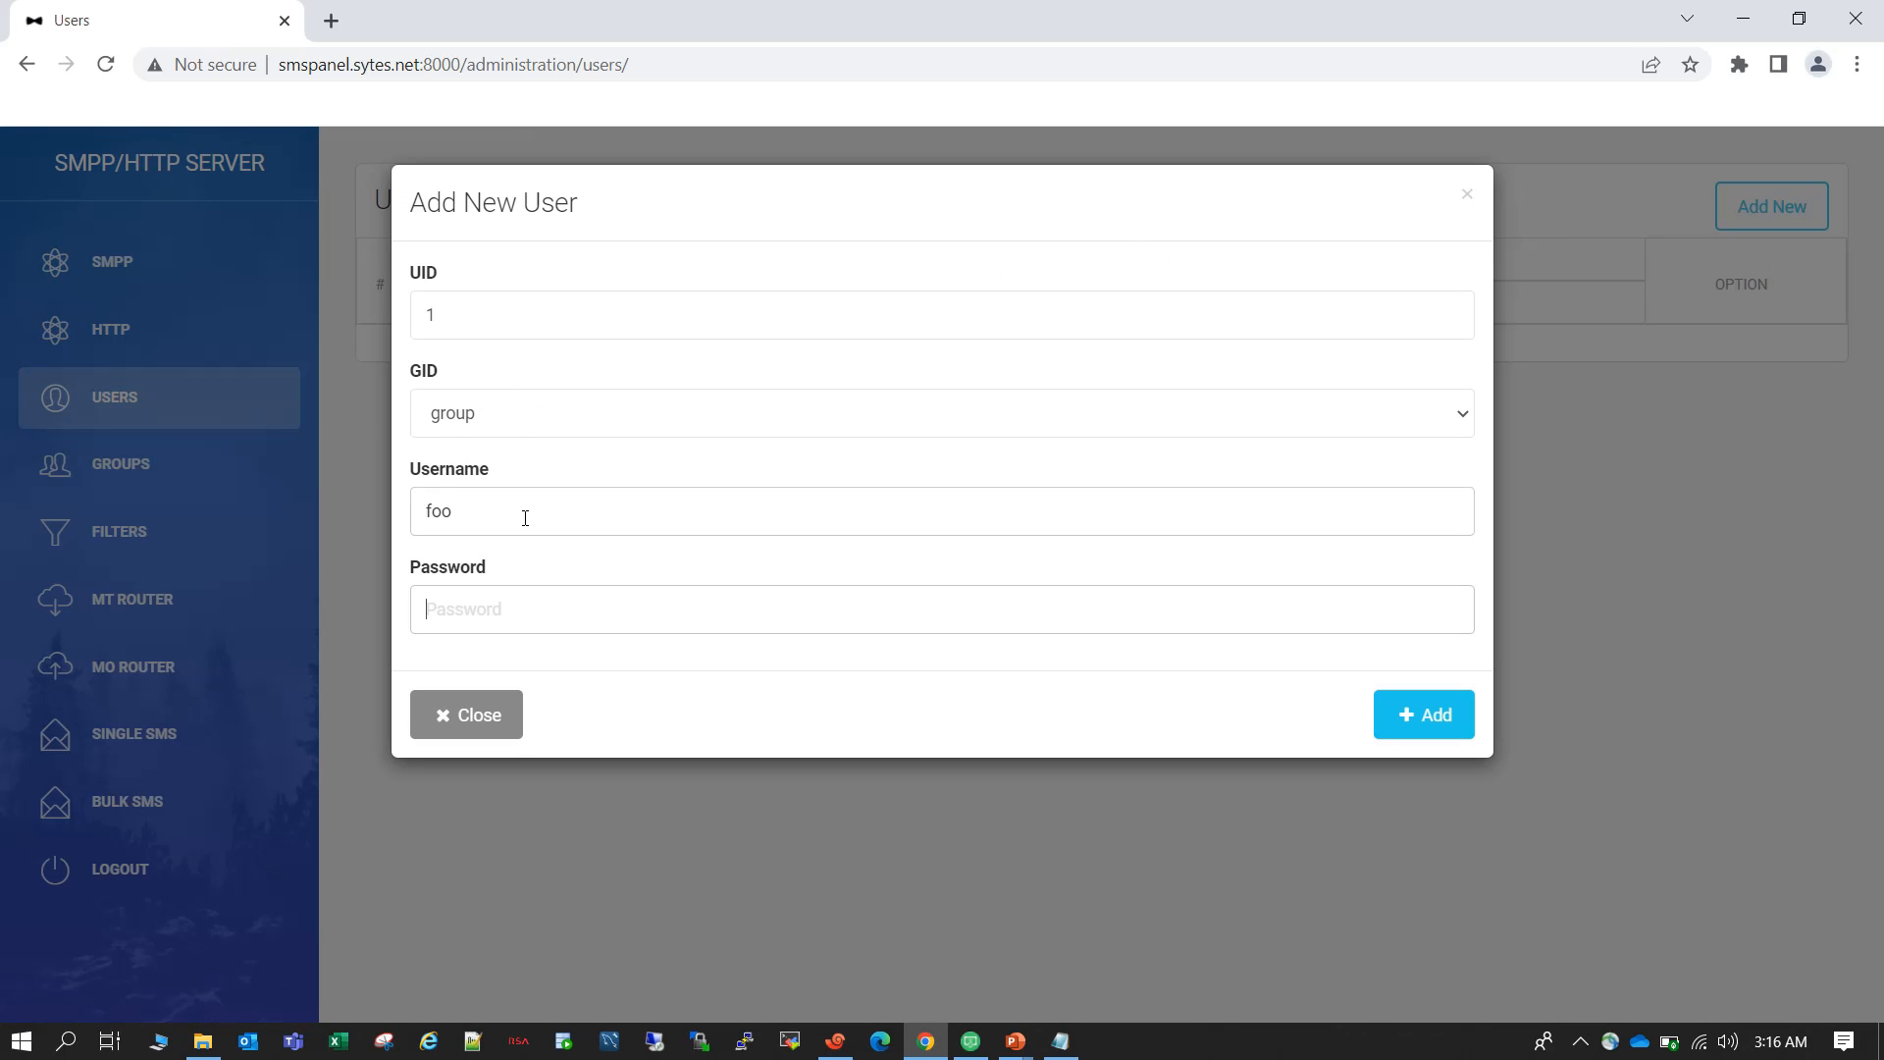
{"action": "type", "text": "bar"}
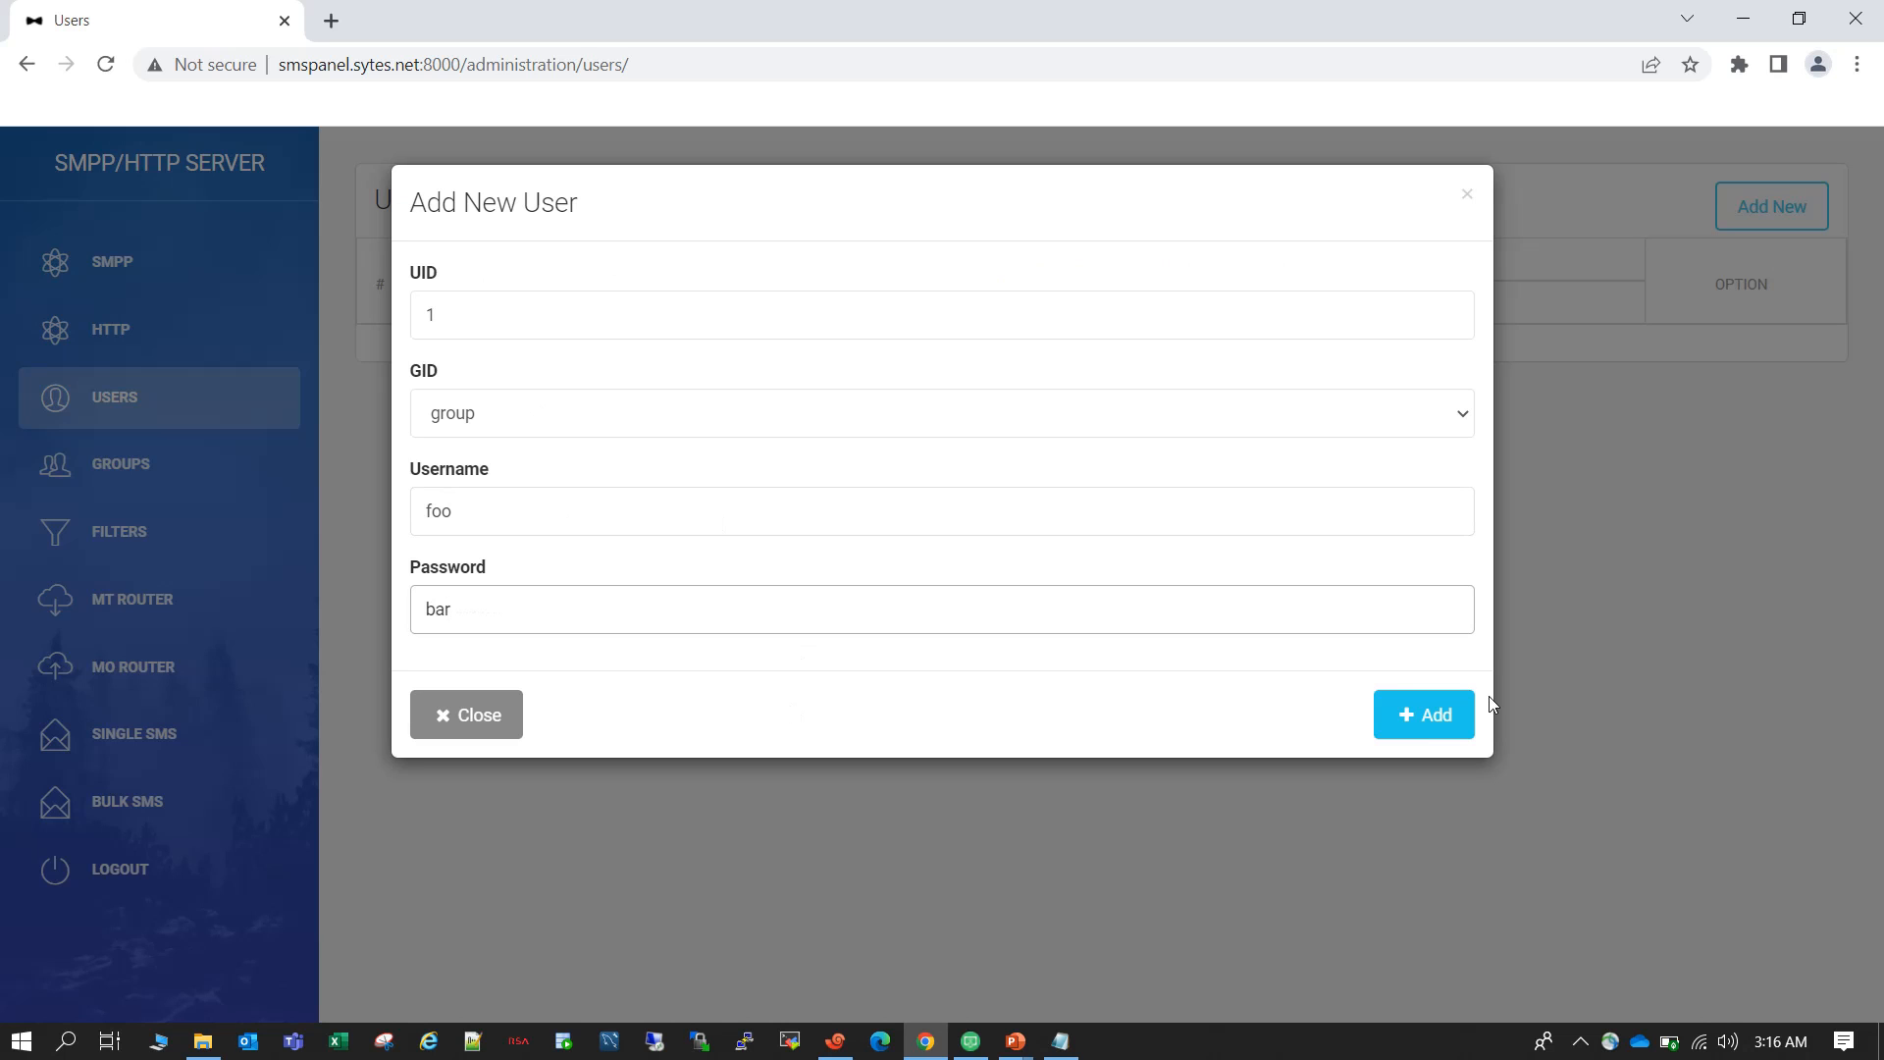
{"action": "left_click", "coordinate": [1414, 721]}
{"action": "left_click", "coordinate": [1414, 723]}
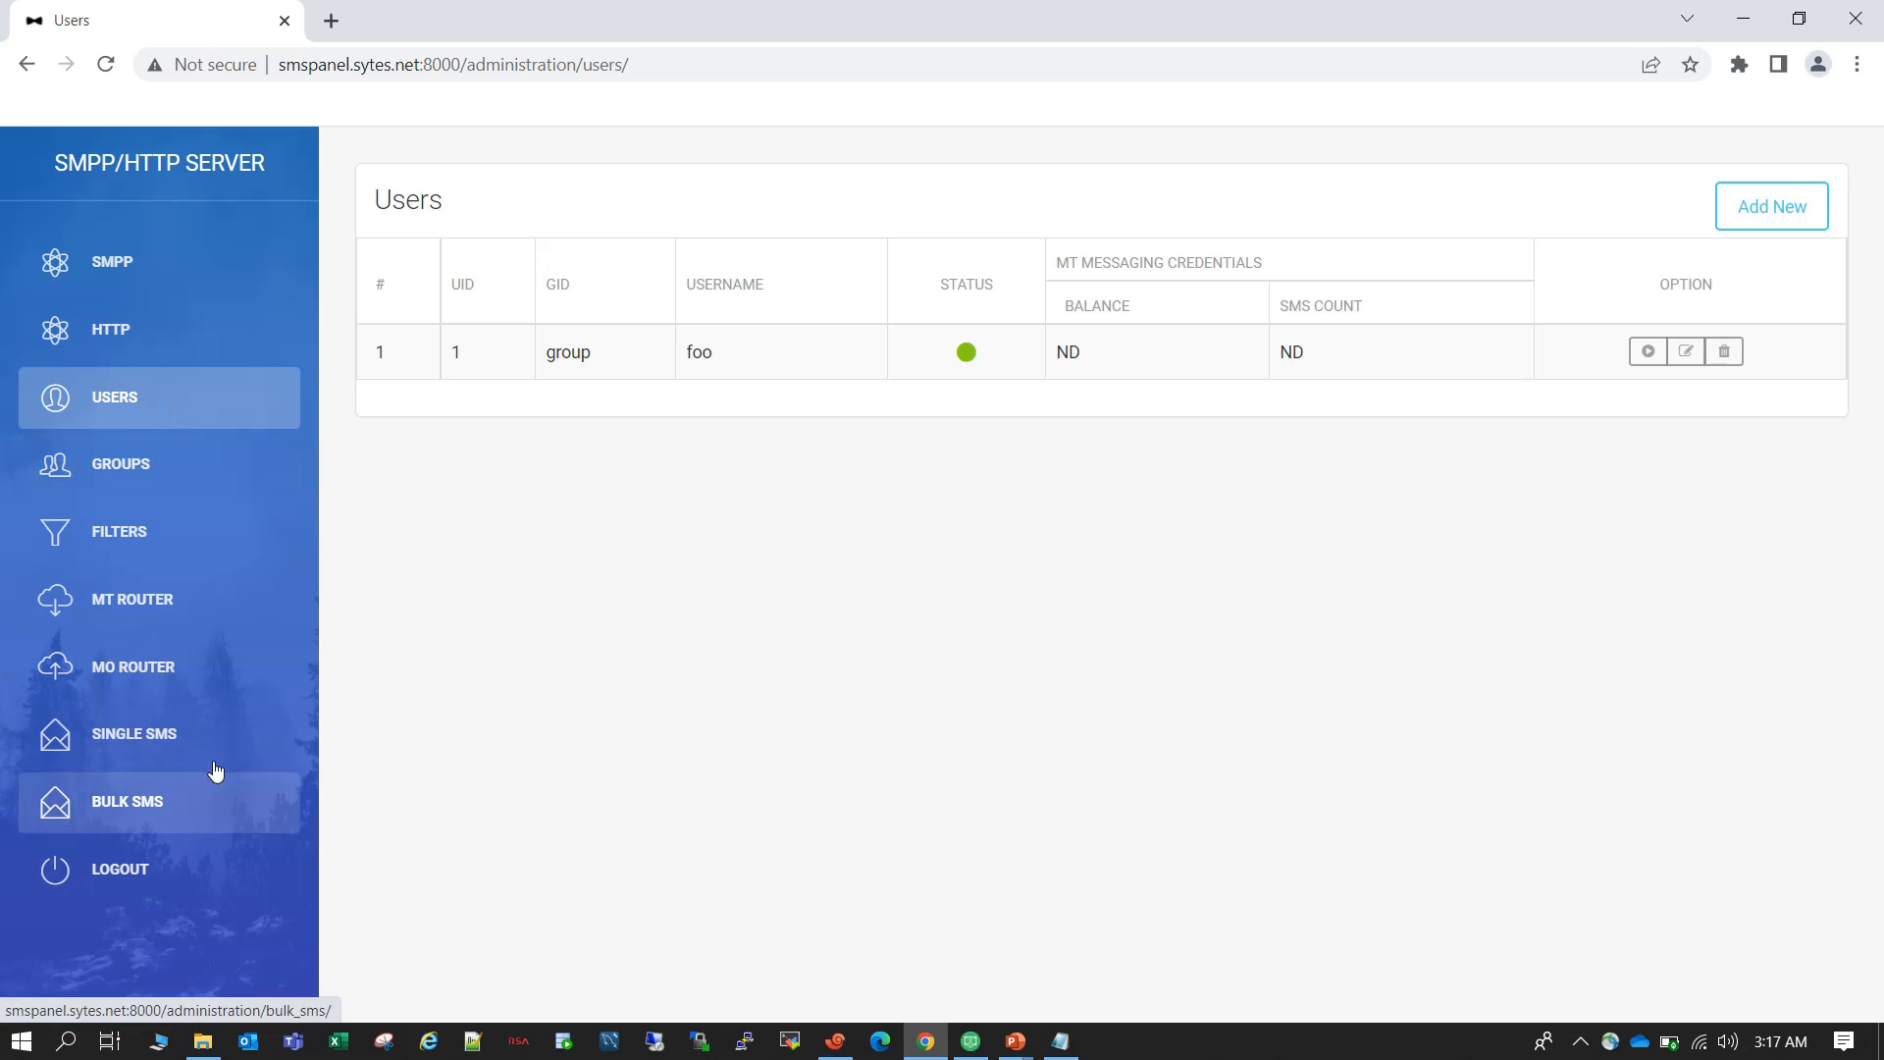
Add an MT router entry of type DefaultRoute with order 1, rate 0.00 and the demo SMPP connector.
{"action": "left_click", "coordinate": [167, 606]}
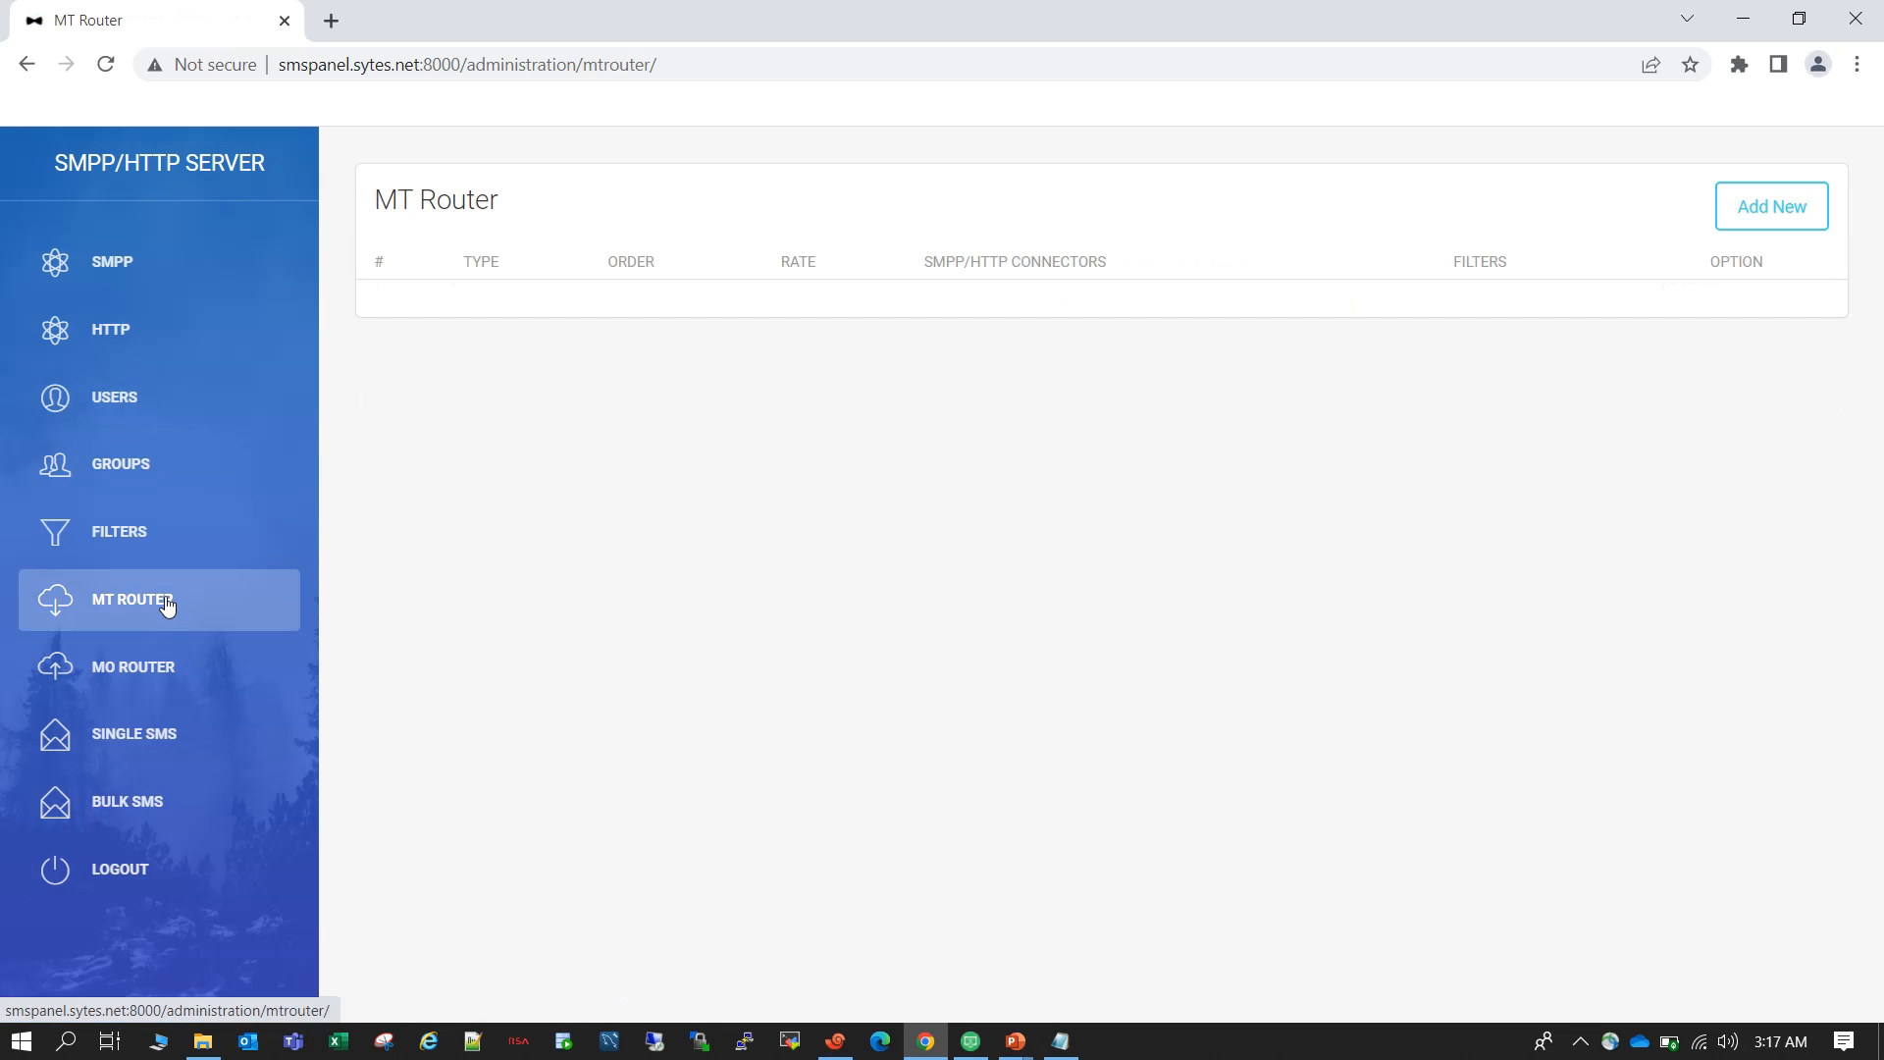
{"action": "left_click", "coordinate": [1771, 221]}
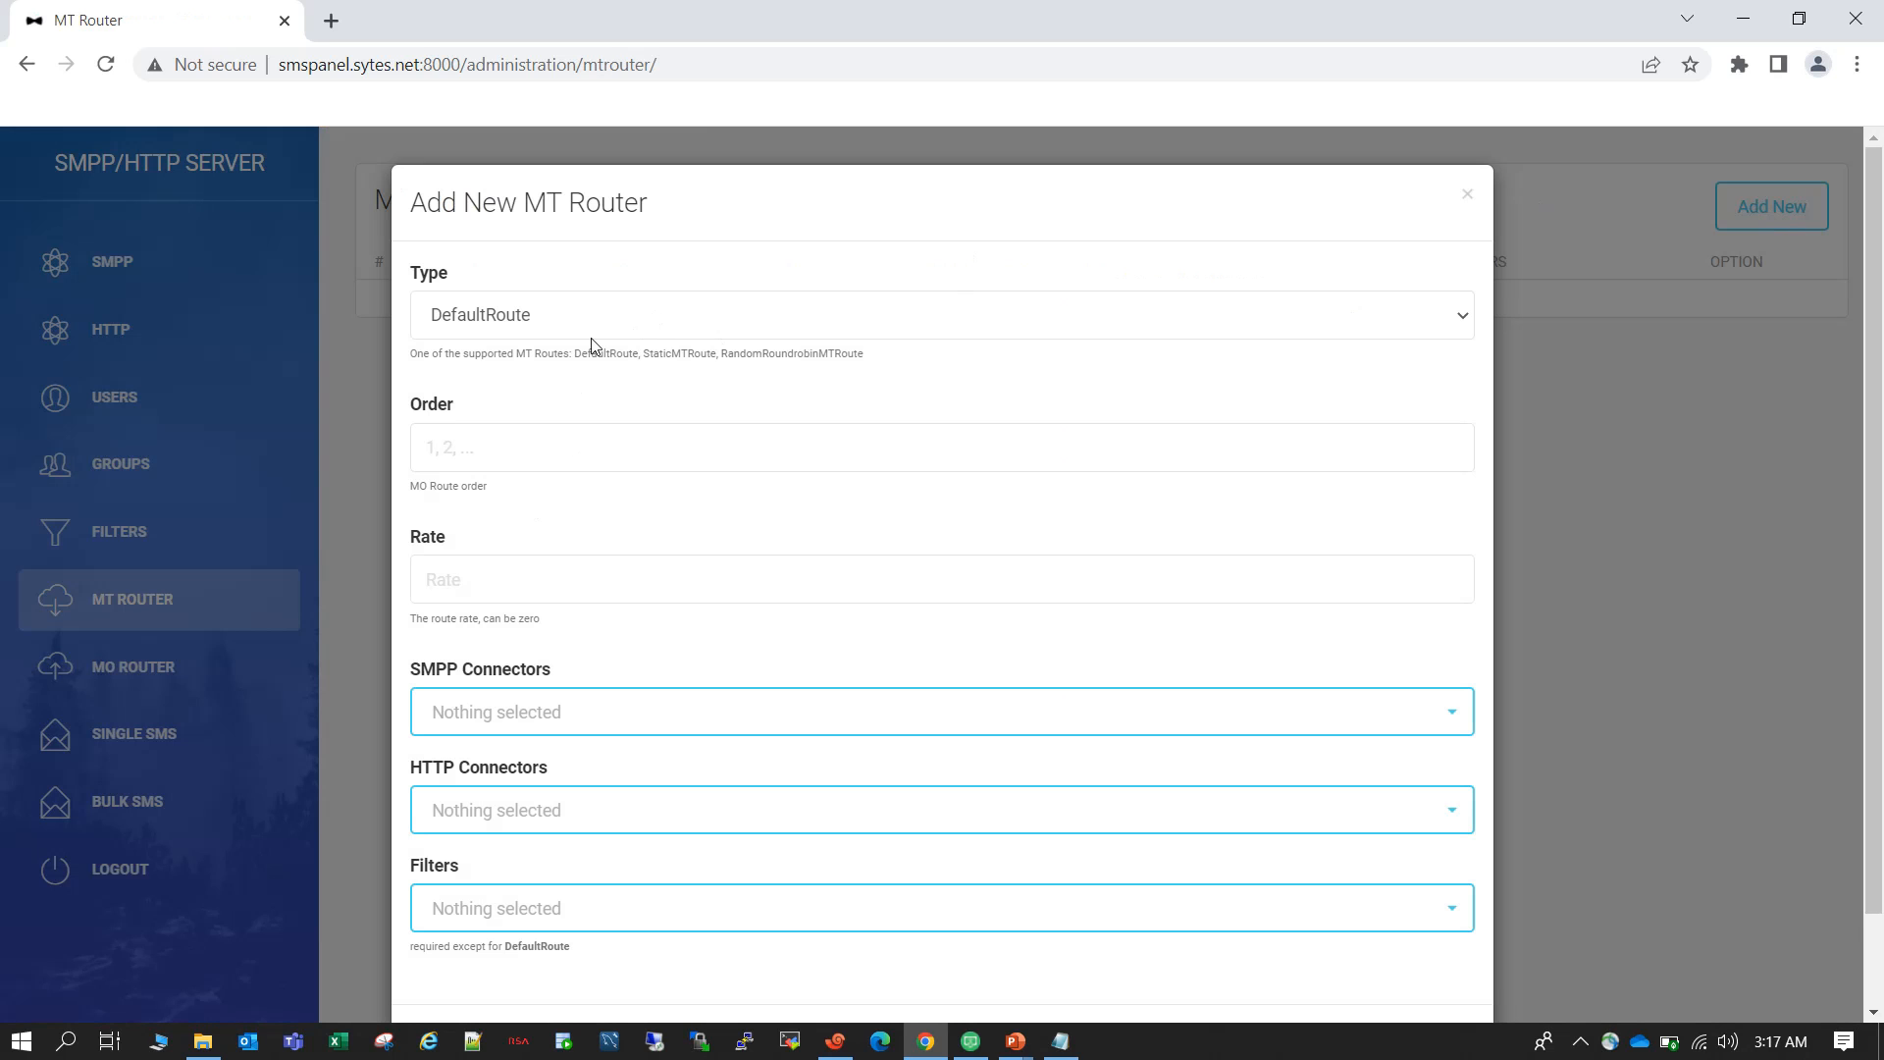
{"action": "left_click", "coordinate": [607, 312]}
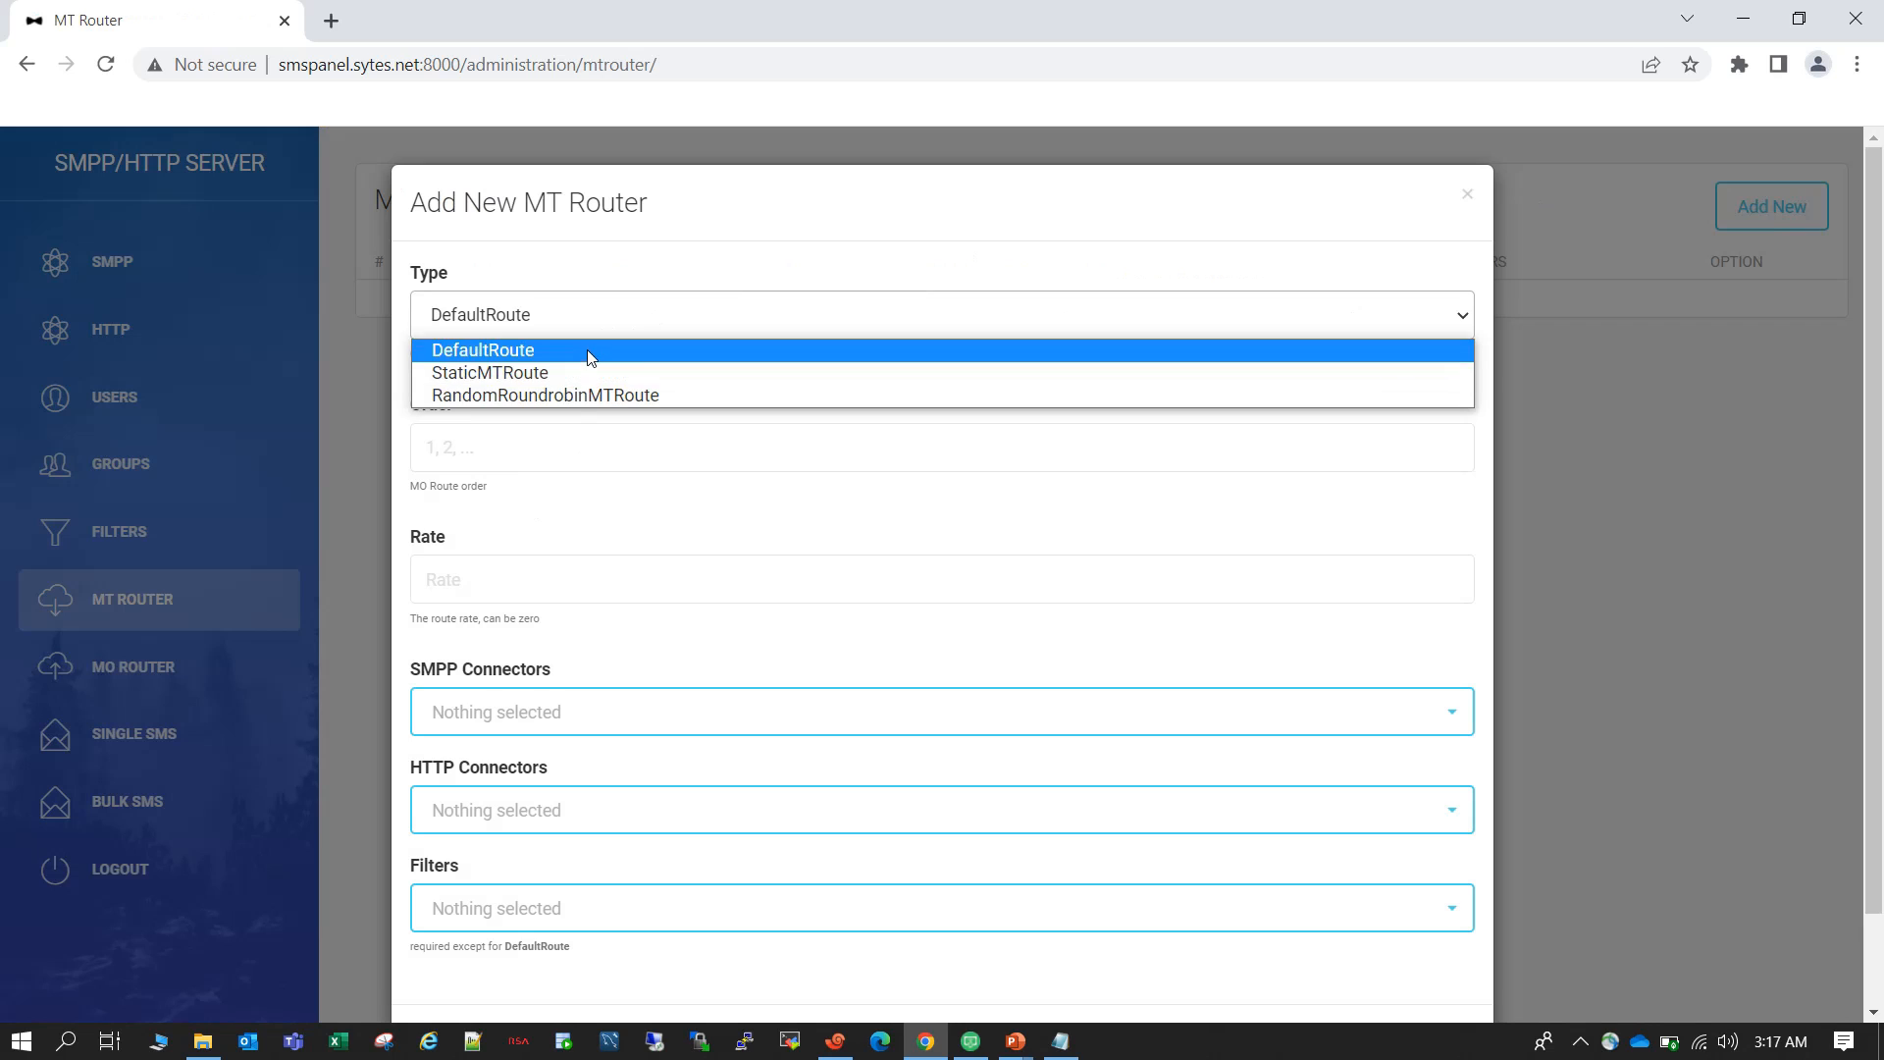
{"action": "left_click", "coordinate": [592, 352]}
{"action": "left_click", "coordinate": [516, 468]}
{"action": "type", "text": "1"}
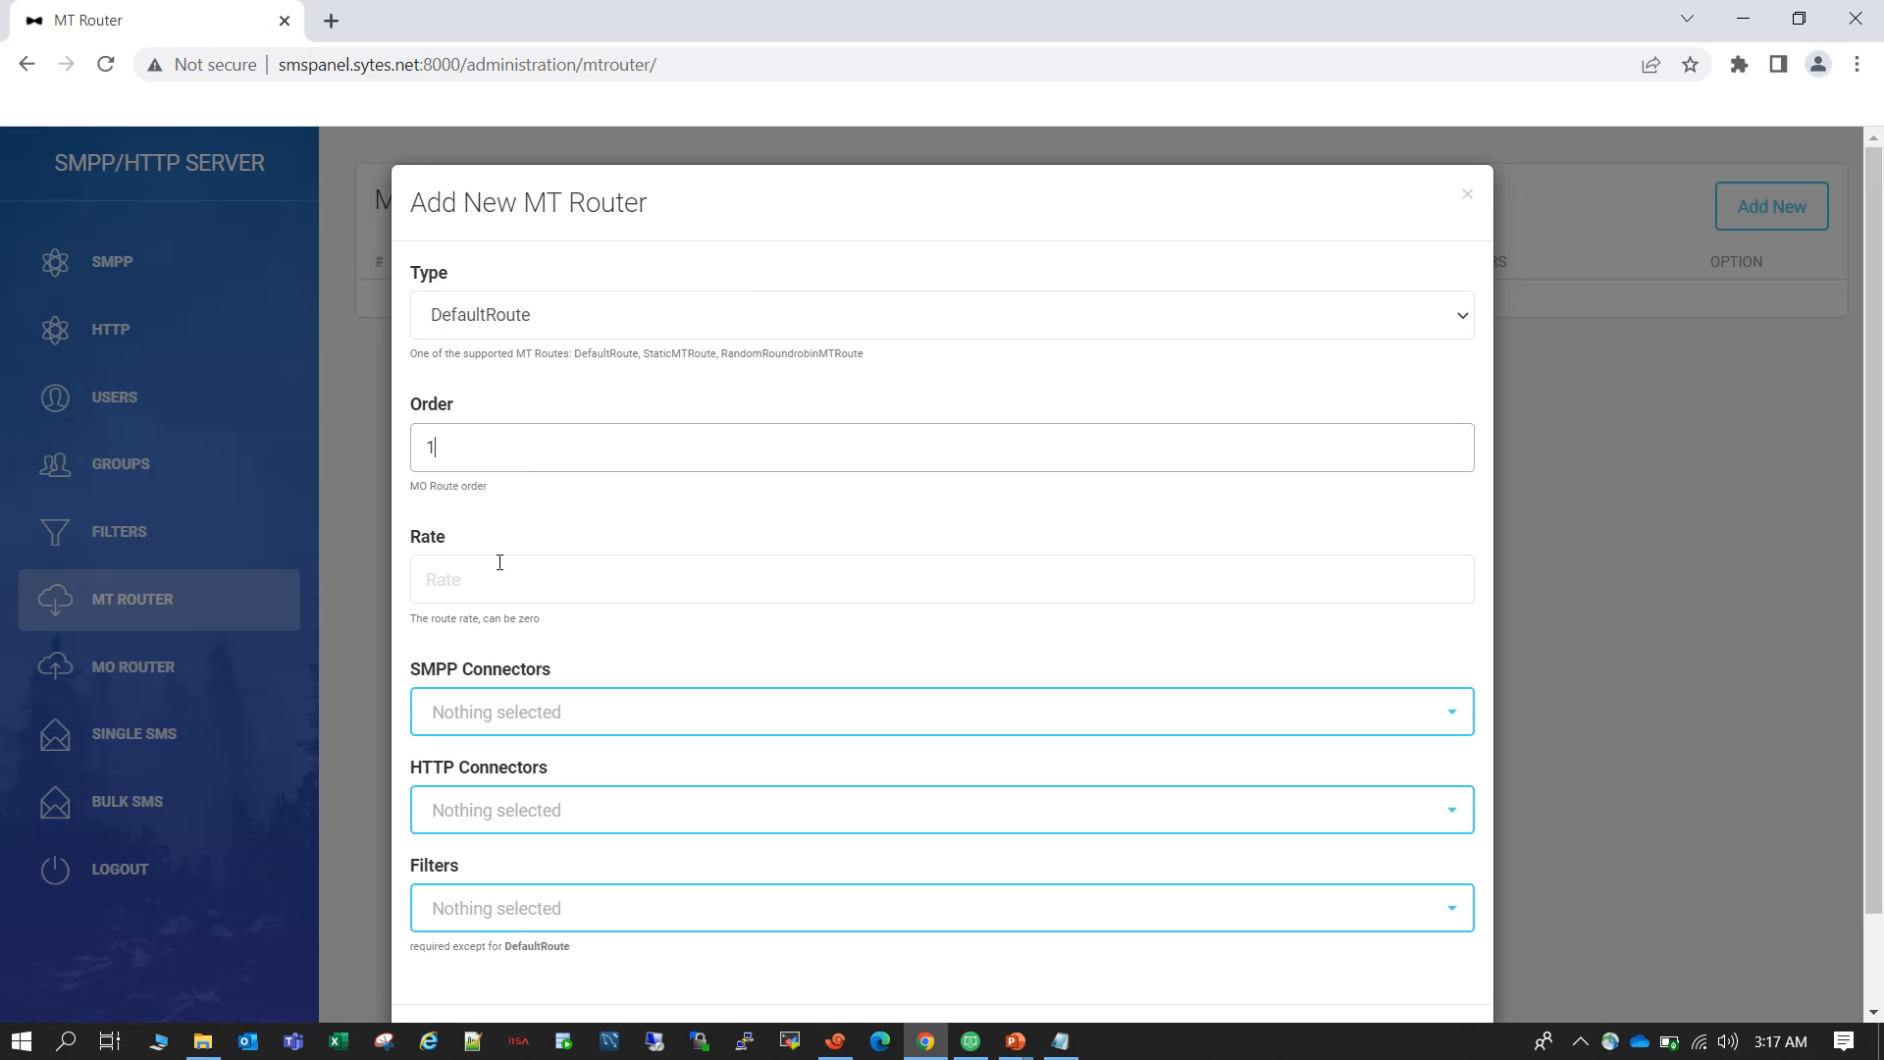
{"action": "type", "text": "0.00"}
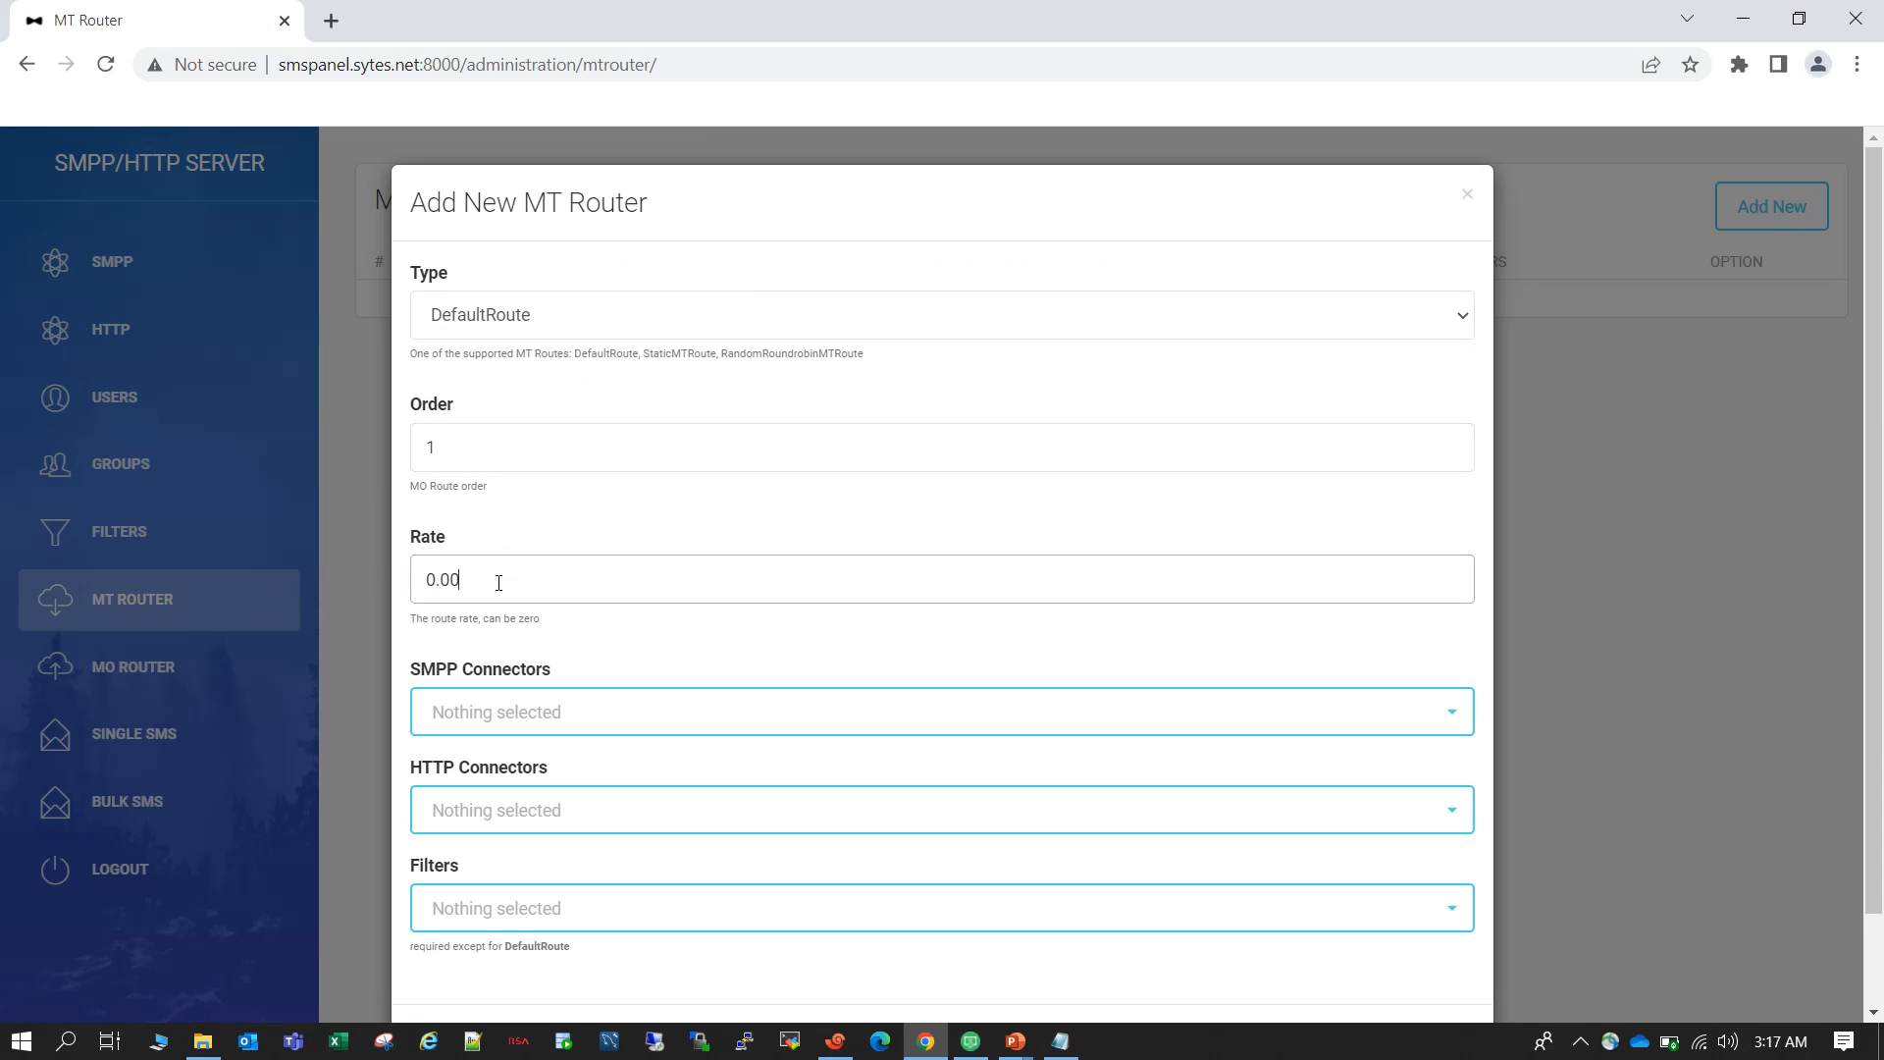
{"action": "left_click", "coordinate": [547, 719]}
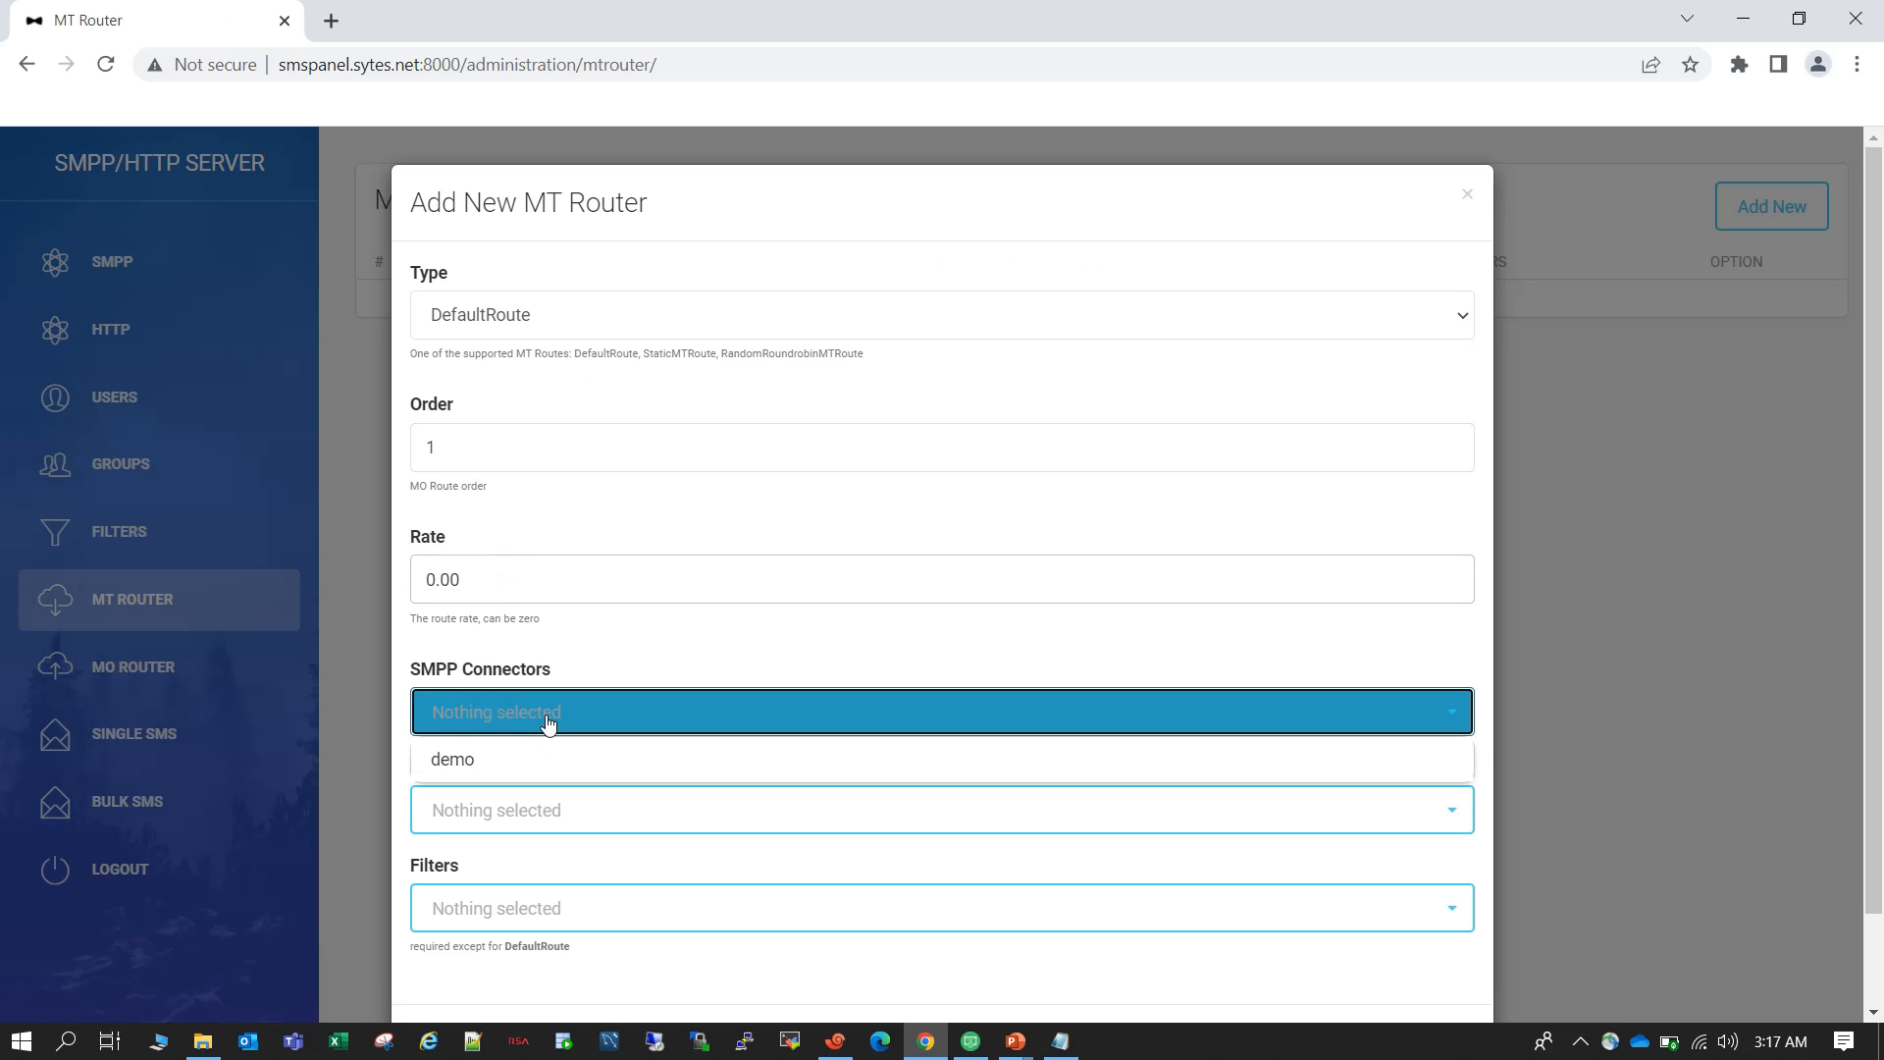
{"action": "left_click", "coordinate": [491, 774]}
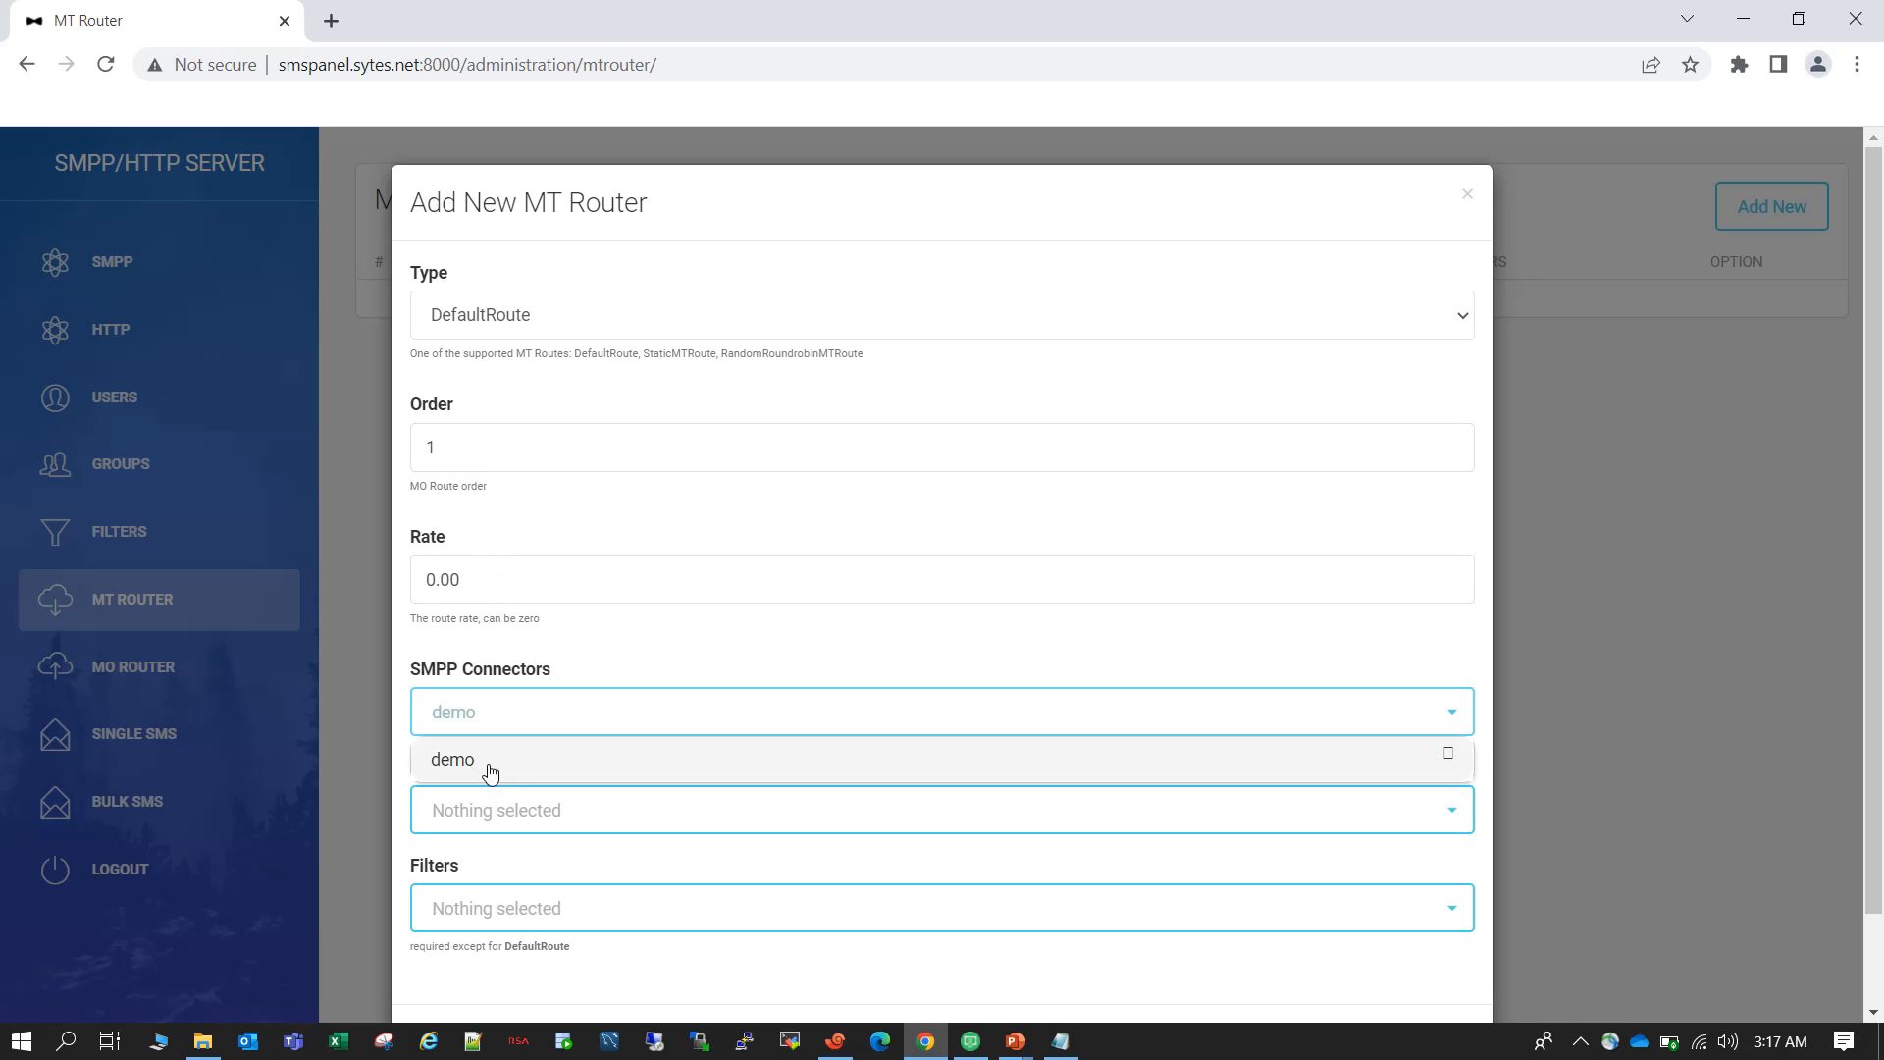
{"action": "scroll", "coordinate": [887, 626], "scroll_direction": "down", "scroll_amount": 2}
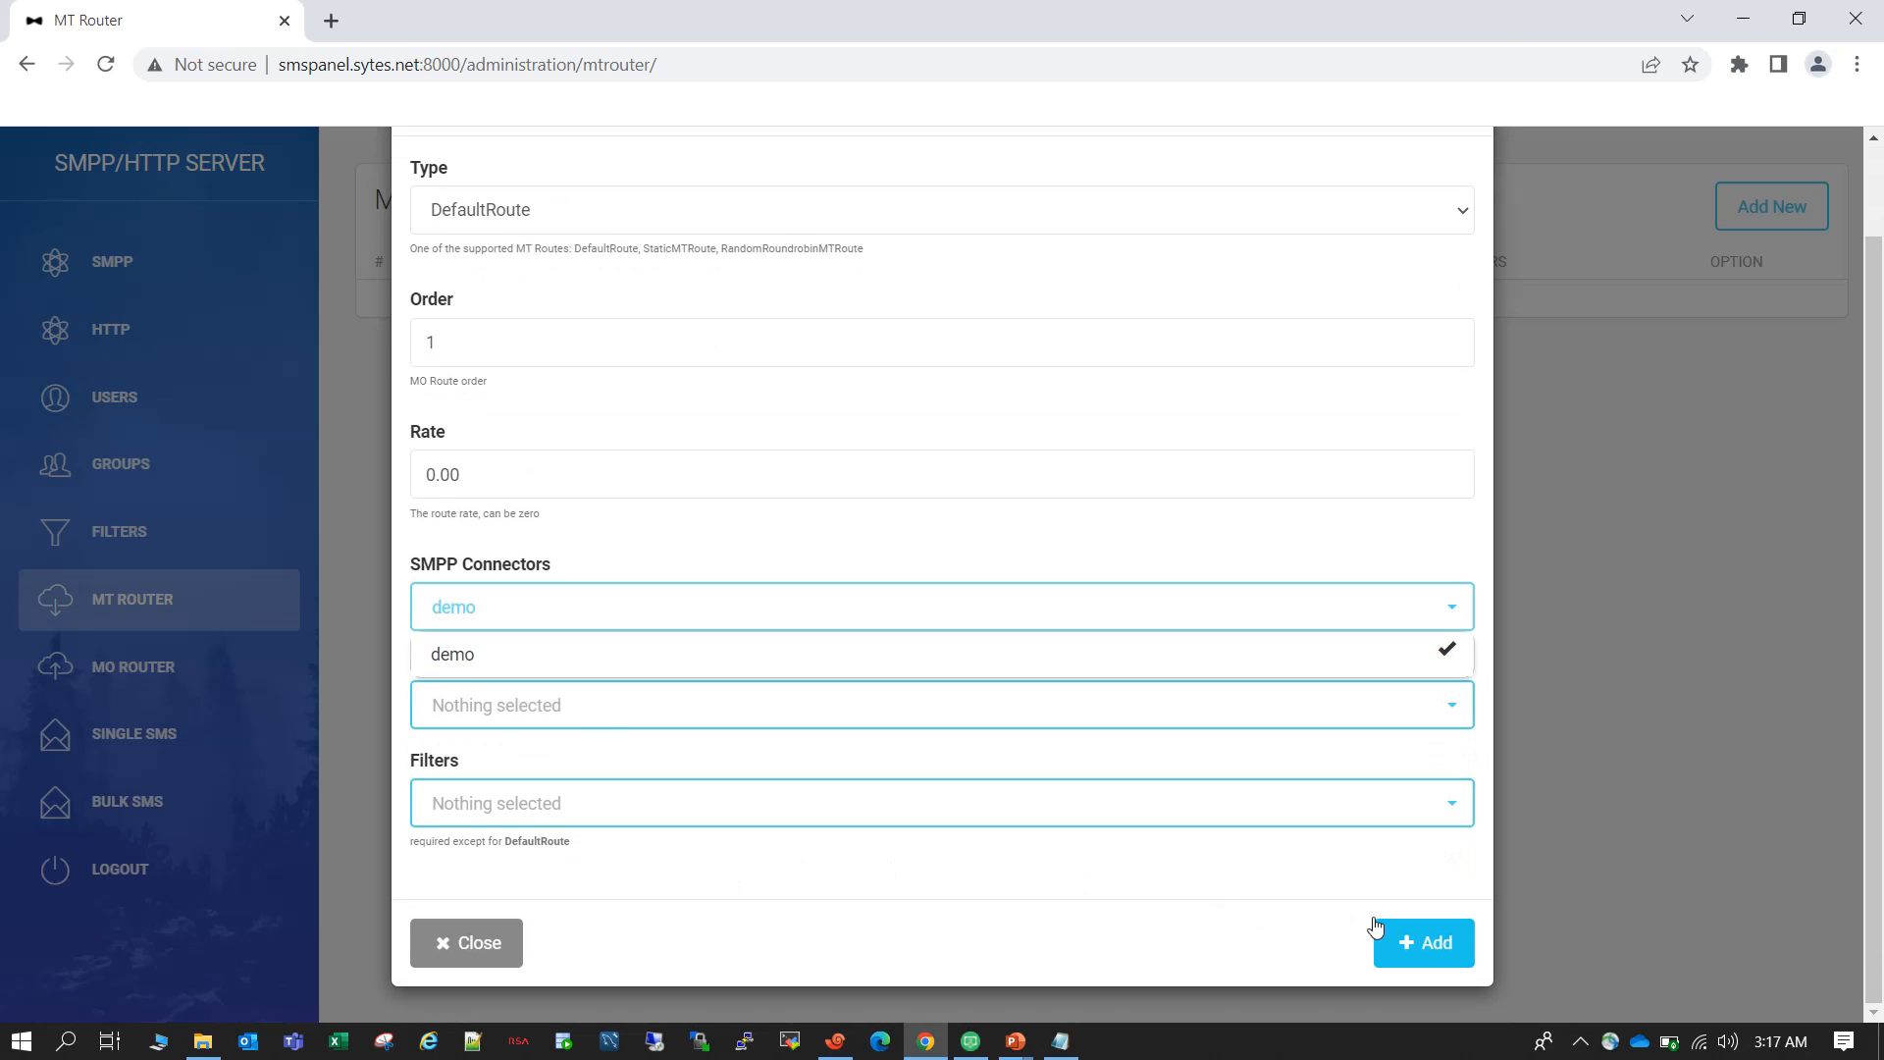
{"action": "left_click", "coordinate": [1405, 942]}
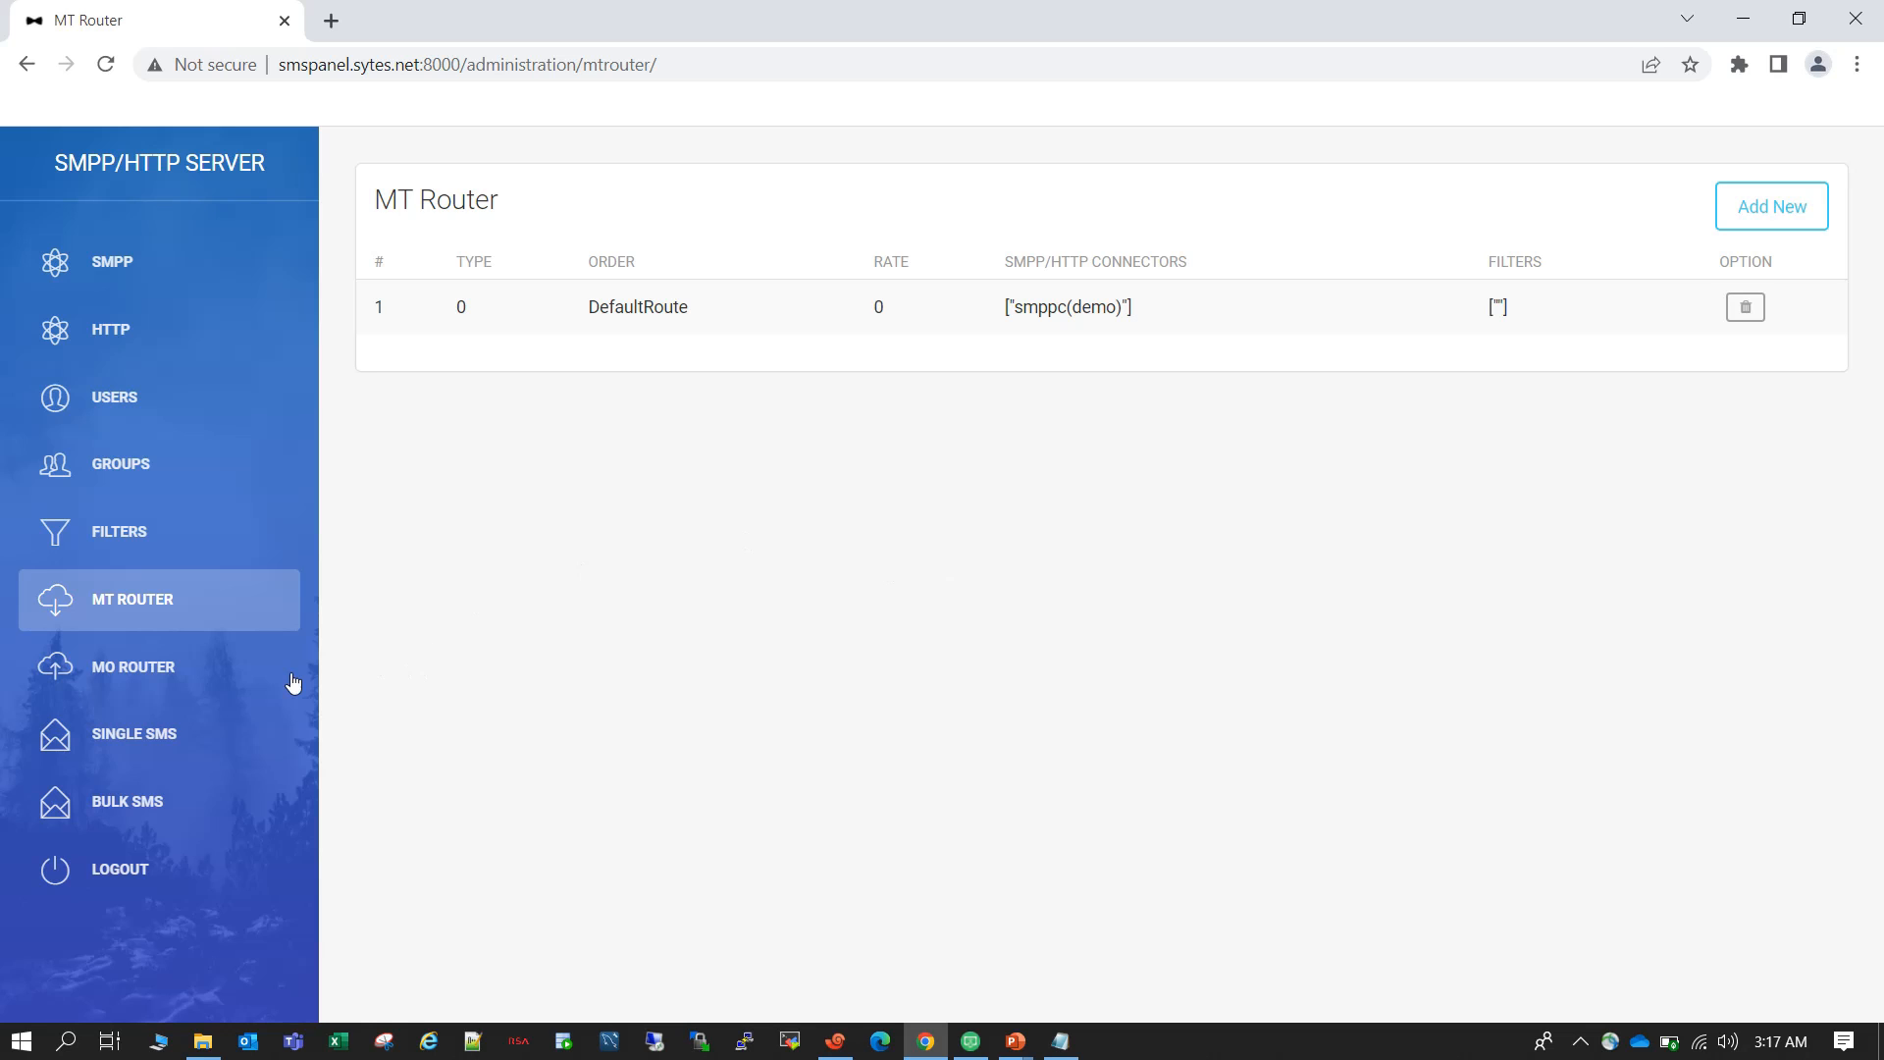
Open the single SMS page and arrange the browser window beside the AirDroid Cast phone mirror.
{"action": "left_click", "coordinate": [152, 731]}
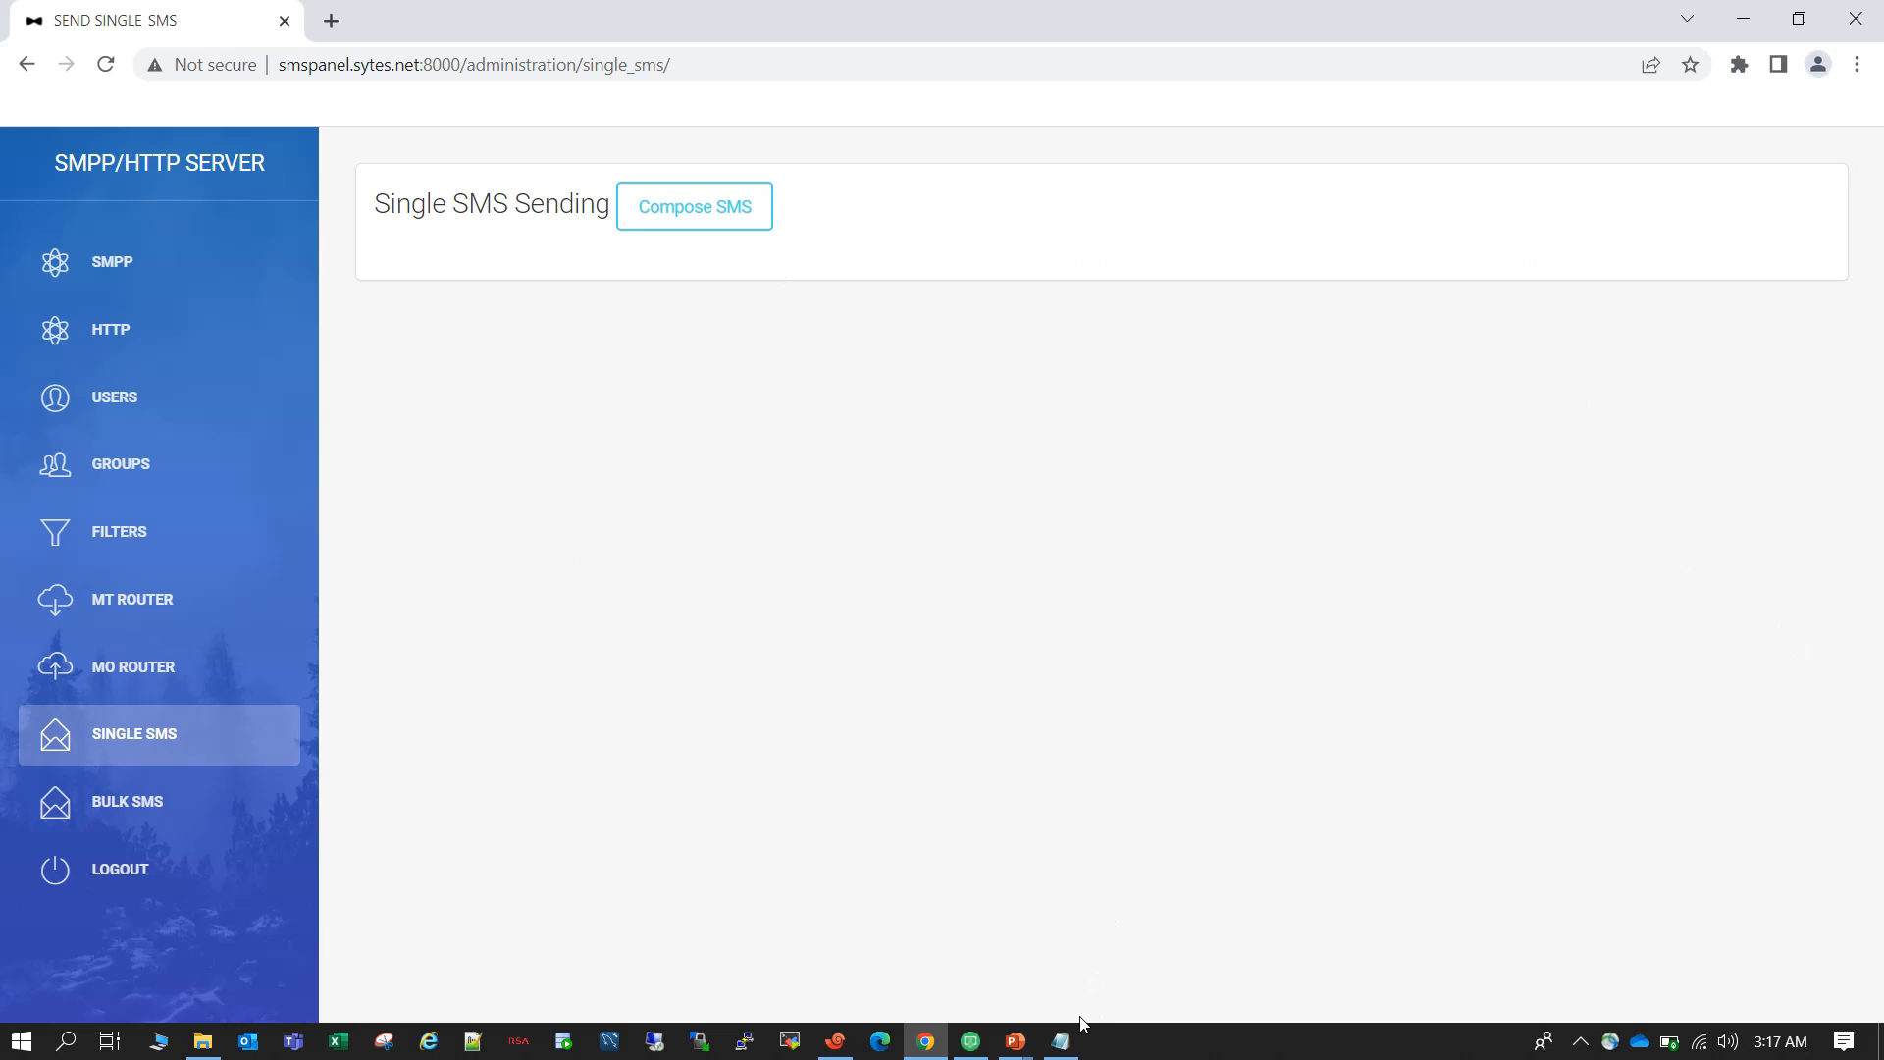
{"action": "left_click", "coordinate": [971, 1040]}
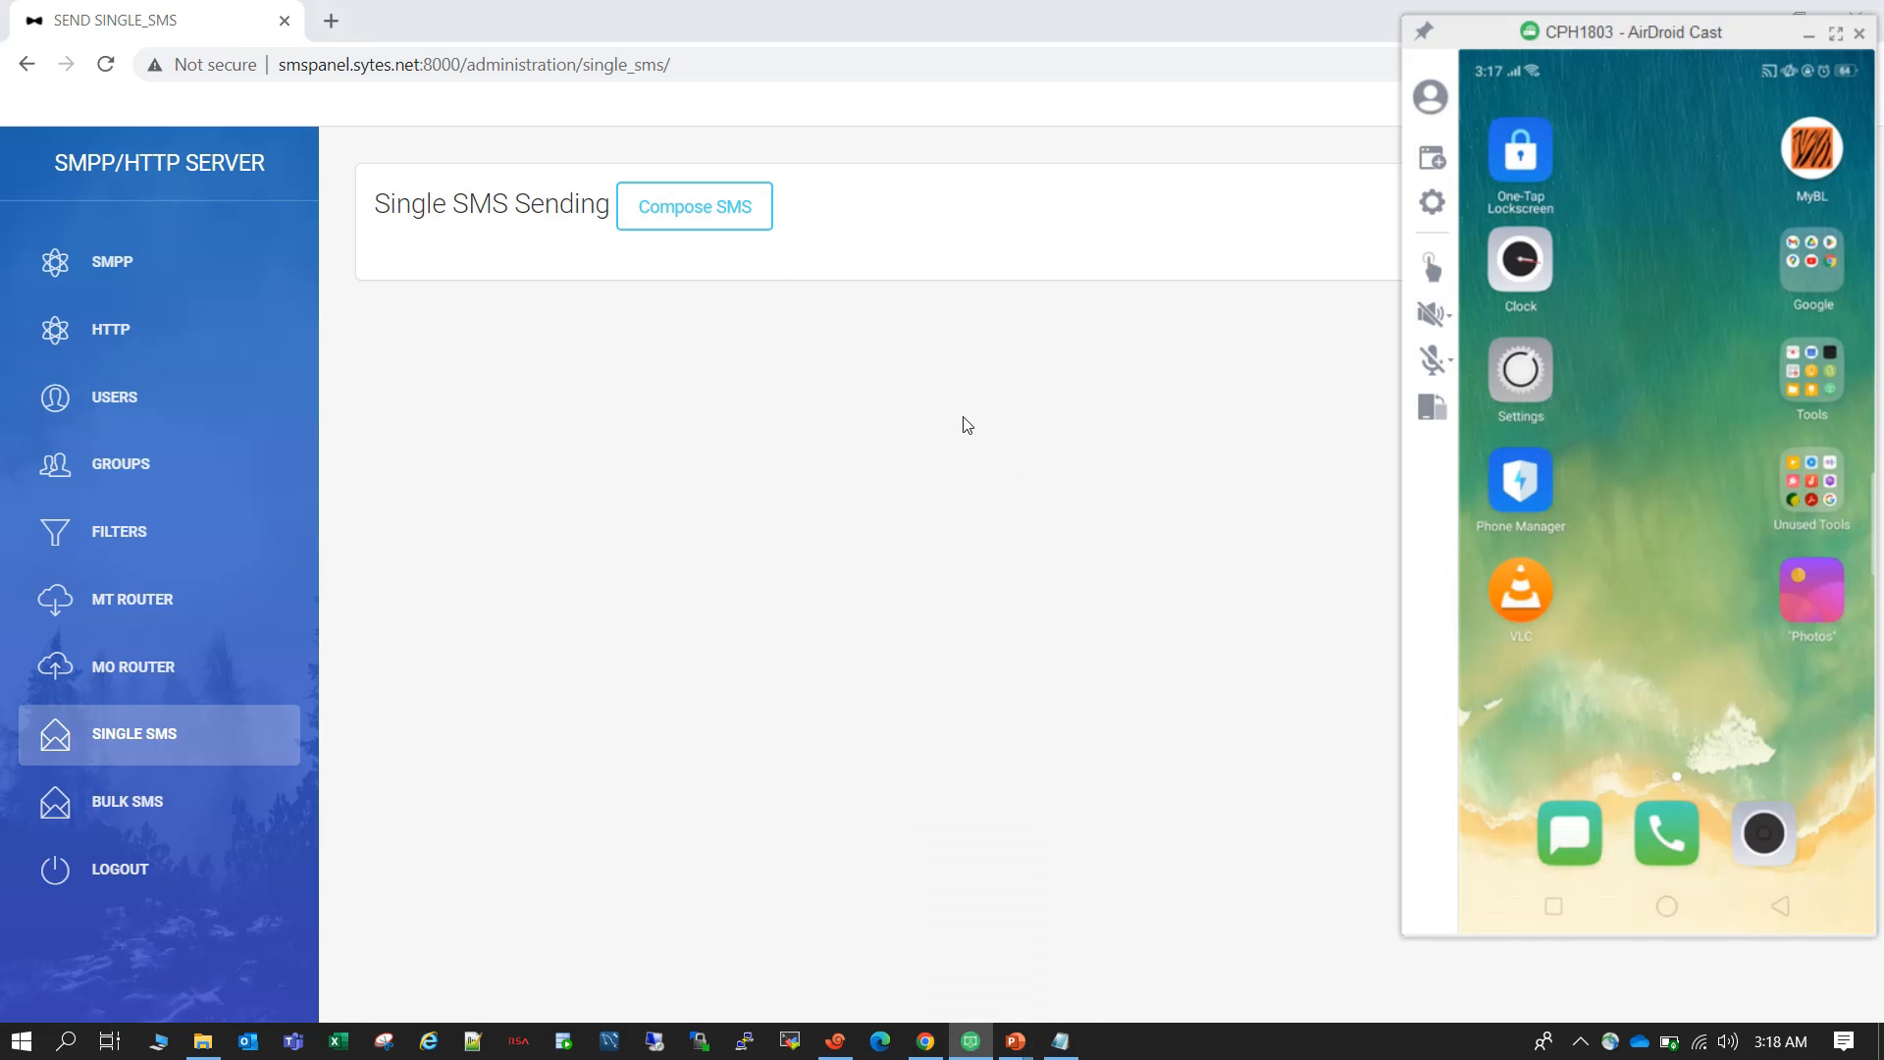
{"action": "left_click", "coordinate": [1187, 20]}
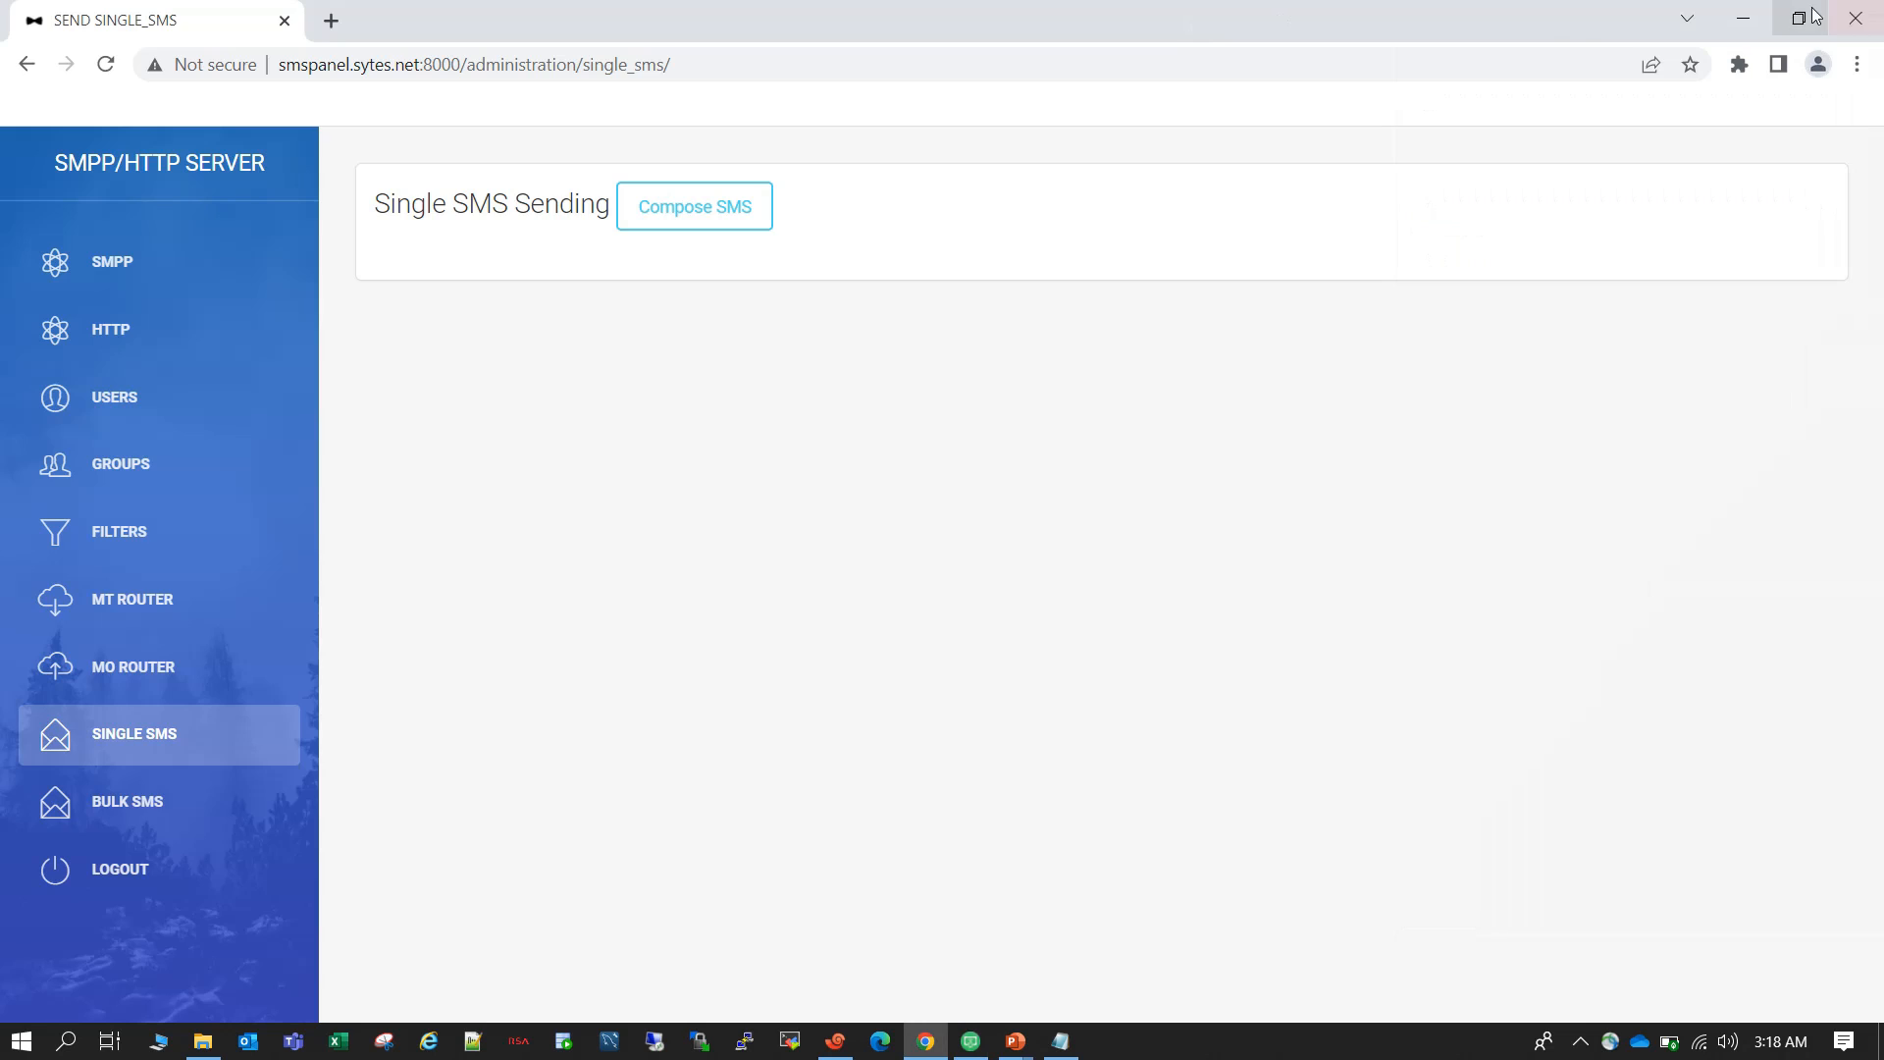
{"action": "left_click", "coordinate": [1803, 12]}
{"action": "left_click_drag", "start_coordinate": [1472, 149], "coordinate": [972, 28]}
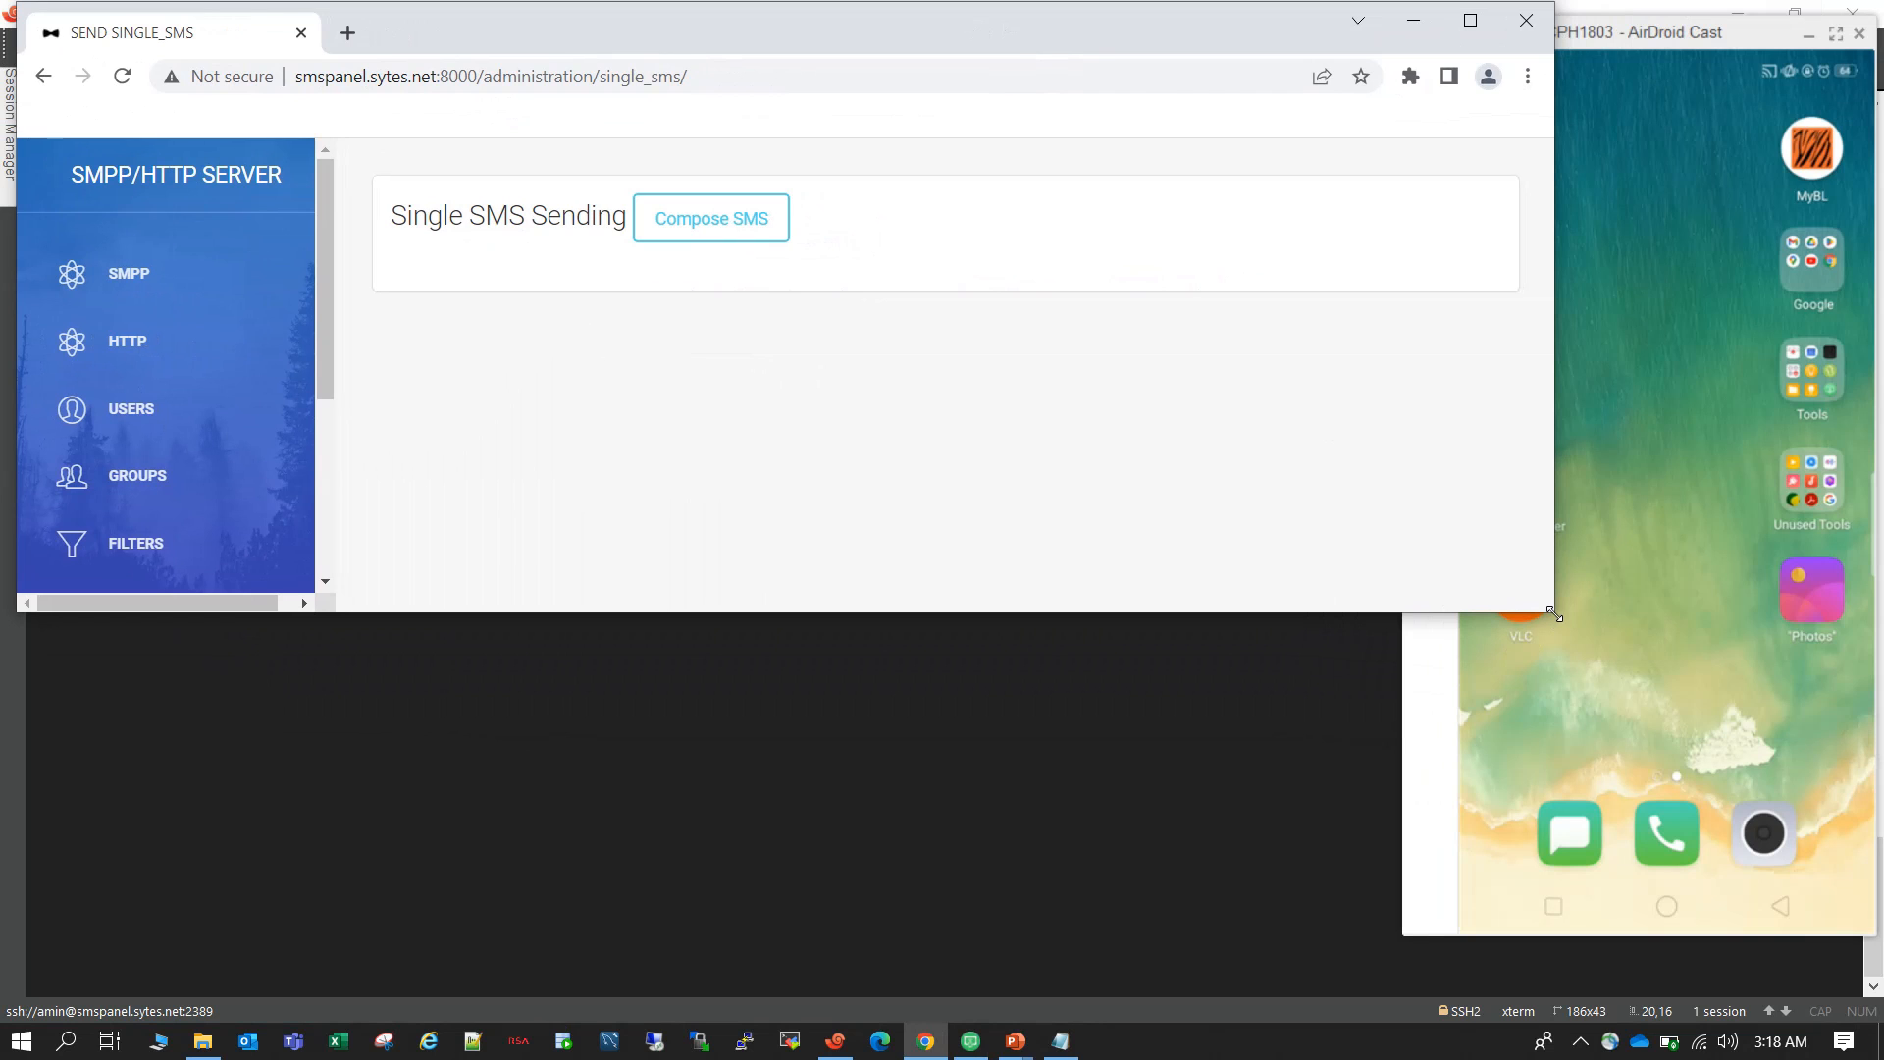
{"action": "left_click_drag", "start_coordinate": [1544, 624], "coordinate": [1449, 996]}
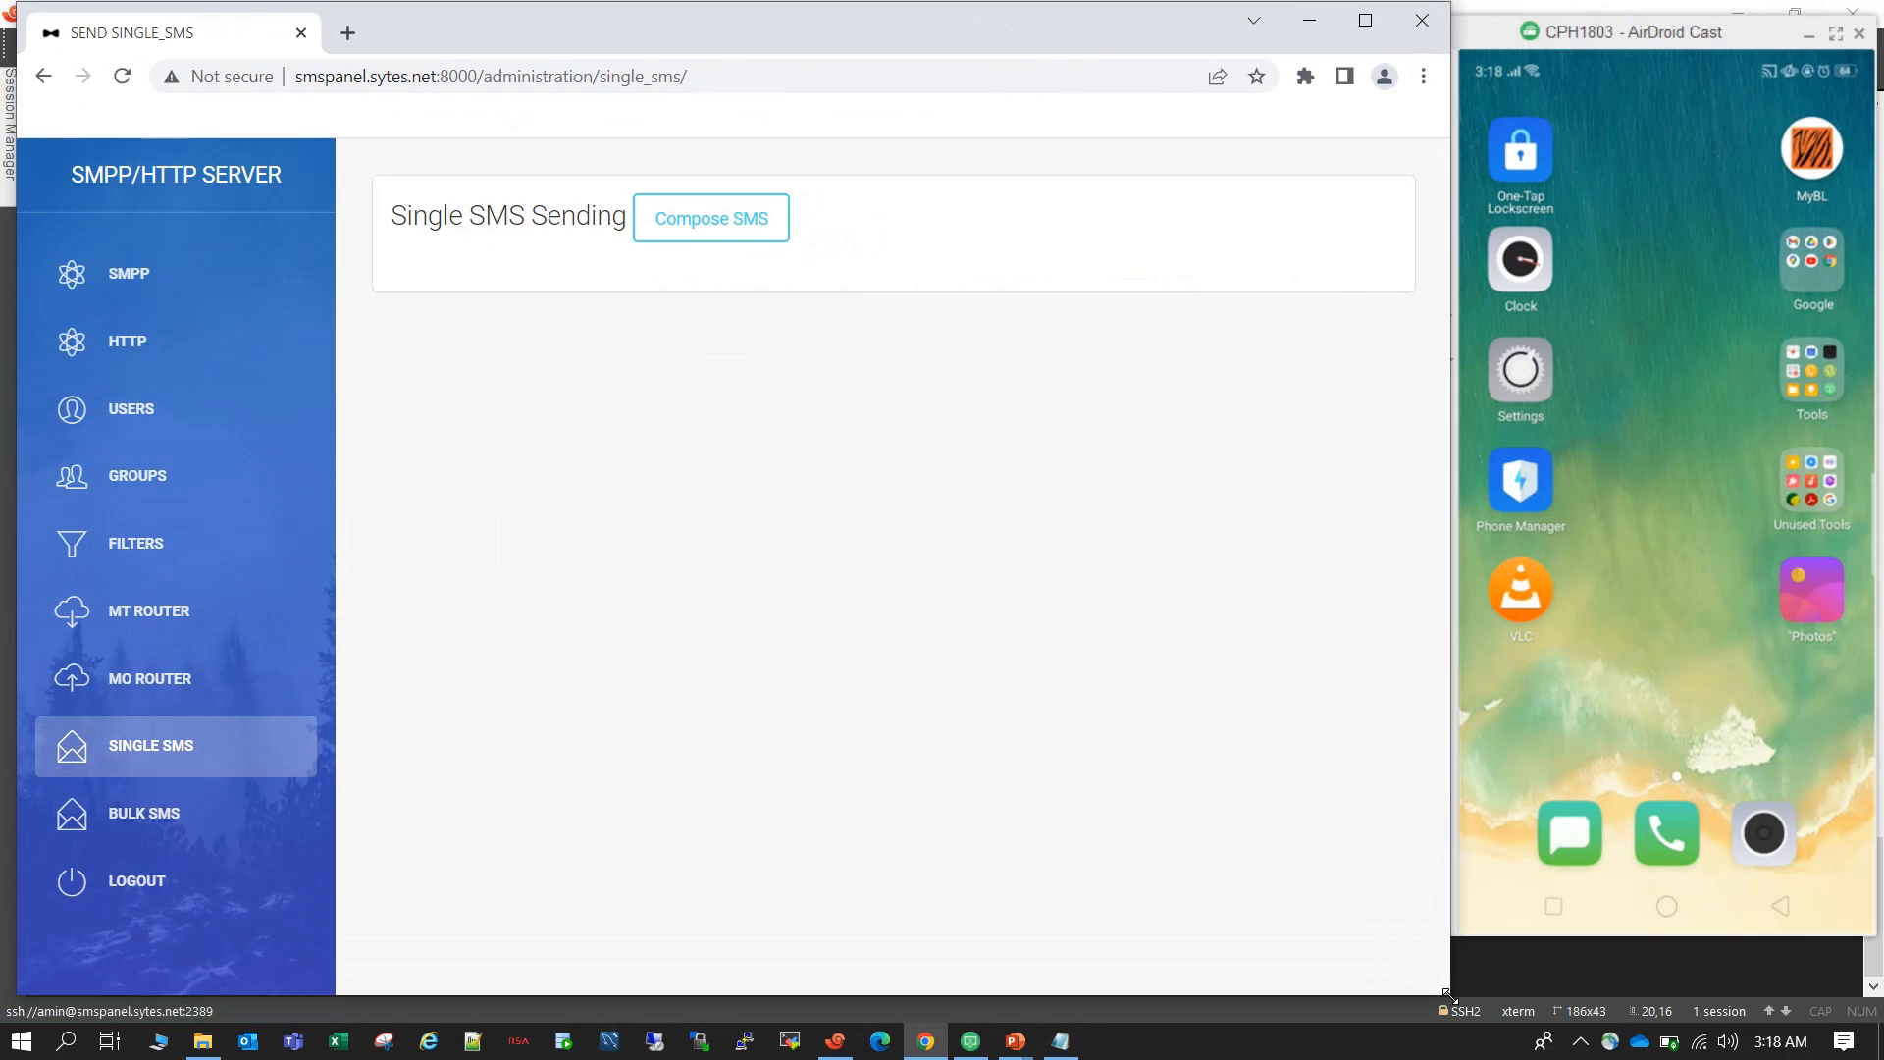
Start composing a single SMS and copy the destination number from sms.txt in Notepad into its number field.
{"action": "left_click", "coordinate": [731, 227]}
{"action": "left_click", "coordinate": [523, 246]}
{"action": "left_click", "coordinate": [1059, 1040]}
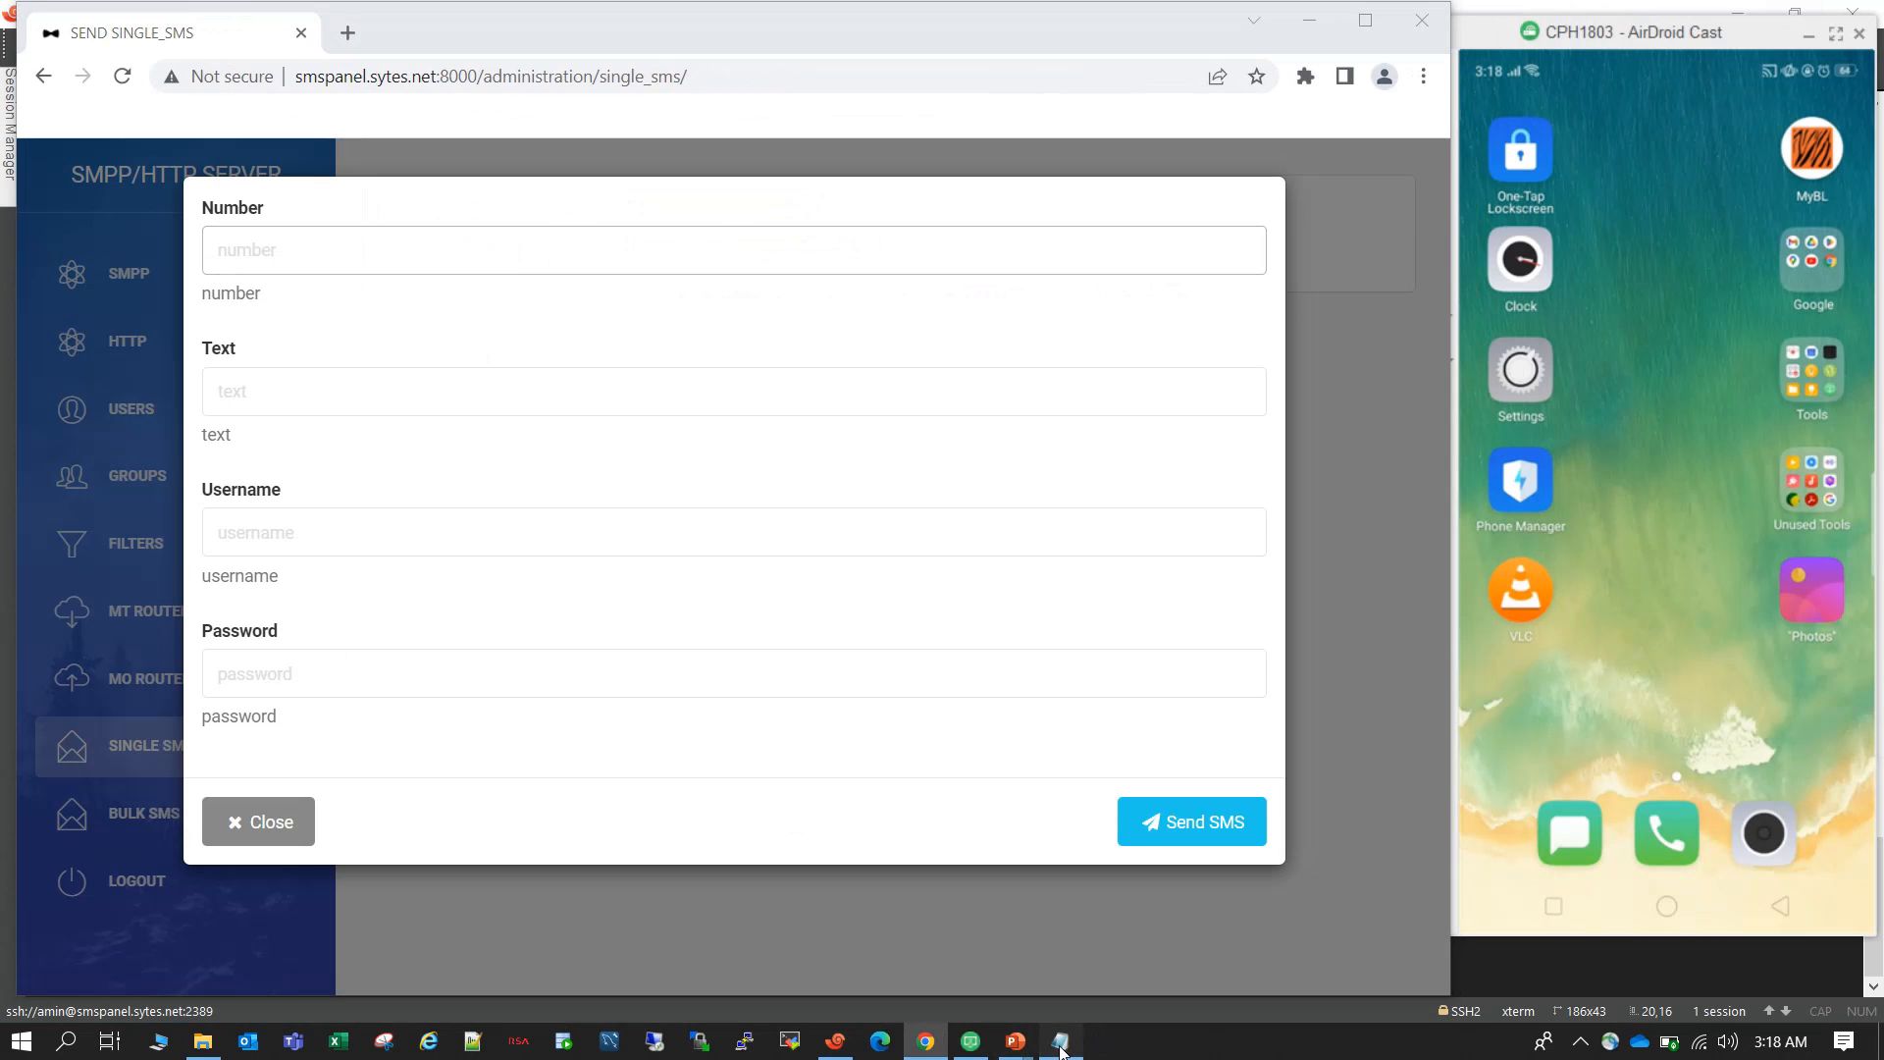
{"action": "left_click_drag", "start_coordinate": [408, 480], "coordinate": [279, 480]}
{"action": "key", "text": "ctrl+c"}
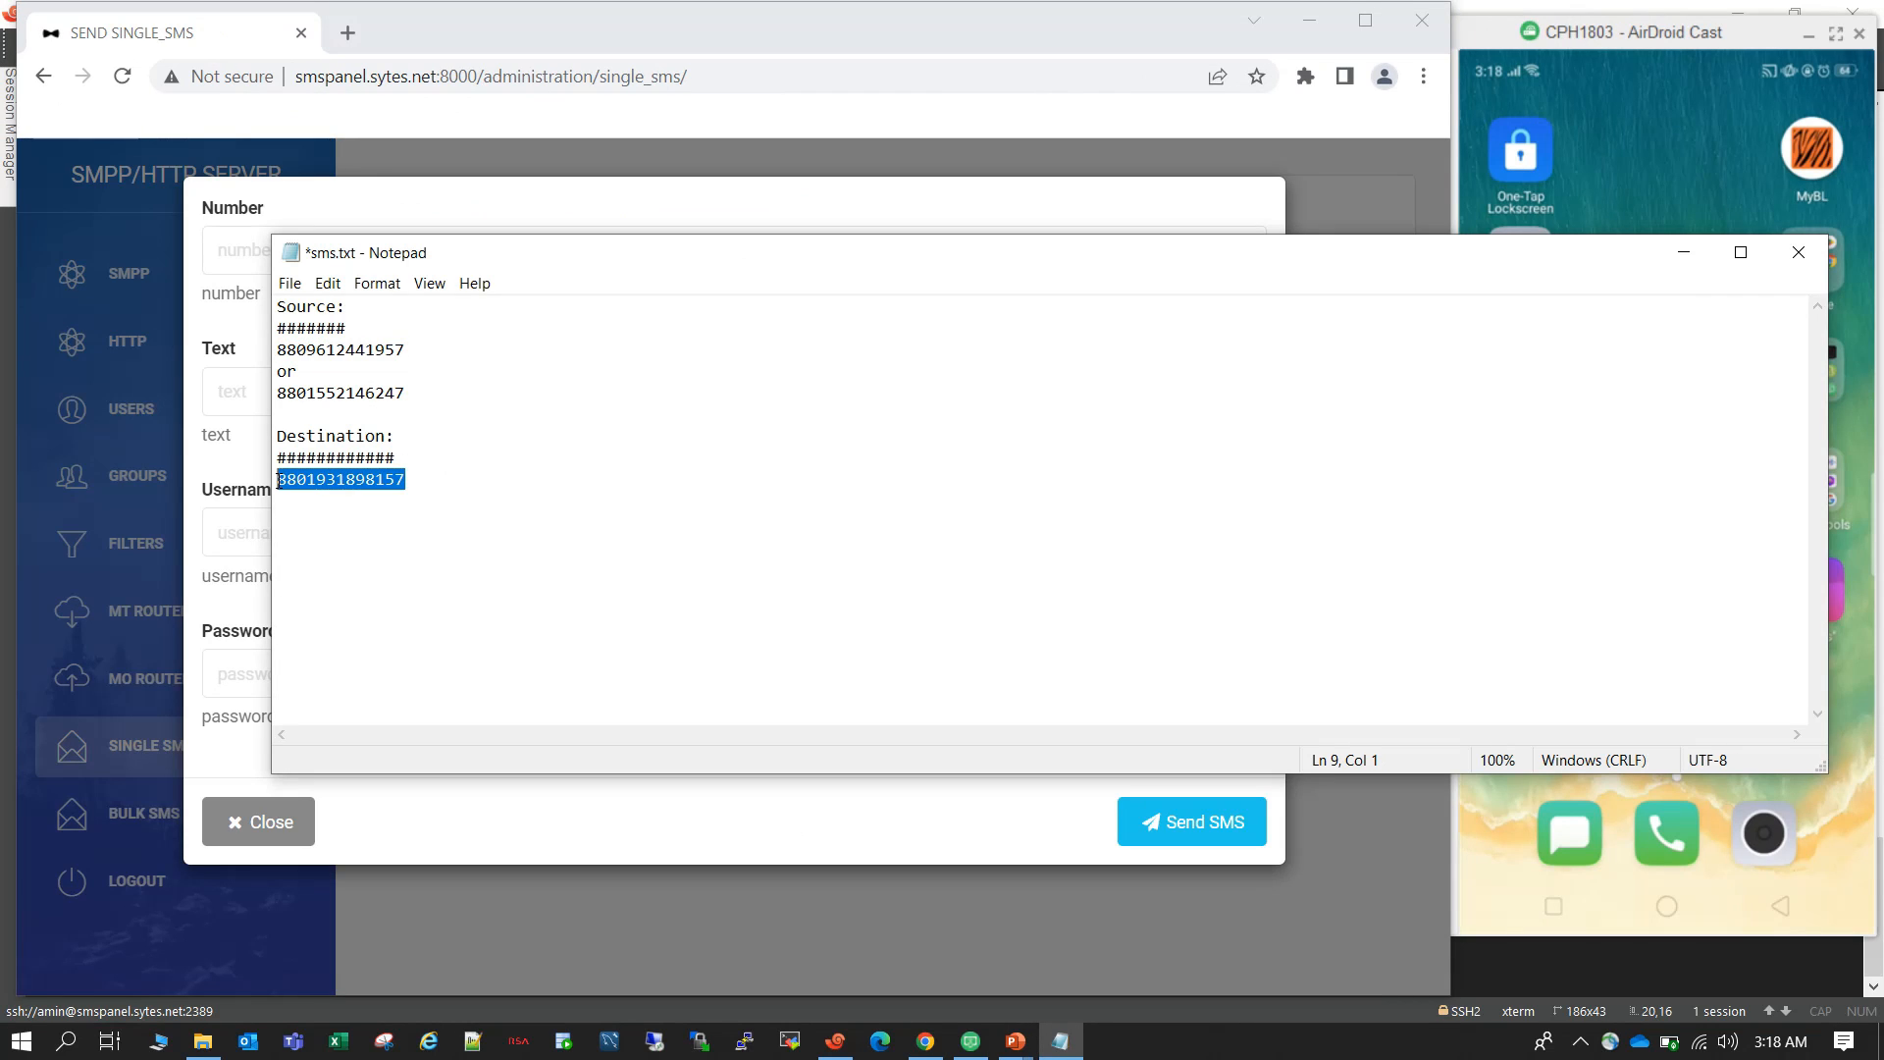
{"action": "left_click", "coordinate": [1683, 252]}
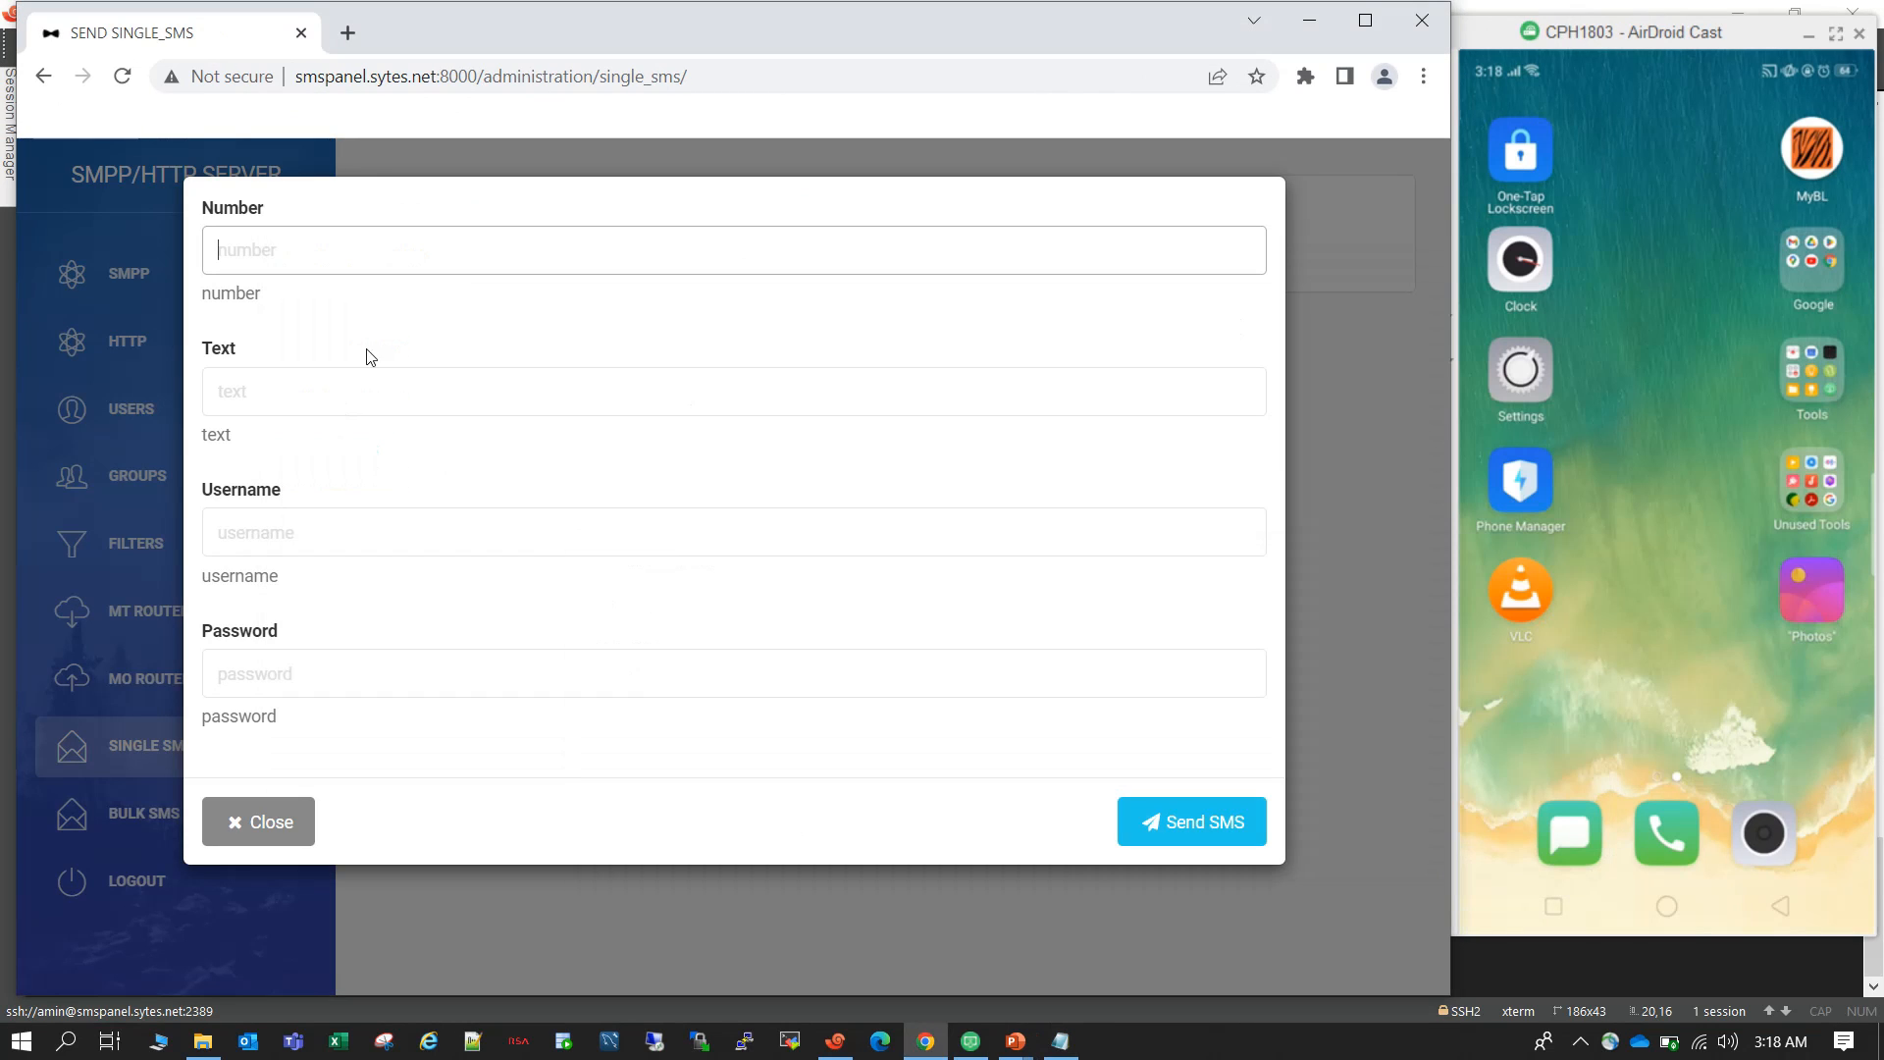
{"action": "key", "text": "ctrl+v"}
{"action": "left_click_drag", "start_coordinate": [373, 252], "coordinate": [174, 253]}
Set the SMS text to test sms, enter username foo and the account password, and send the message.
{"action": "left_click", "coordinate": [388, 389]}
{"action": "type", "text": "test s"}
{"action": "type", "text": "ms"}
{"action": "type", "text": "foo"}
{"action": "left_click", "coordinate": [319, 666]}
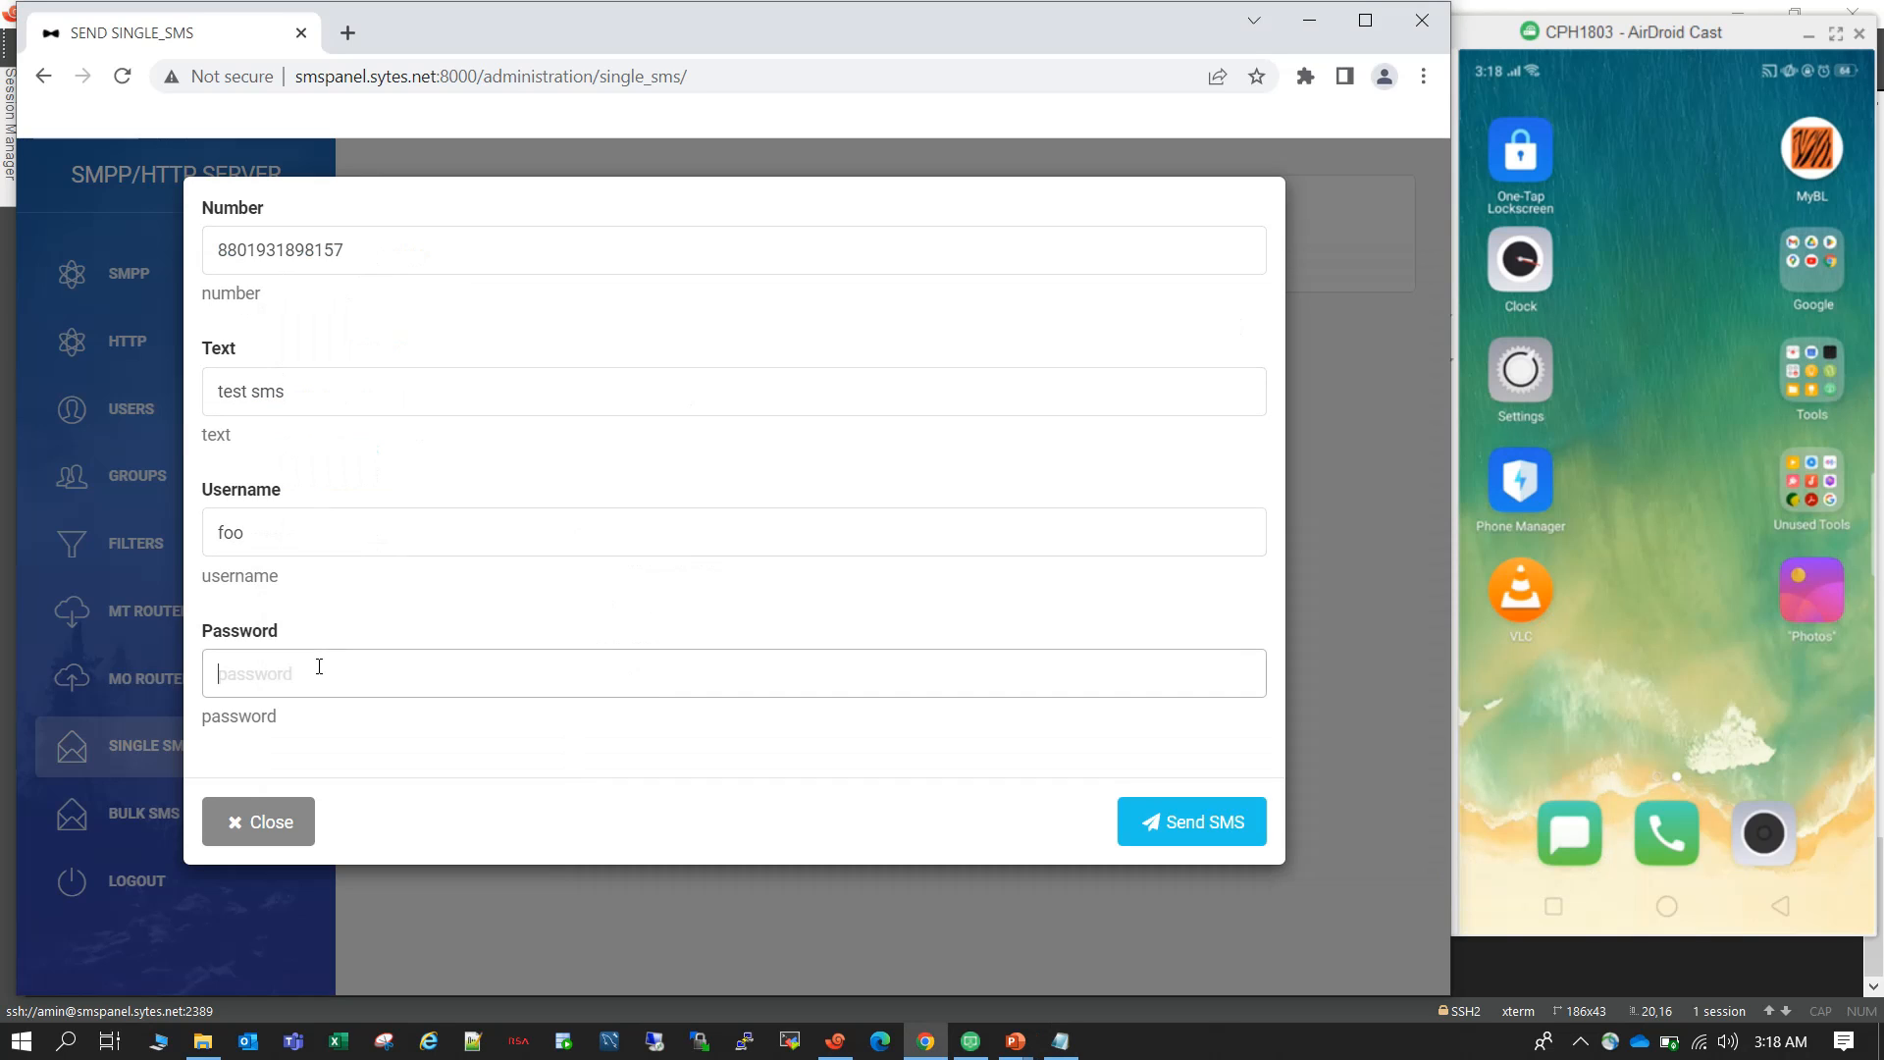
{"action": "type", "text": "bar"}
{"action": "left_click", "coordinate": [1188, 834]}
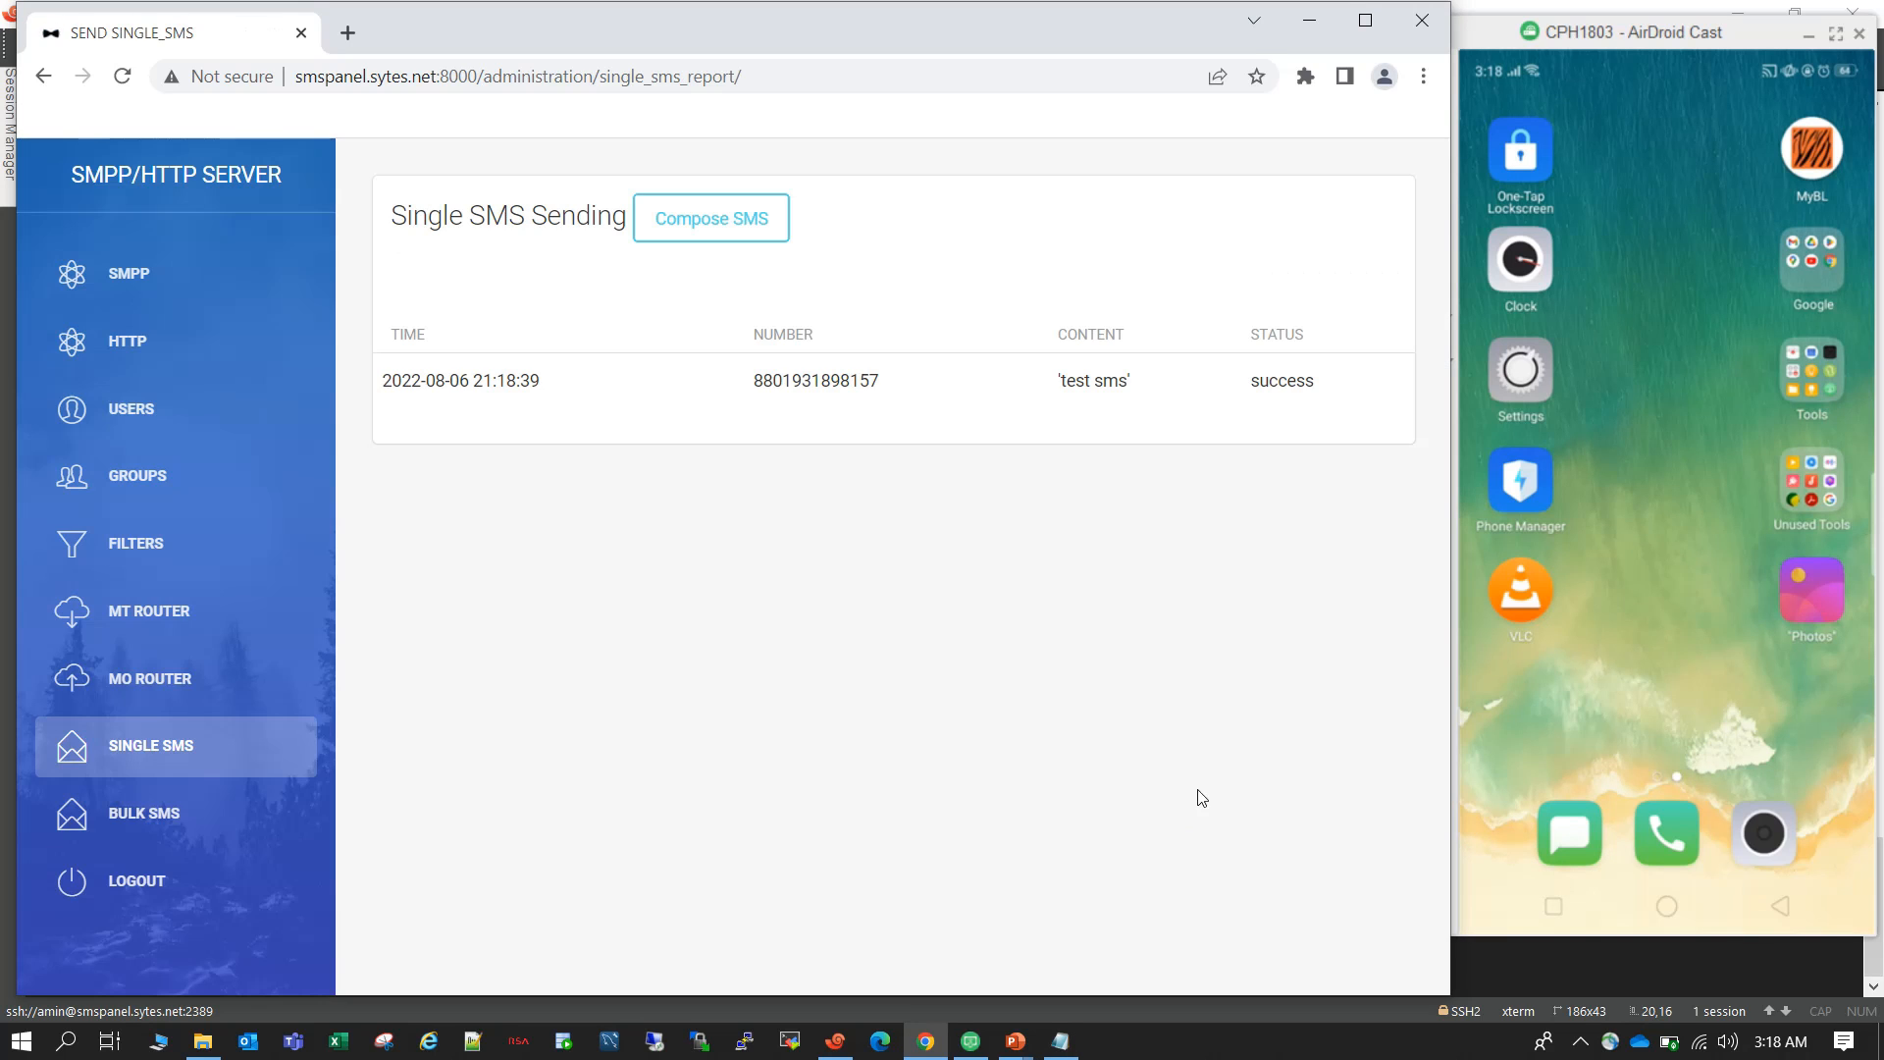
{"action": "left_click_drag", "start_coordinate": [1315, 388], "coordinate": [1089, 395]}
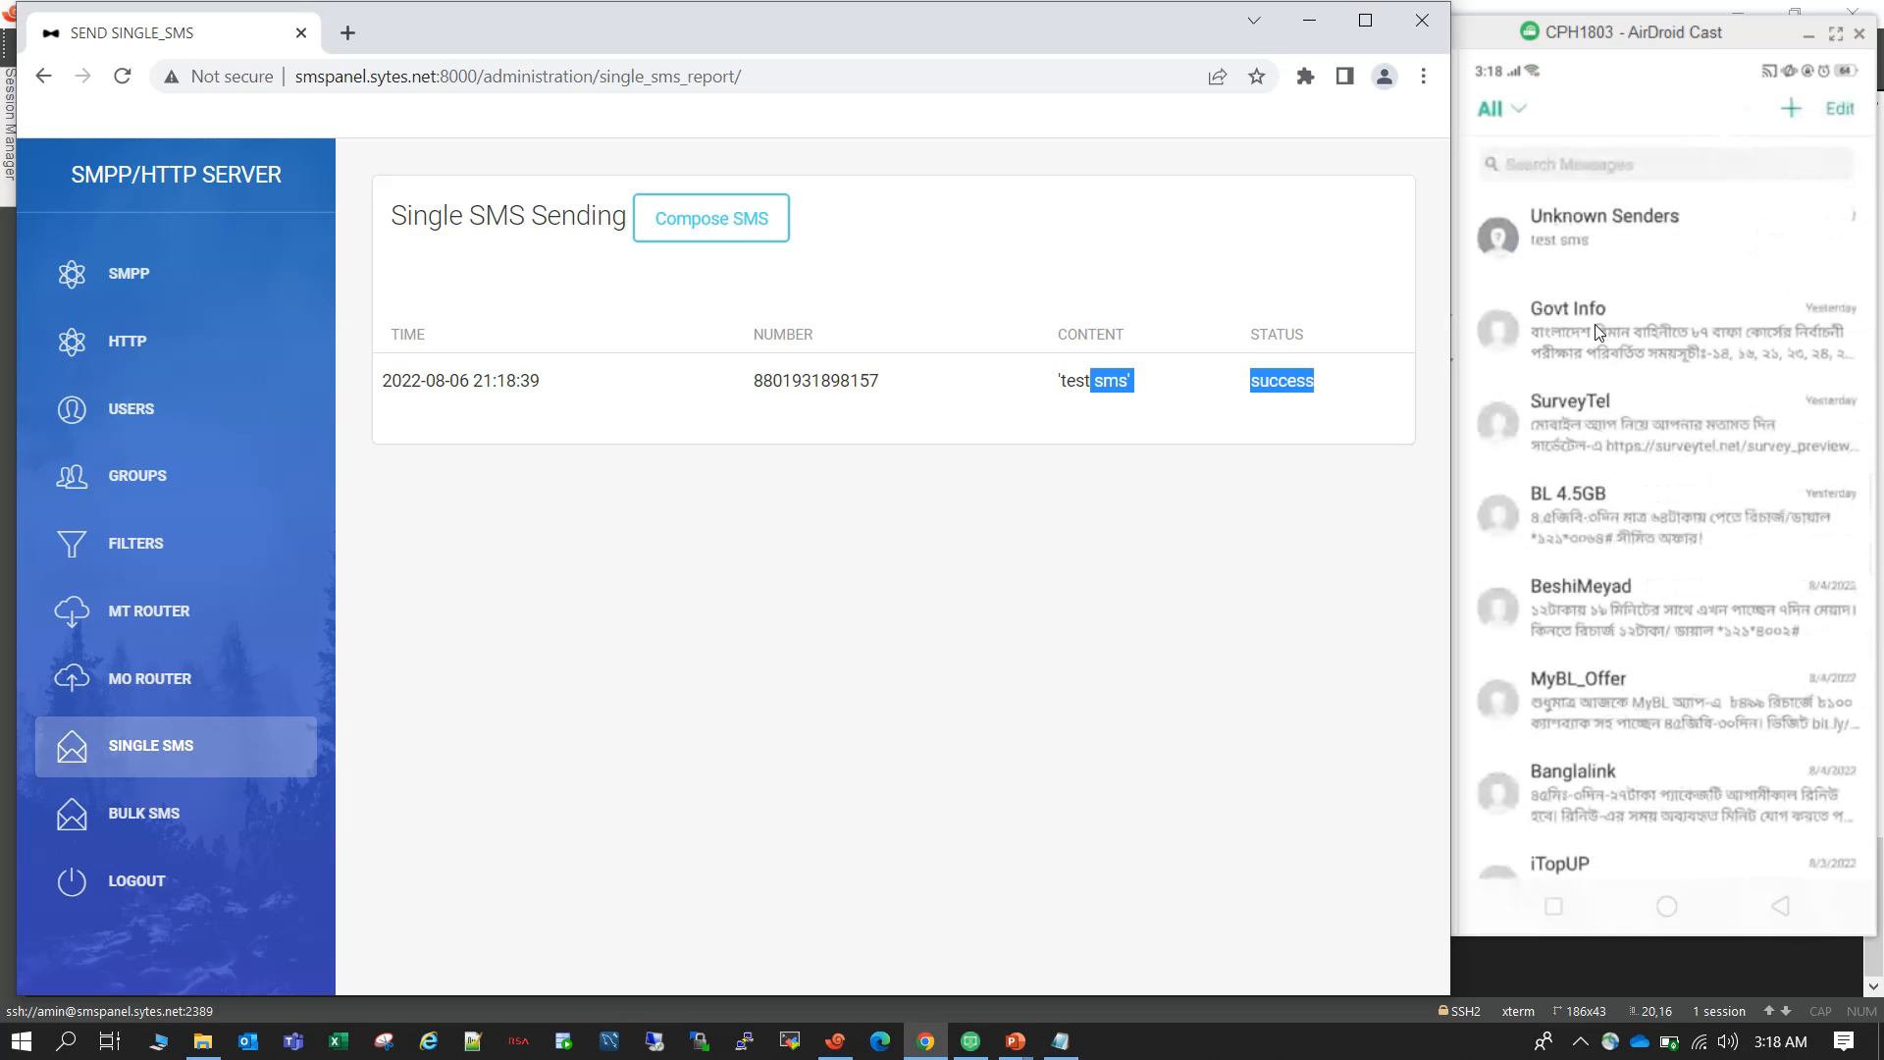
{"action": "left_click", "coordinate": [1147, 540]}
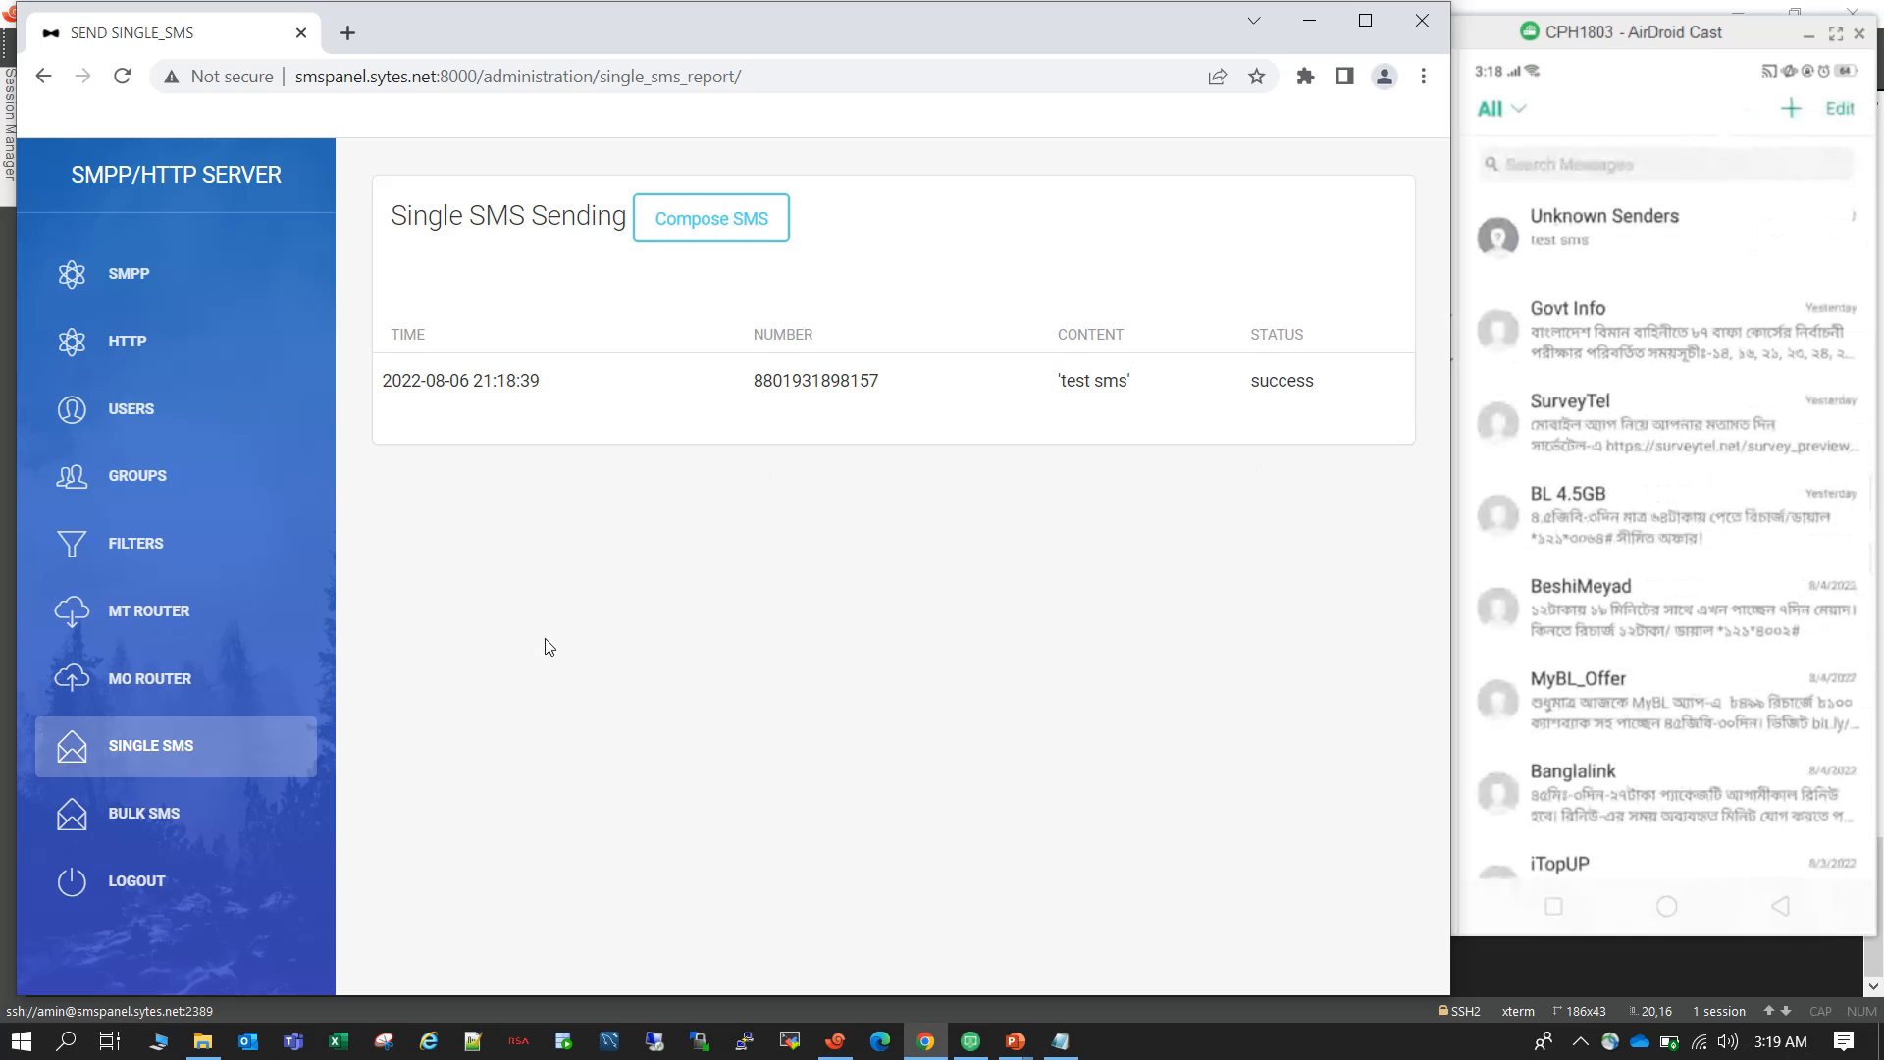
Open the bulk SMS CSV upload form and enter username foo and the account password.
{"action": "left_click", "coordinate": [220, 812]}
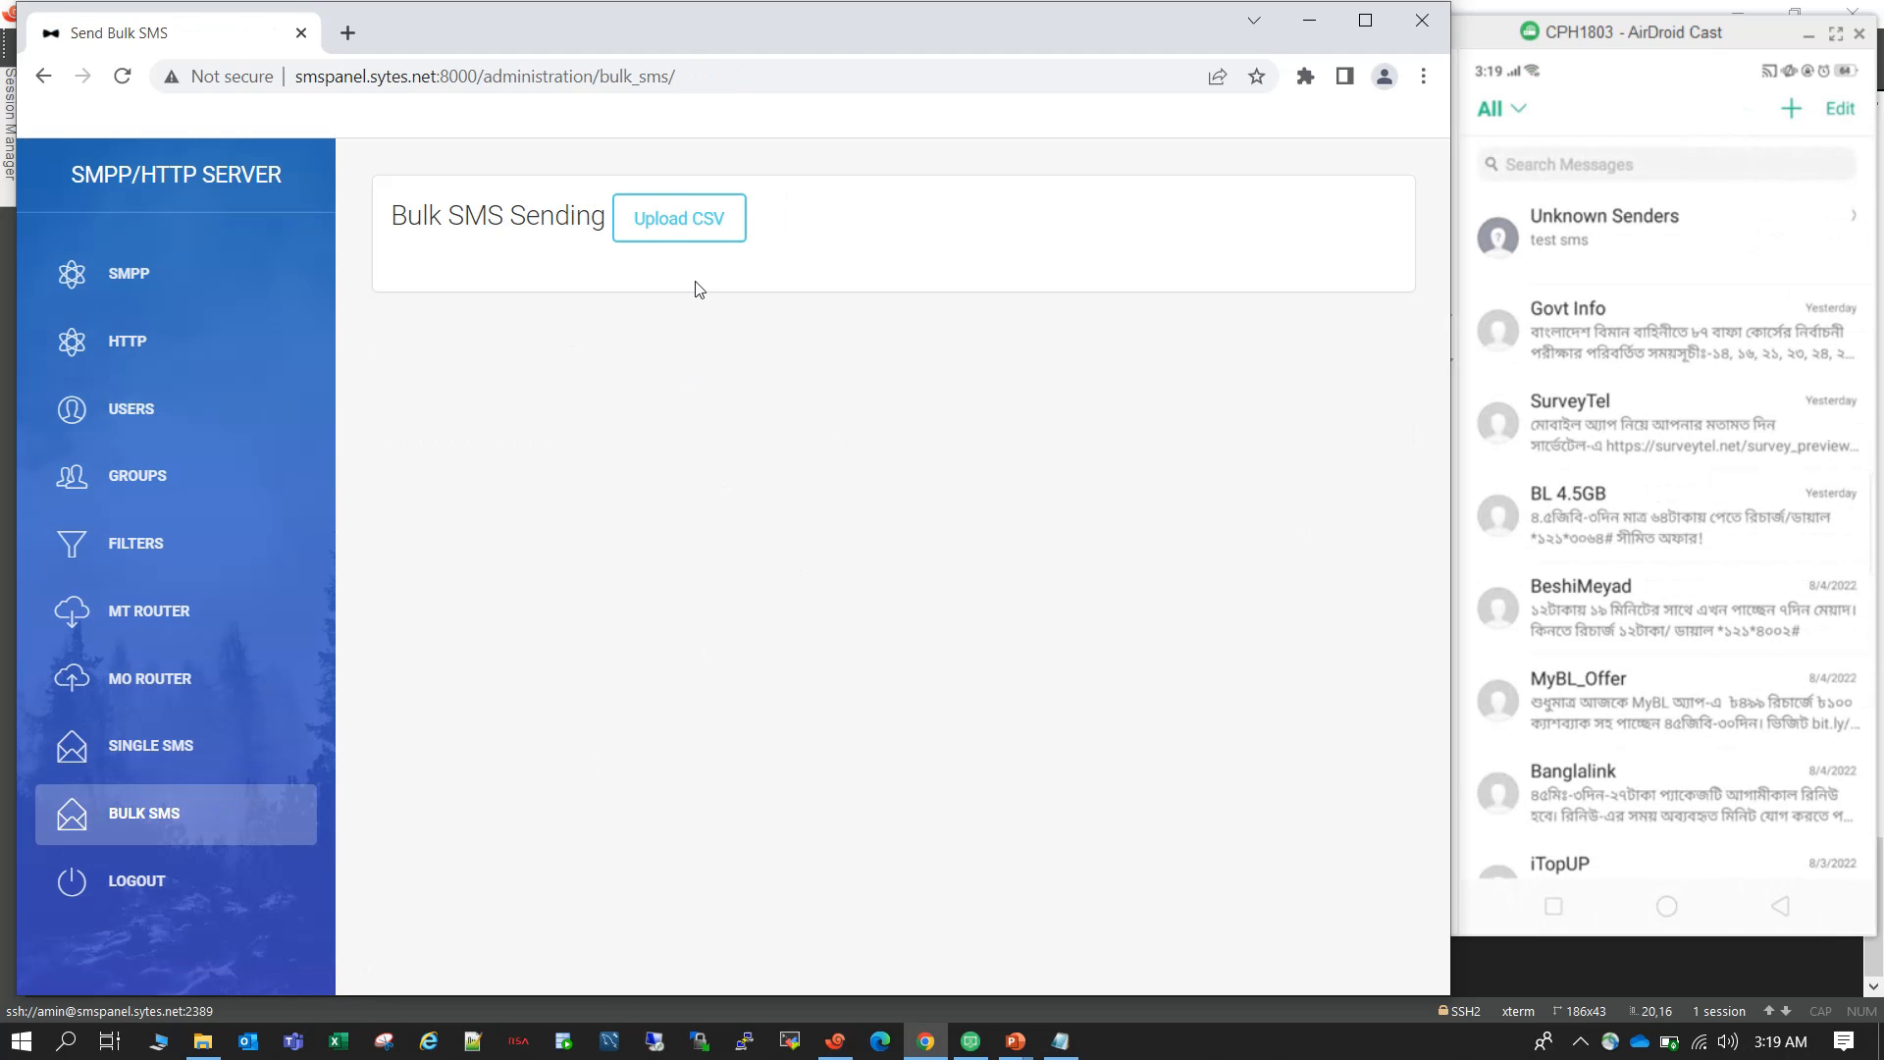
{"action": "left_click", "coordinate": [702, 225]}
{"action": "left_click", "coordinate": [370, 327]}
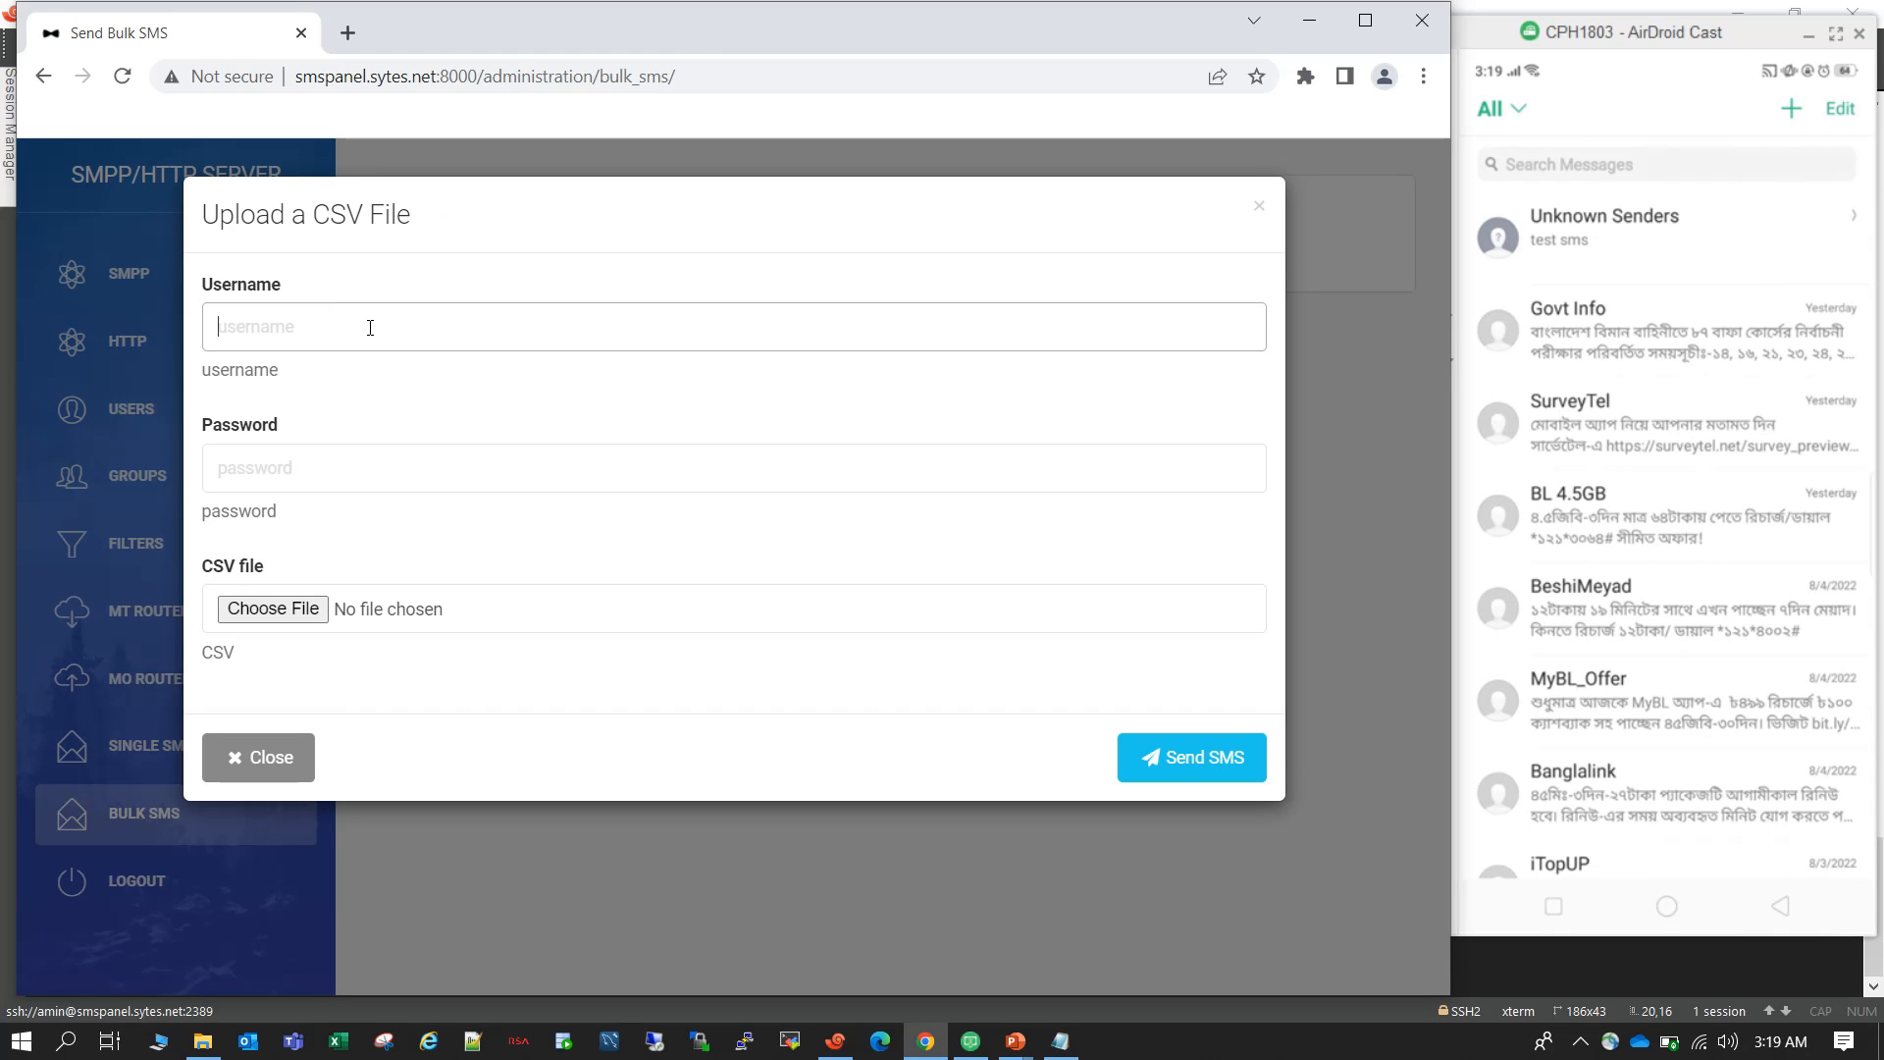
{"action": "type", "text": "foo"}
{"action": "left_click", "coordinate": [370, 452]}
{"action": "type", "text": "bar"}
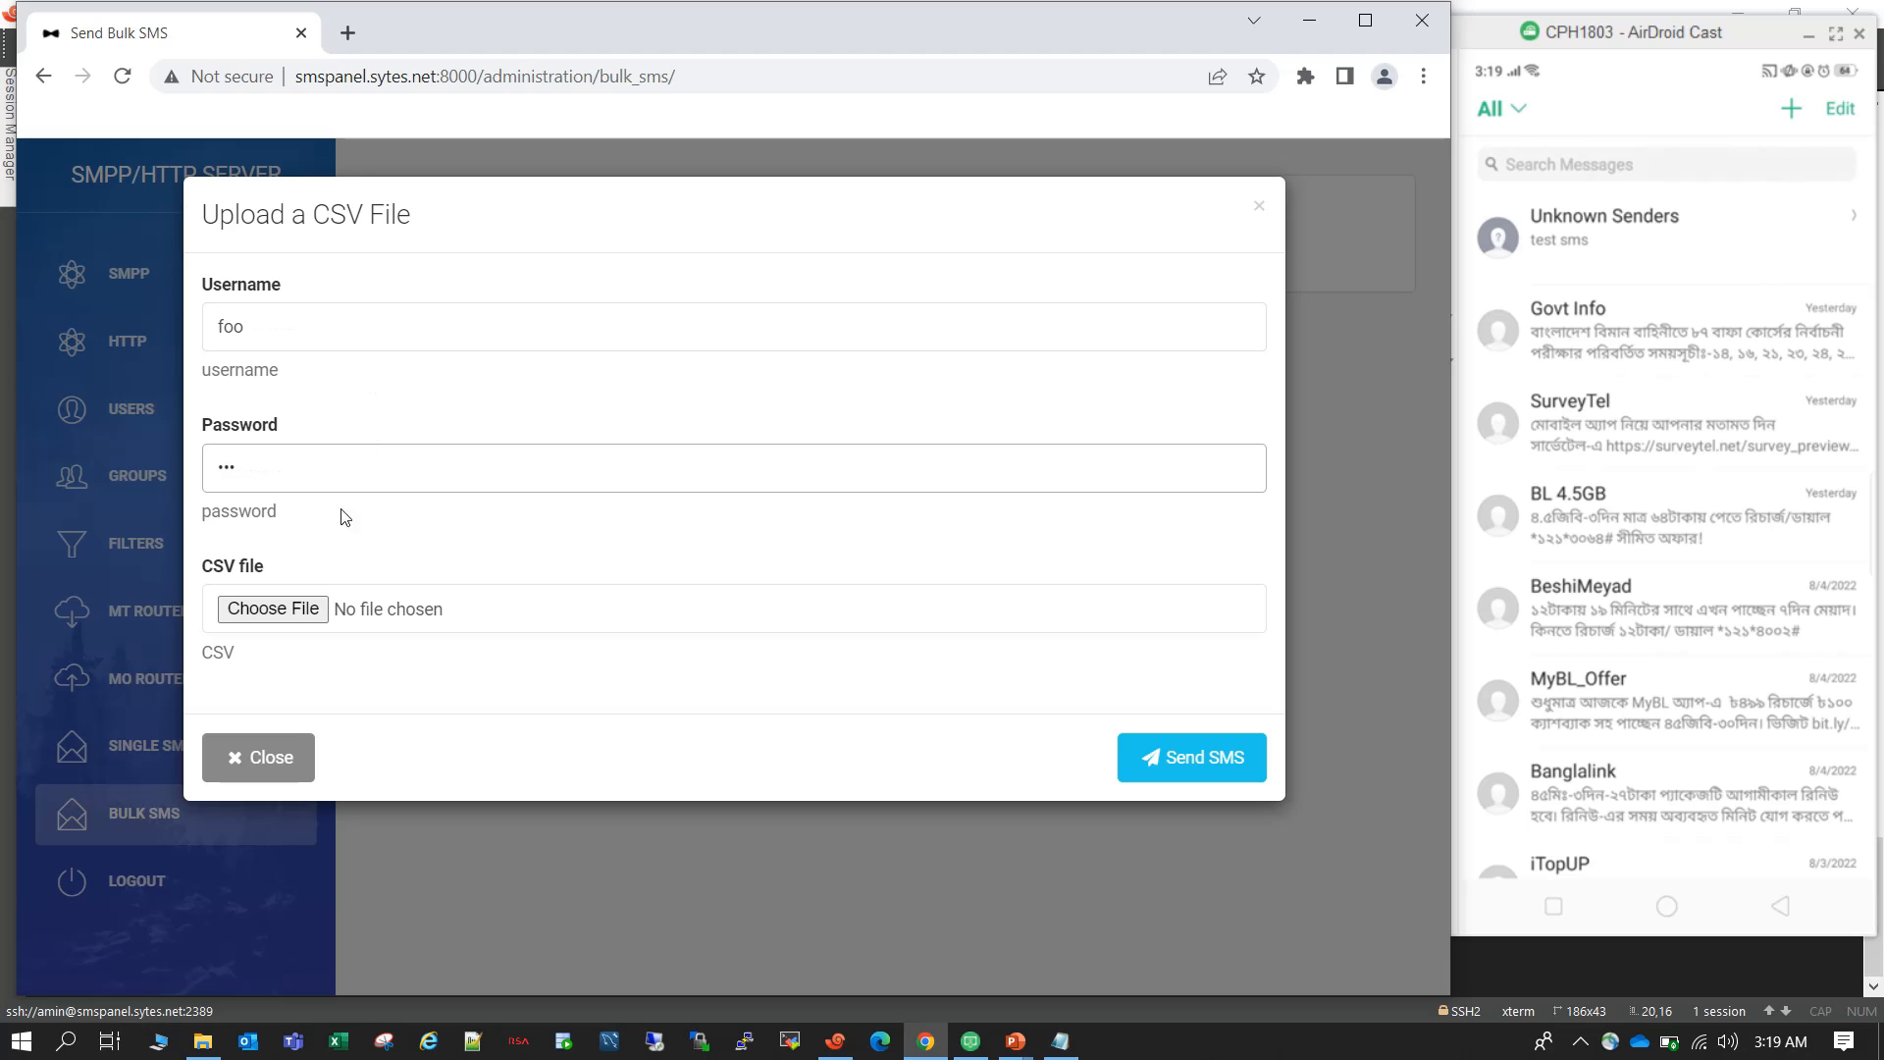
Browse for the CSV file to upload and open bulk_sms_upload.csv in Notepad for editing.
{"action": "left_click", "coordinate": [295, 614]}
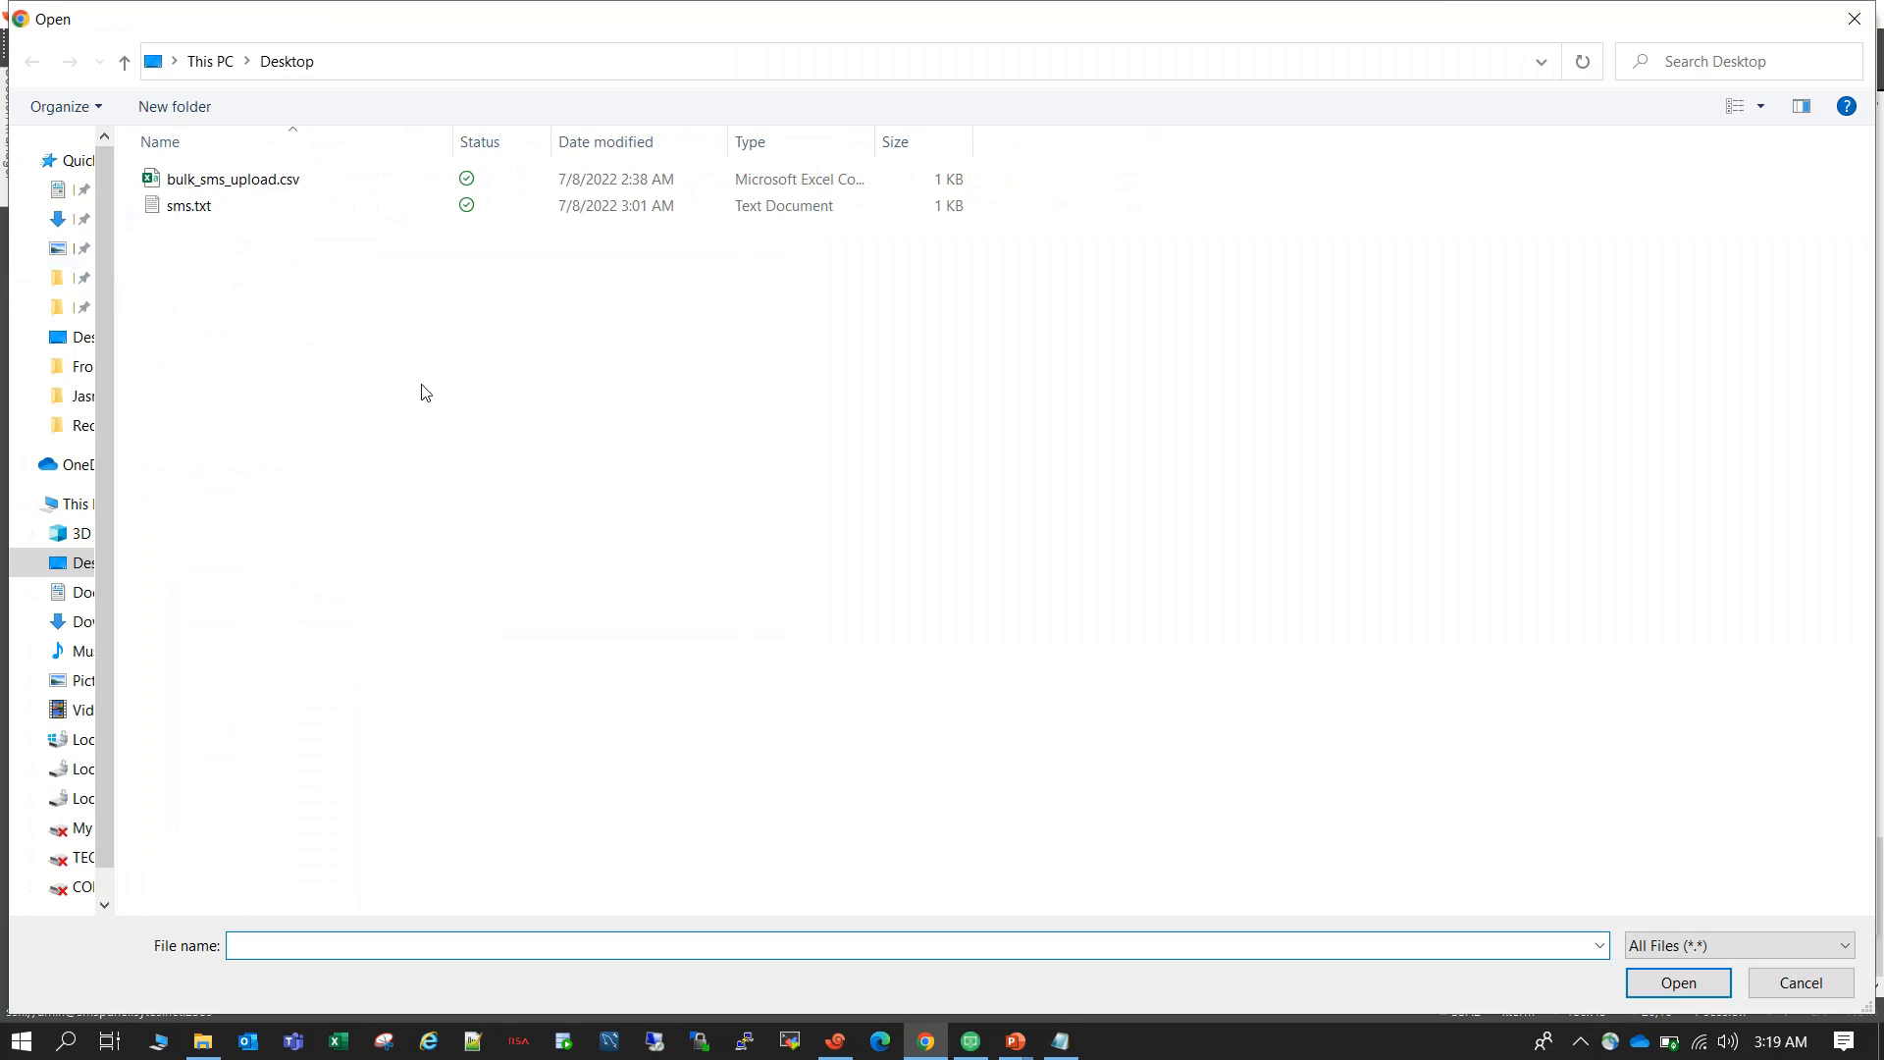
{"action": "left_click", "coordinate": [254, 185]}
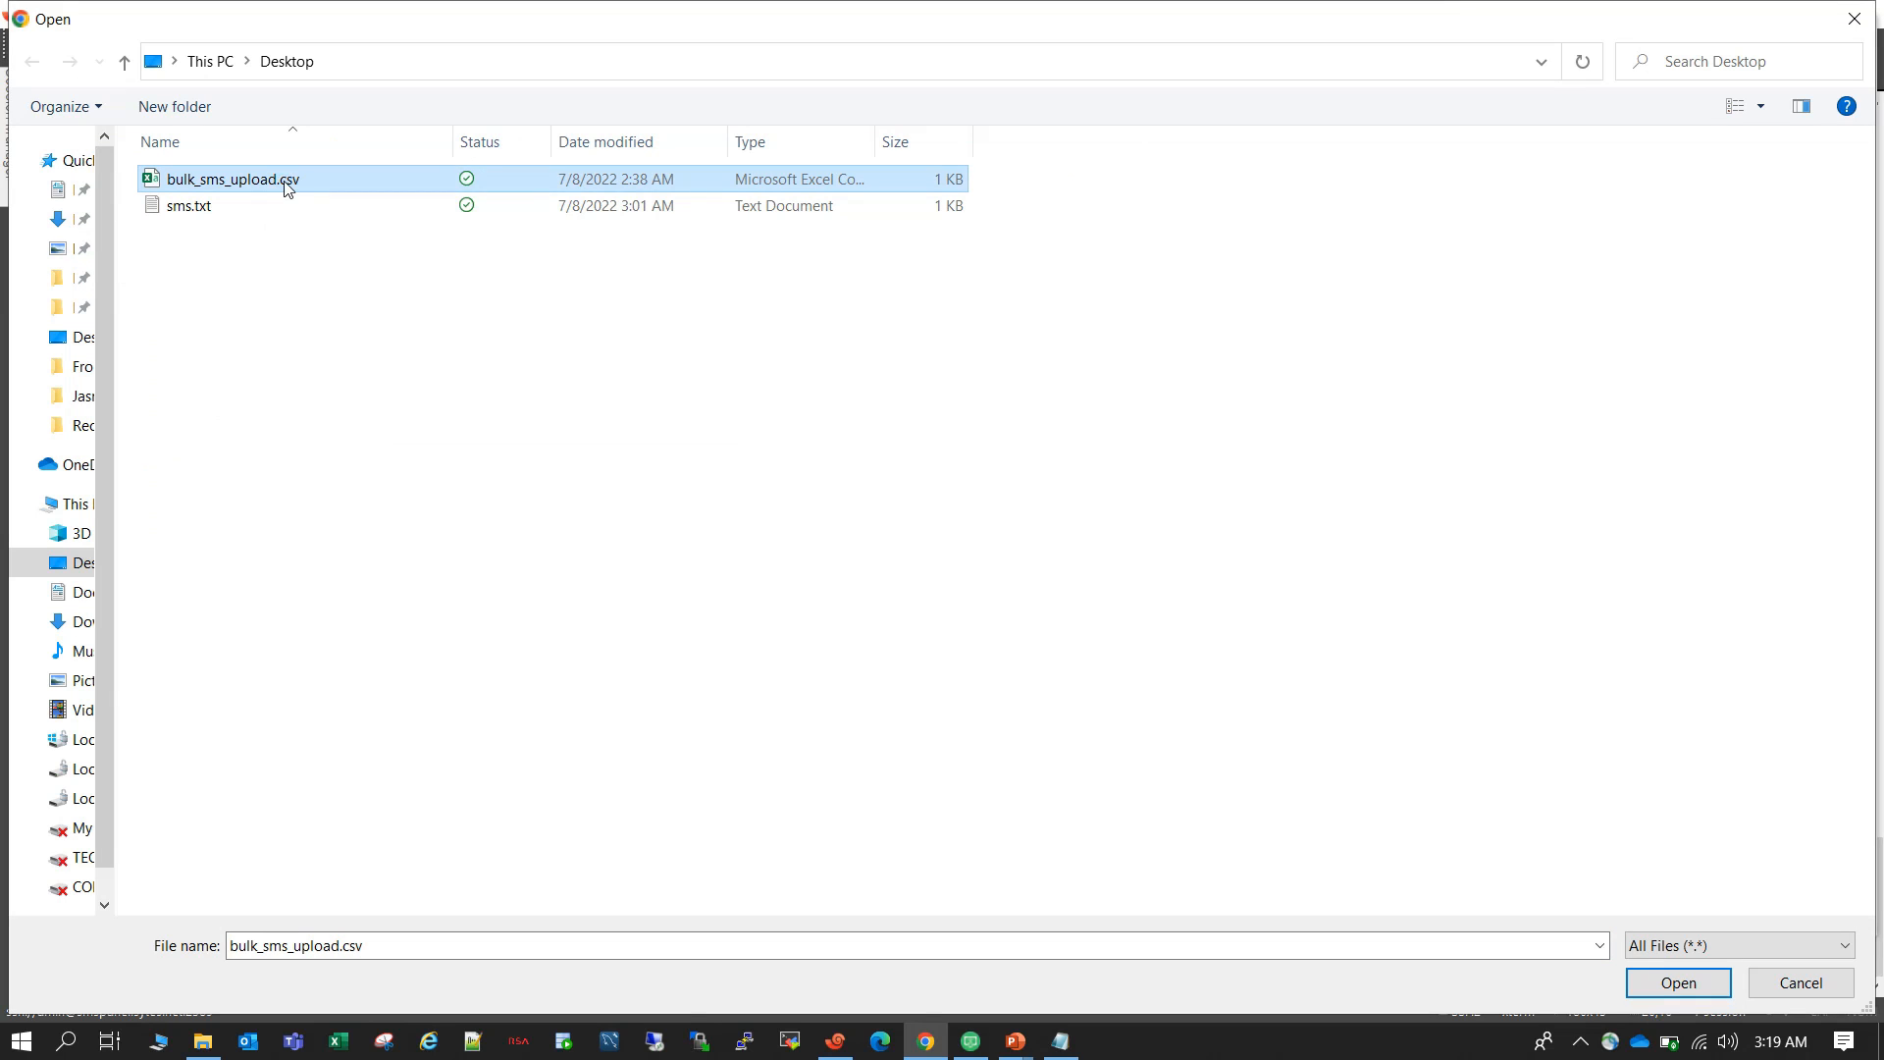
{"action": "right_click", "coordinate": [286, 188]}
{"action": "left_click", "coordinate": [399, 295]}
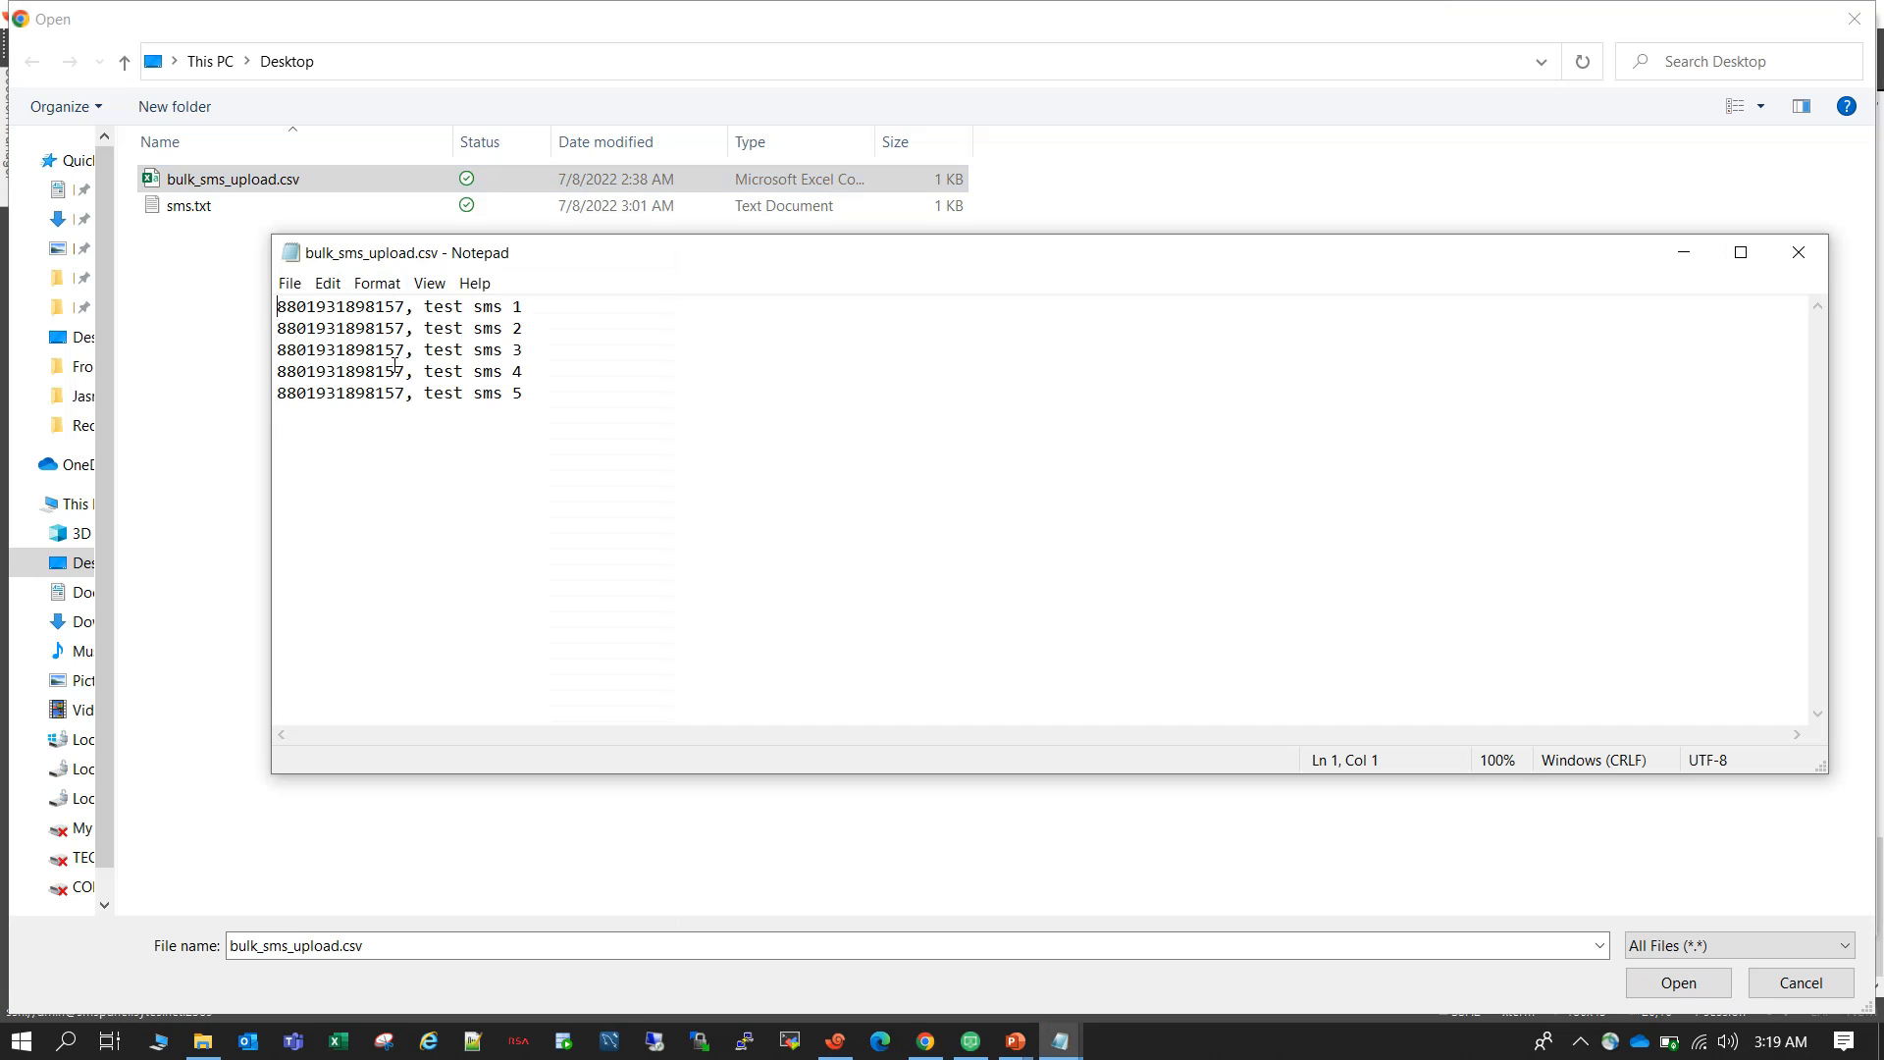
Duplicate the last row of the CSV, test sms 5, as a new row below it.
{"action": "left_click_drag", "start_coordinate": [278, 307], "coordinate": [277, 399]}
{"action": "key", "text": "ctrl+c"}
{"action": "left_click", "coordinate": [396, 371]}
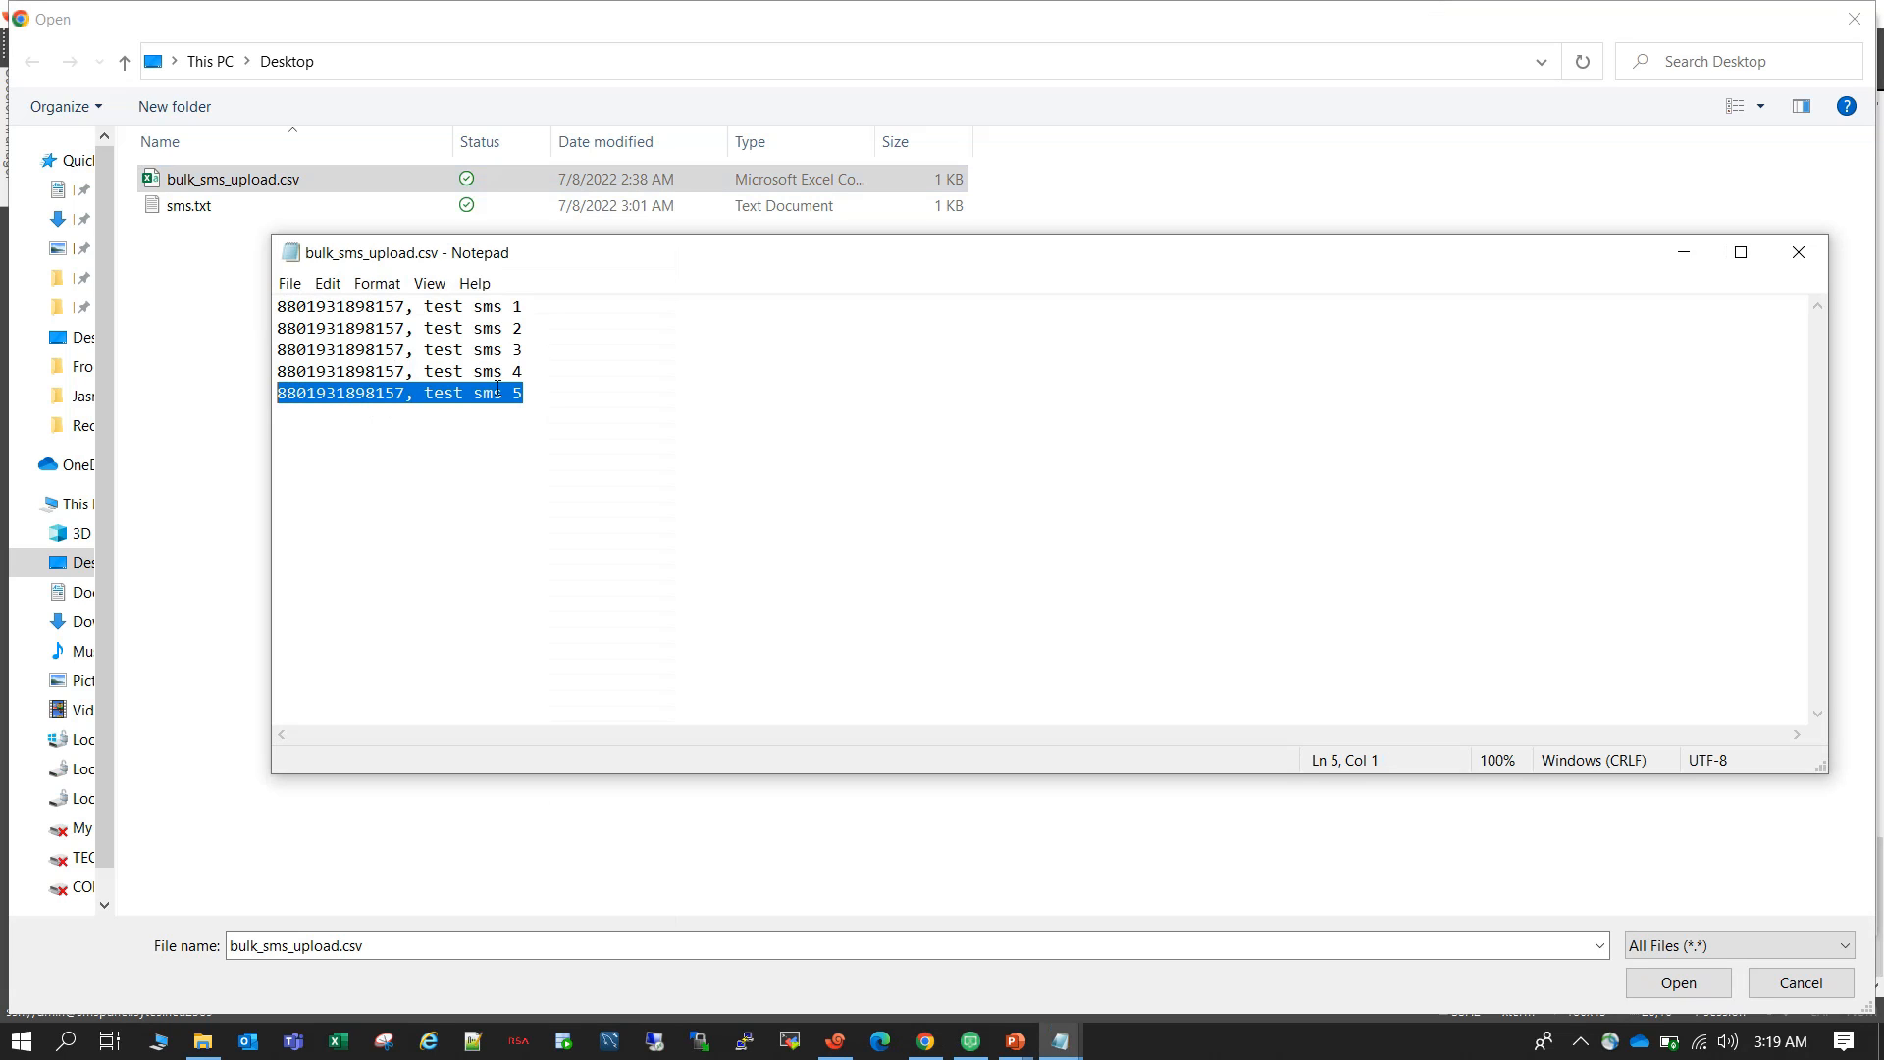
{"action": "left_click", "coordinate": [529, 390]}
{"action": "key", "text": "Return"}
{"action": "key", "text": "ctrl+v"}
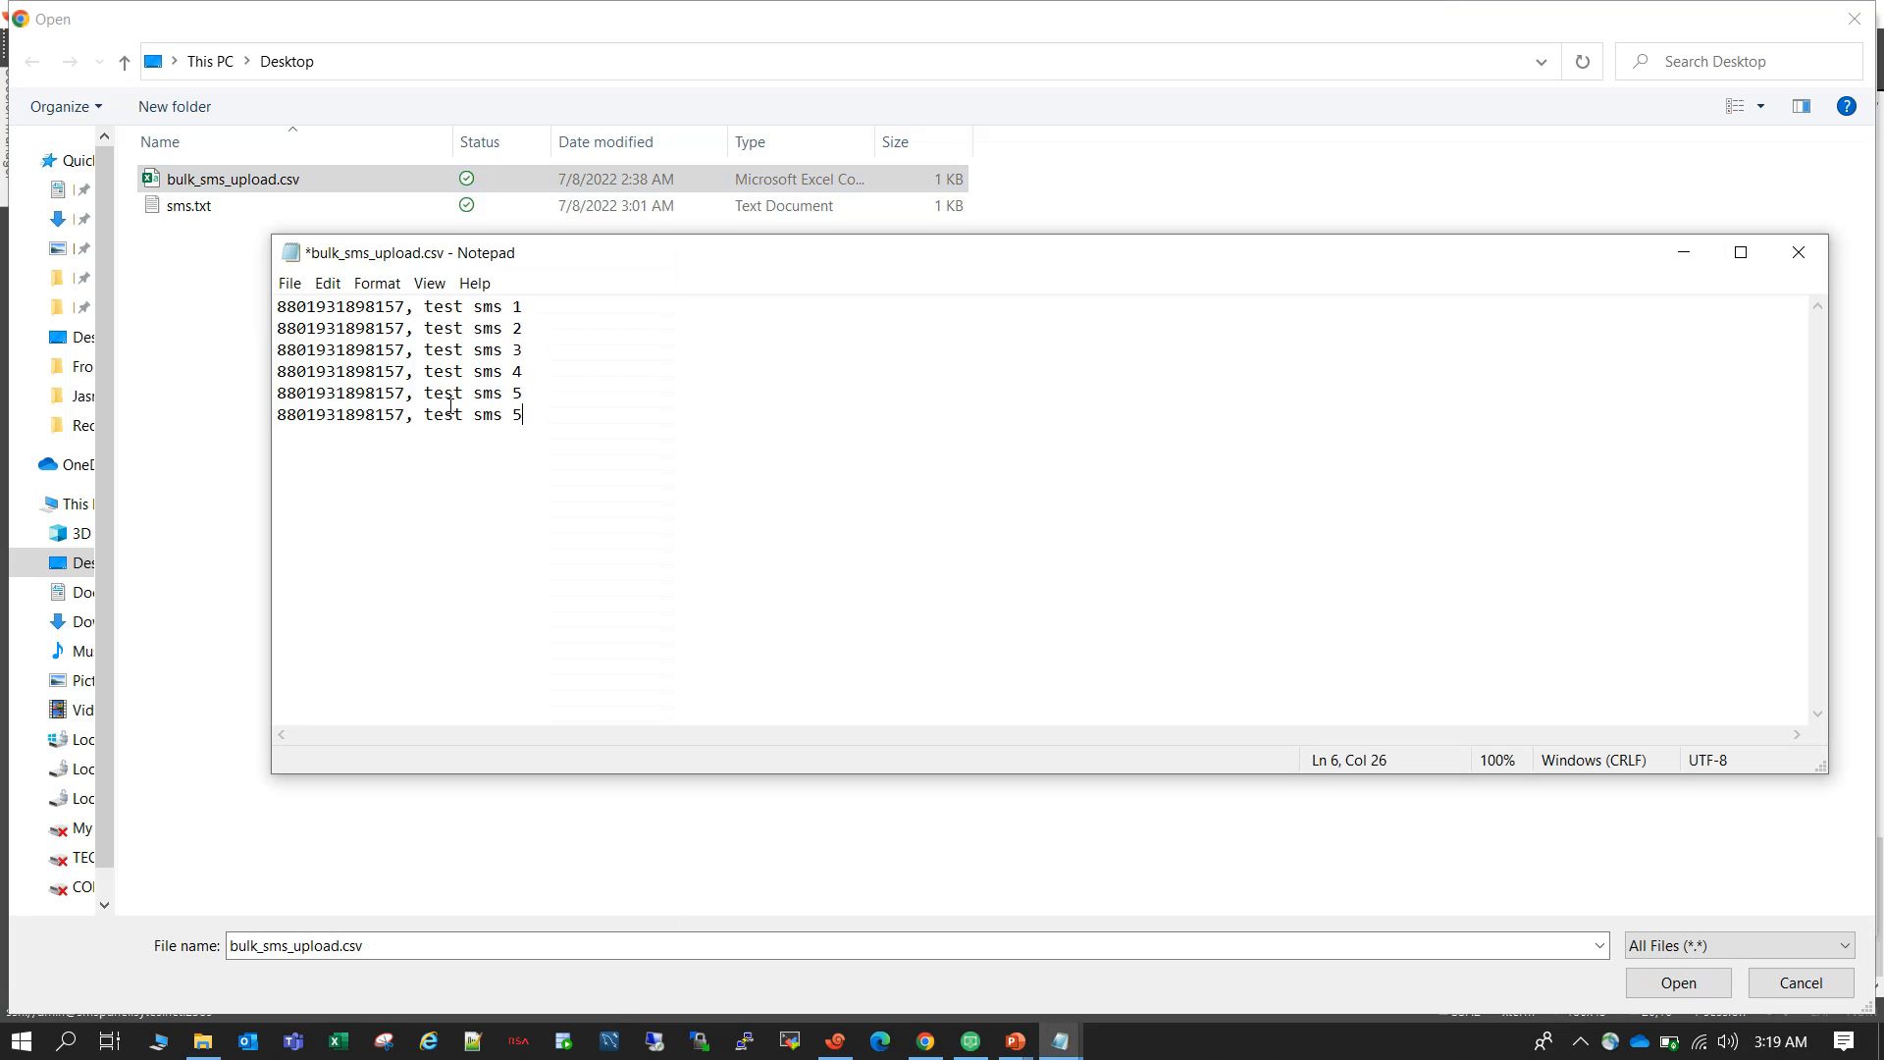
Replace the last two digits of the new row's phone number with bb, and save and close the CSV.
{"action": "left_click", "coordinate": [406, 413]}
{"action": "key", "text": "BackSpace"}
{"action": "key", "text": "BackSpace"}
{"action": "type", "text": "bb"}
{"action": "left_click_drag", "start_coordinate": [289, 420], "coordinate": [385, 419]}
{"action": "left_click", "coordinate": [573, 425]}
{"action": "left_click_drag", "start_coordinate": [558, 416], "coordinate": [286, 308]}
{"action": "left_click", "coordinate": [745, 424]}
{"action": "key", "text": "ctrl+s"}
{"action": "left_click", "coordinate": [1798, 253]}
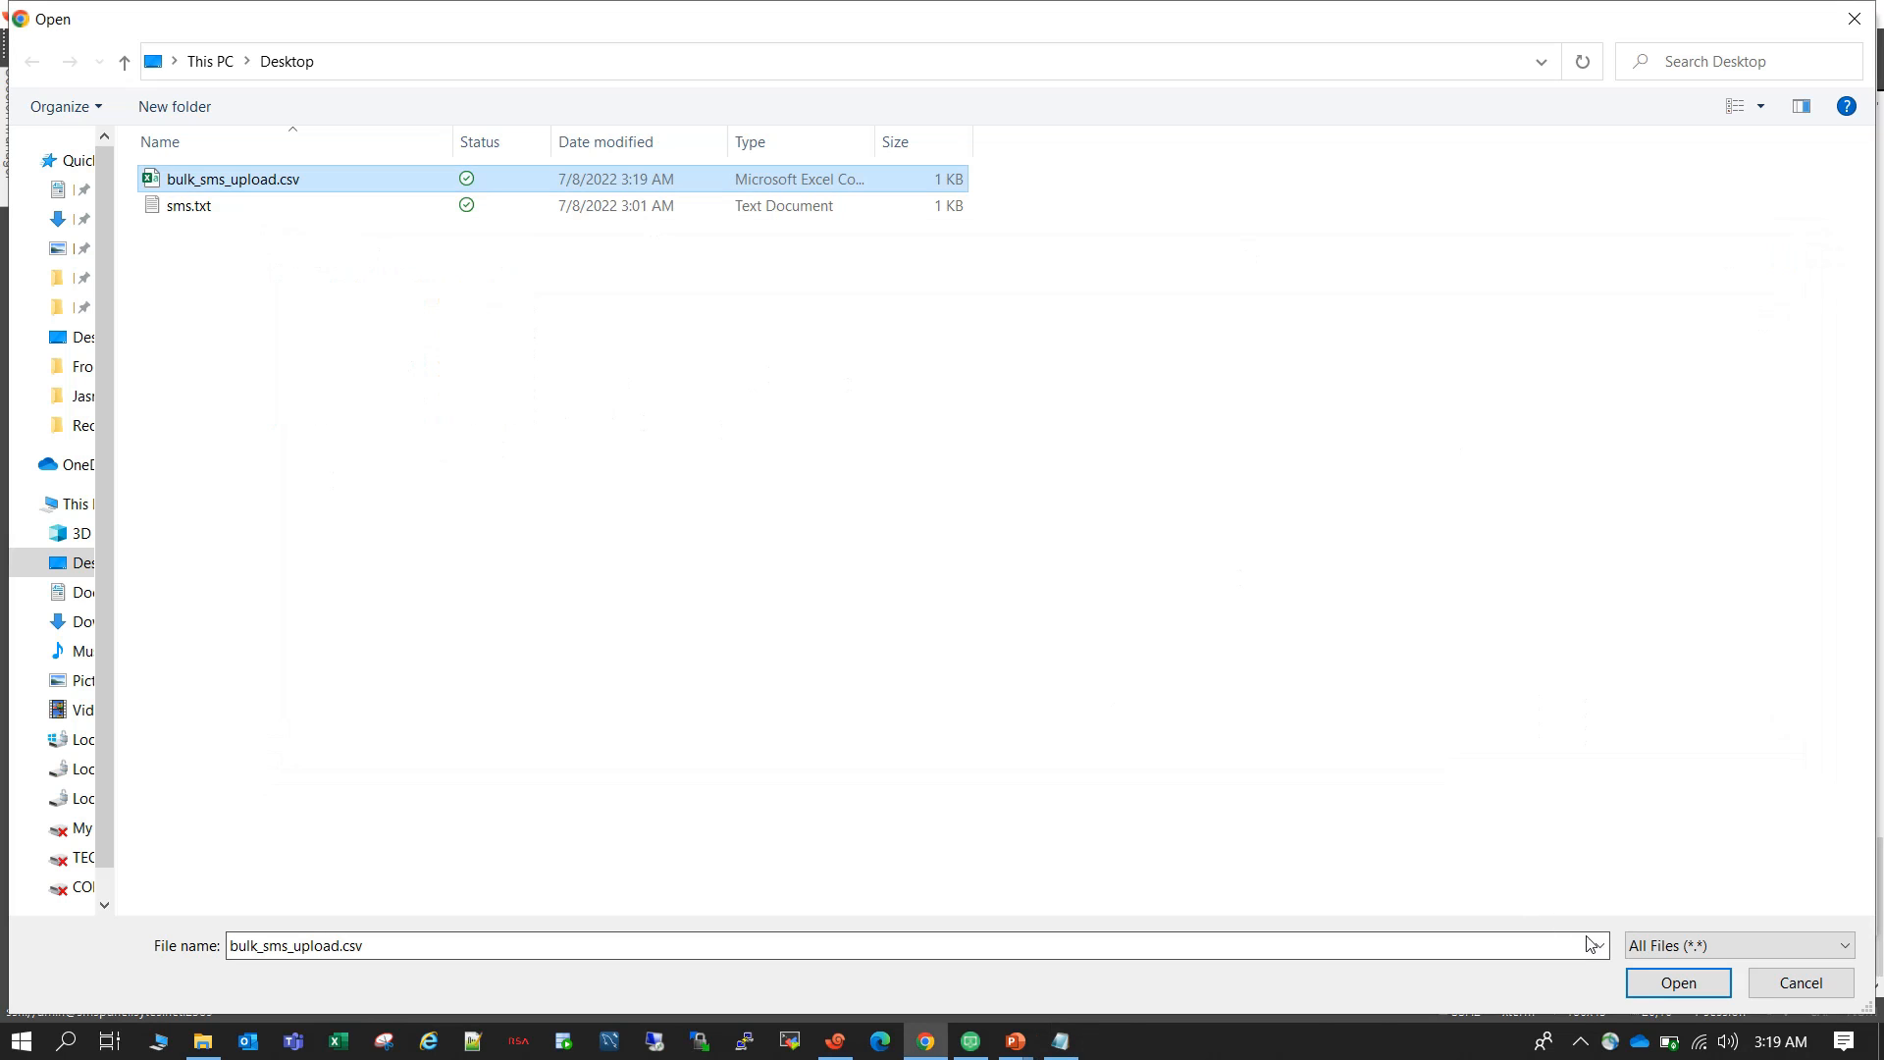
Choose bulk_sms_upload.csv as the file to upload and send the bulk SMS.
{"action": "left_click", "coordinate": [1647, 981]}
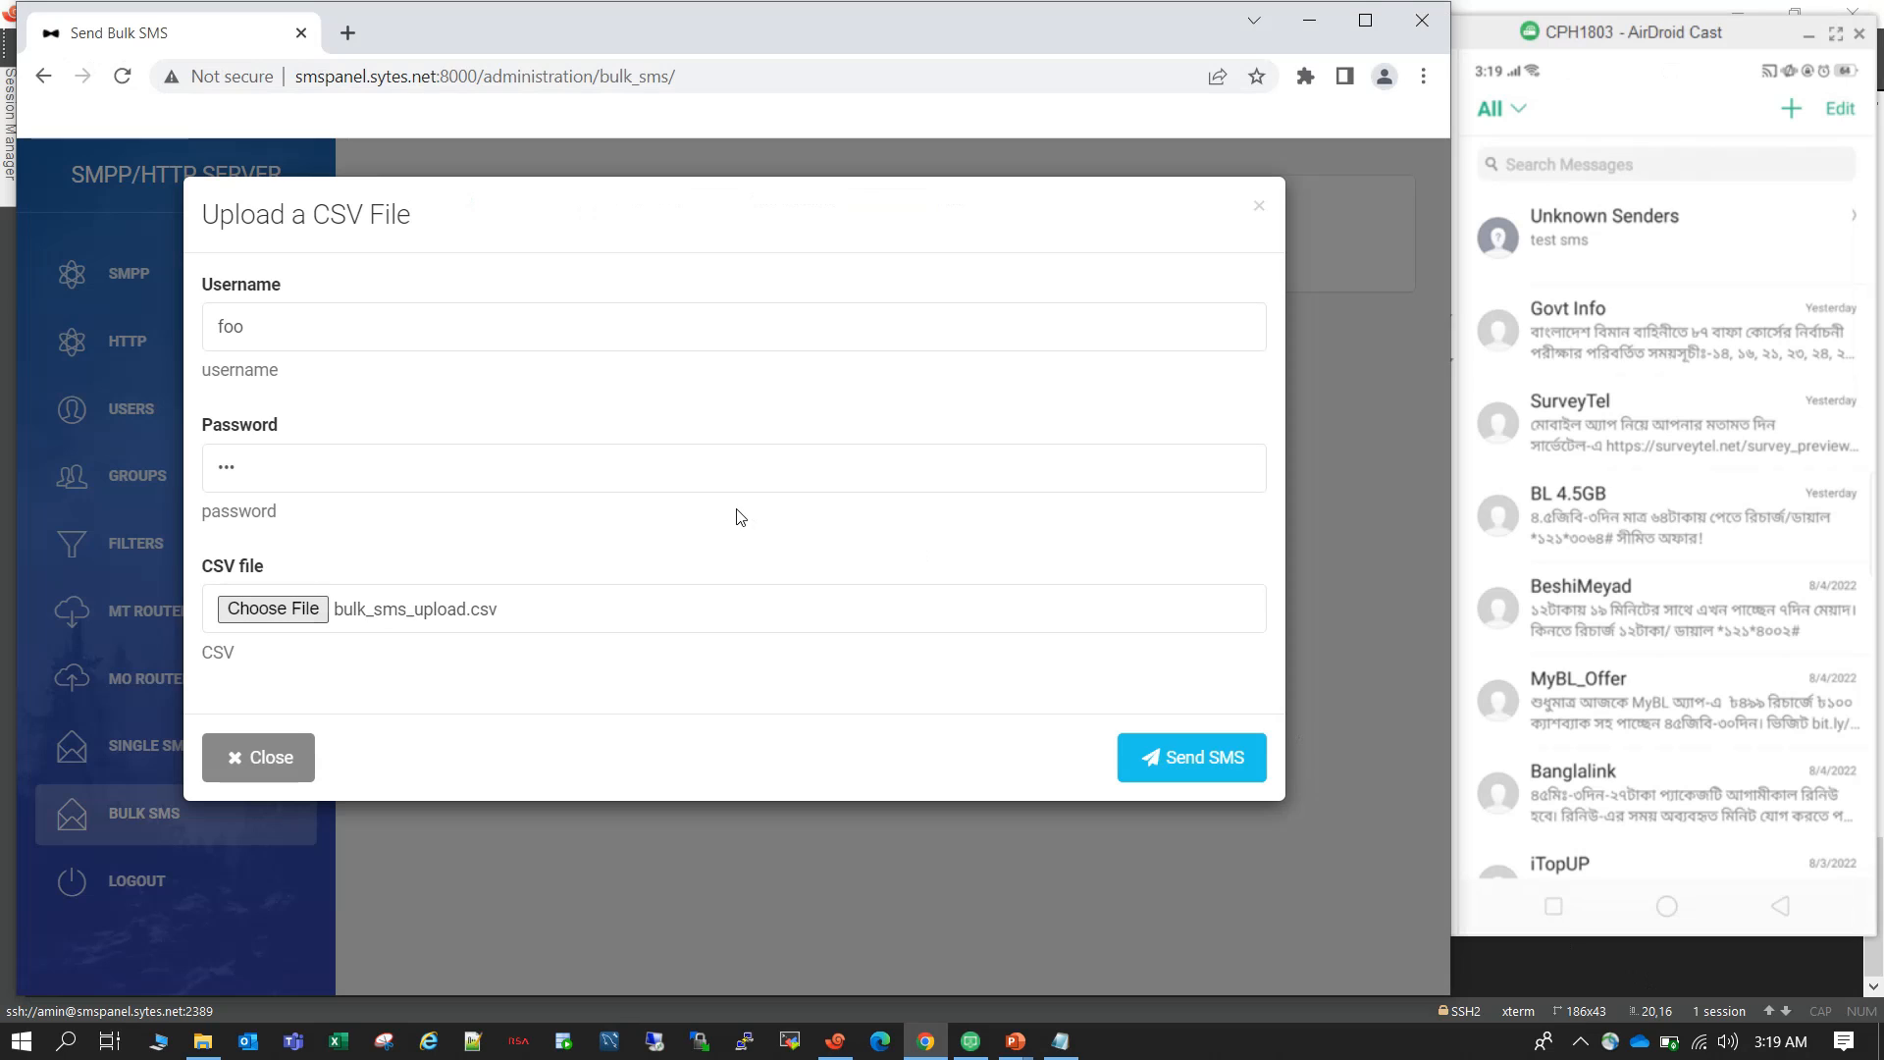
{"action": "left_click", "coordinate": [1201, 764]}
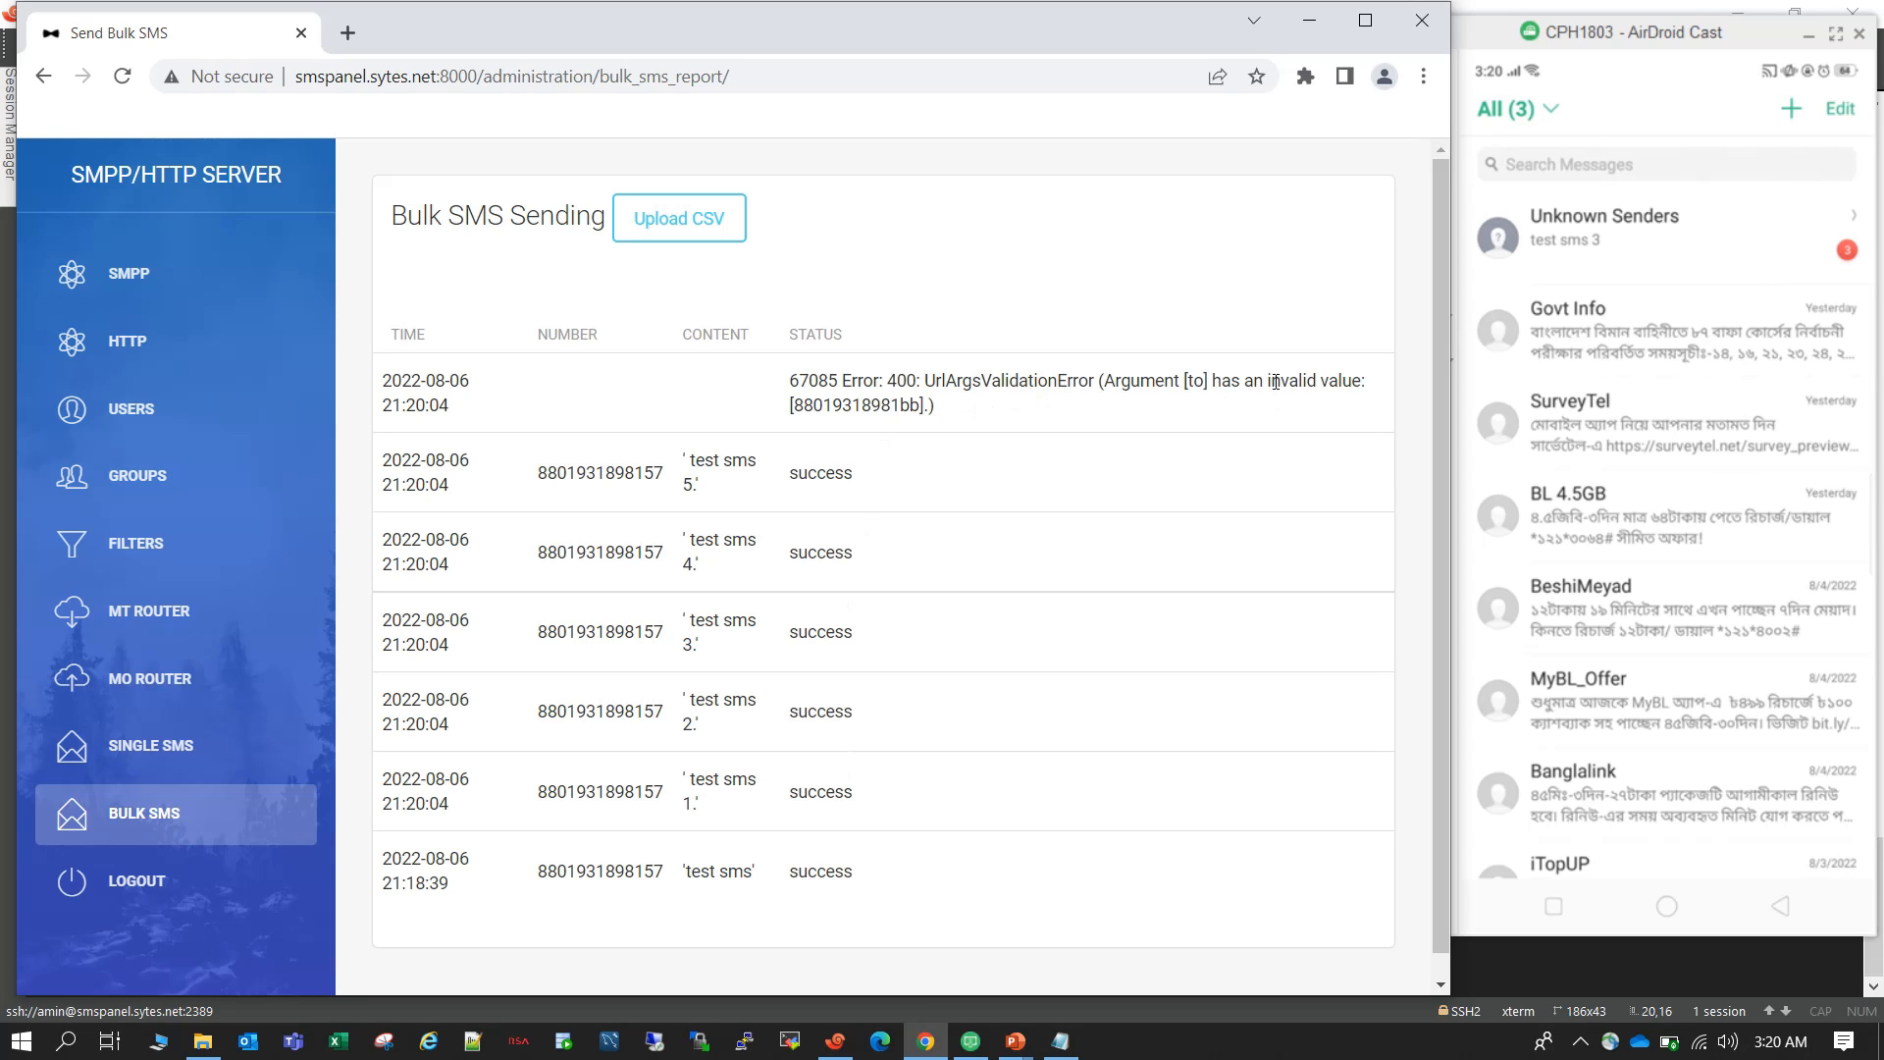
Examine the newest row's status text in the bulk SMS report and view the Unknown Senders messages on the mirrored phone.
{"action": "left_click_drag", "start_coordinate": [1267, 381], "coordinate": [1330, 407]}
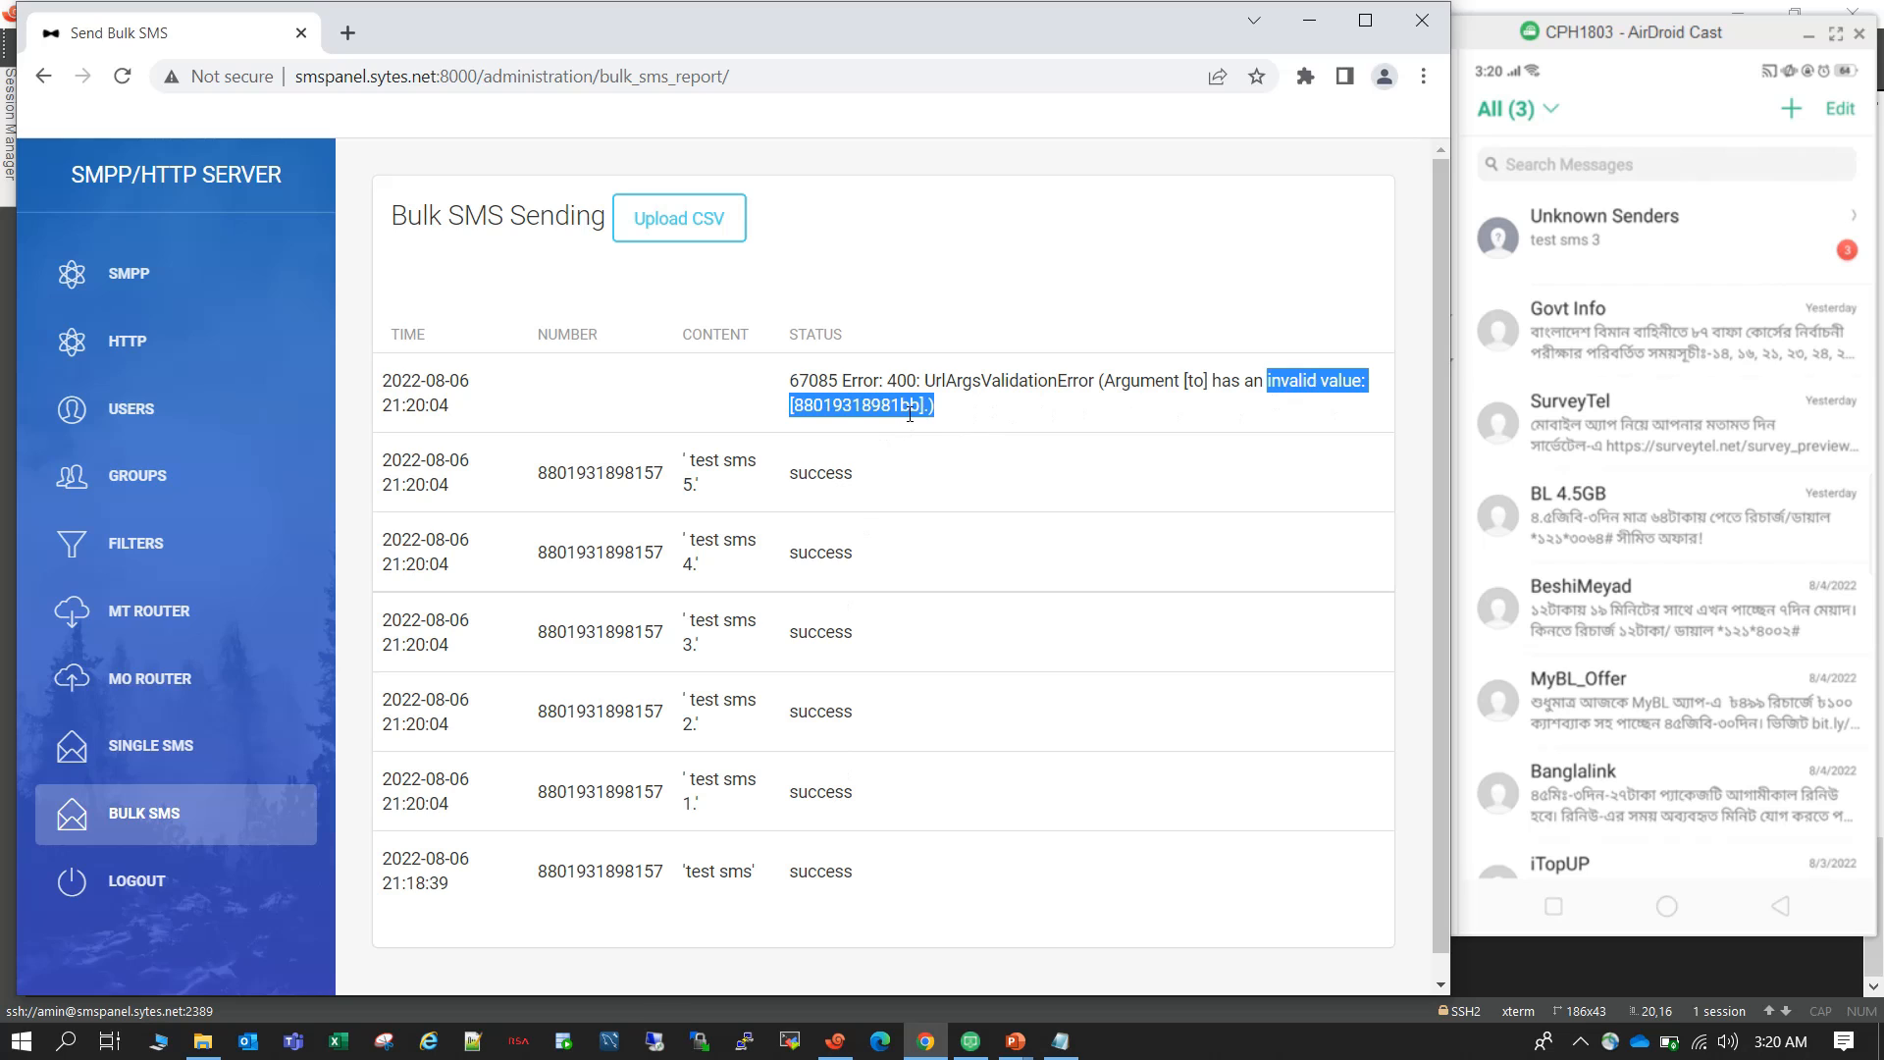
{"action": "left_click", "coordinate": [999, 410]}
{"action": "left_click_drag", "start_coordinate": [960, 408], "coordinate": [788, 384]}
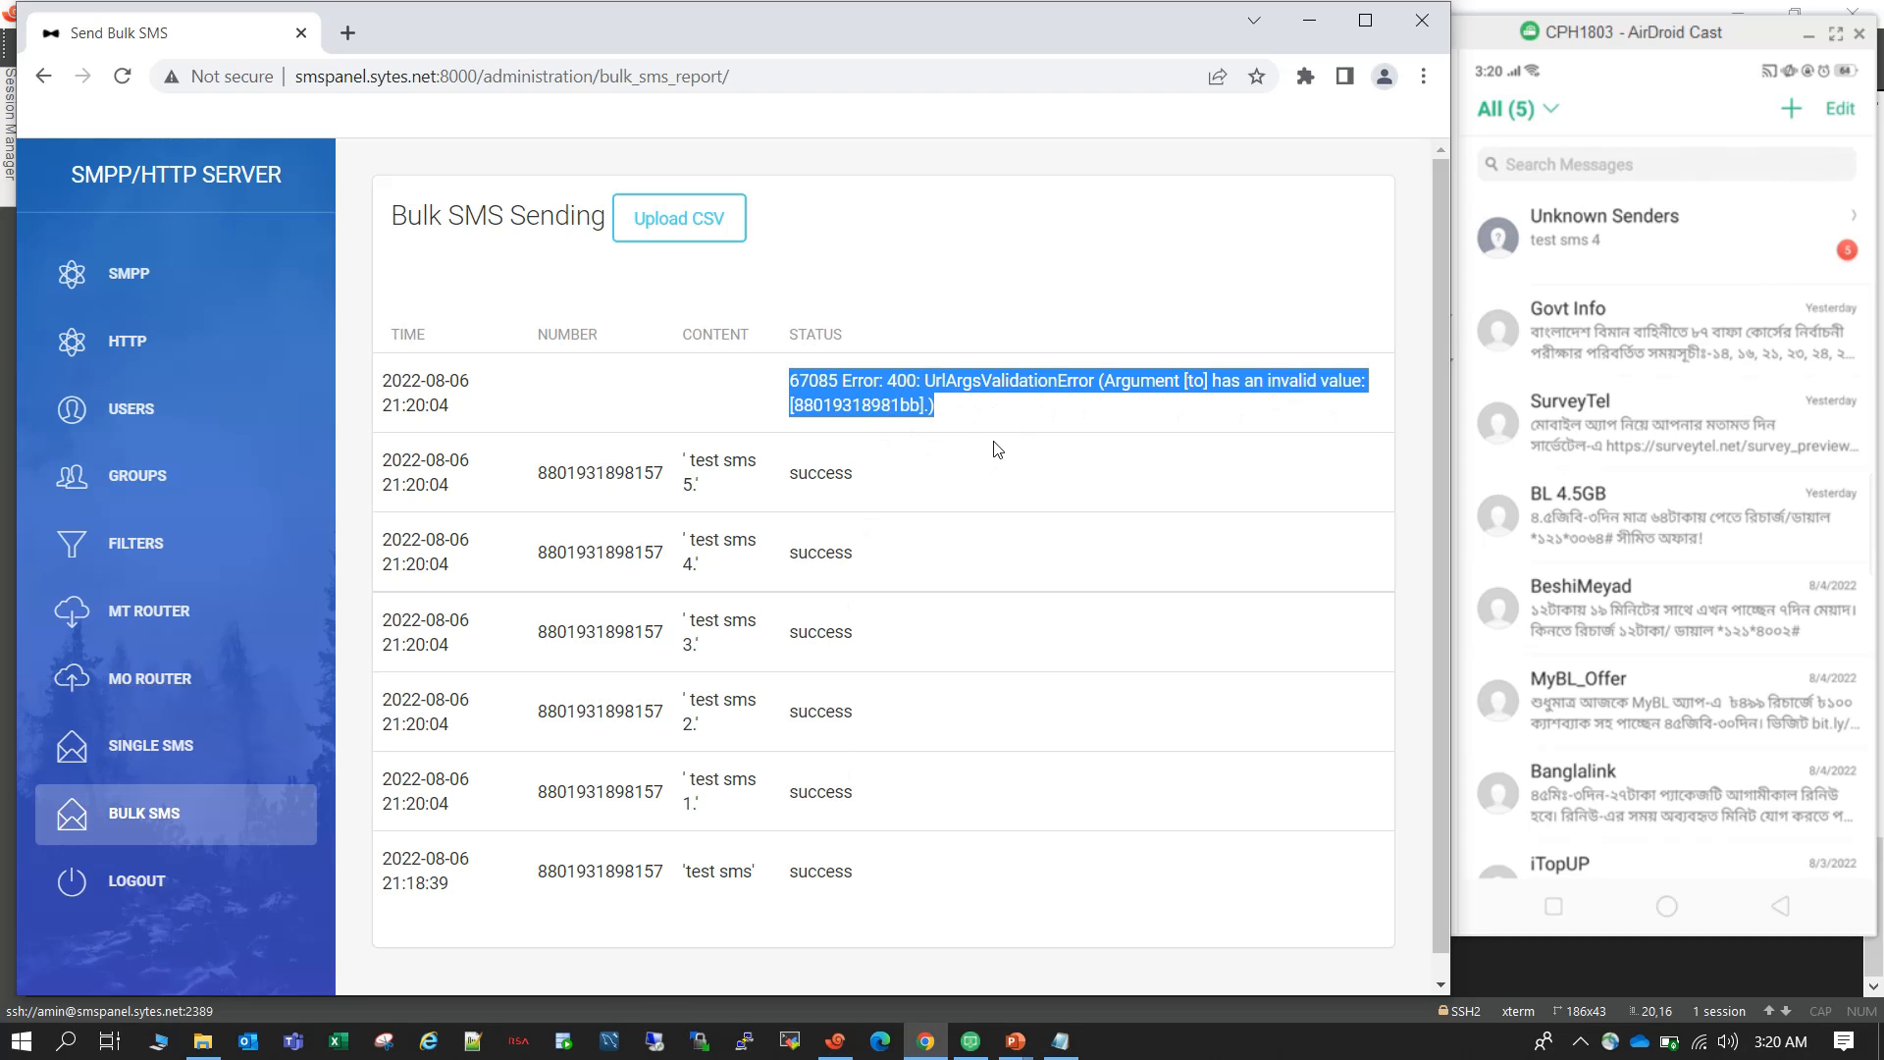
{"action": "left_click", "coordinate": [1730, 251]}
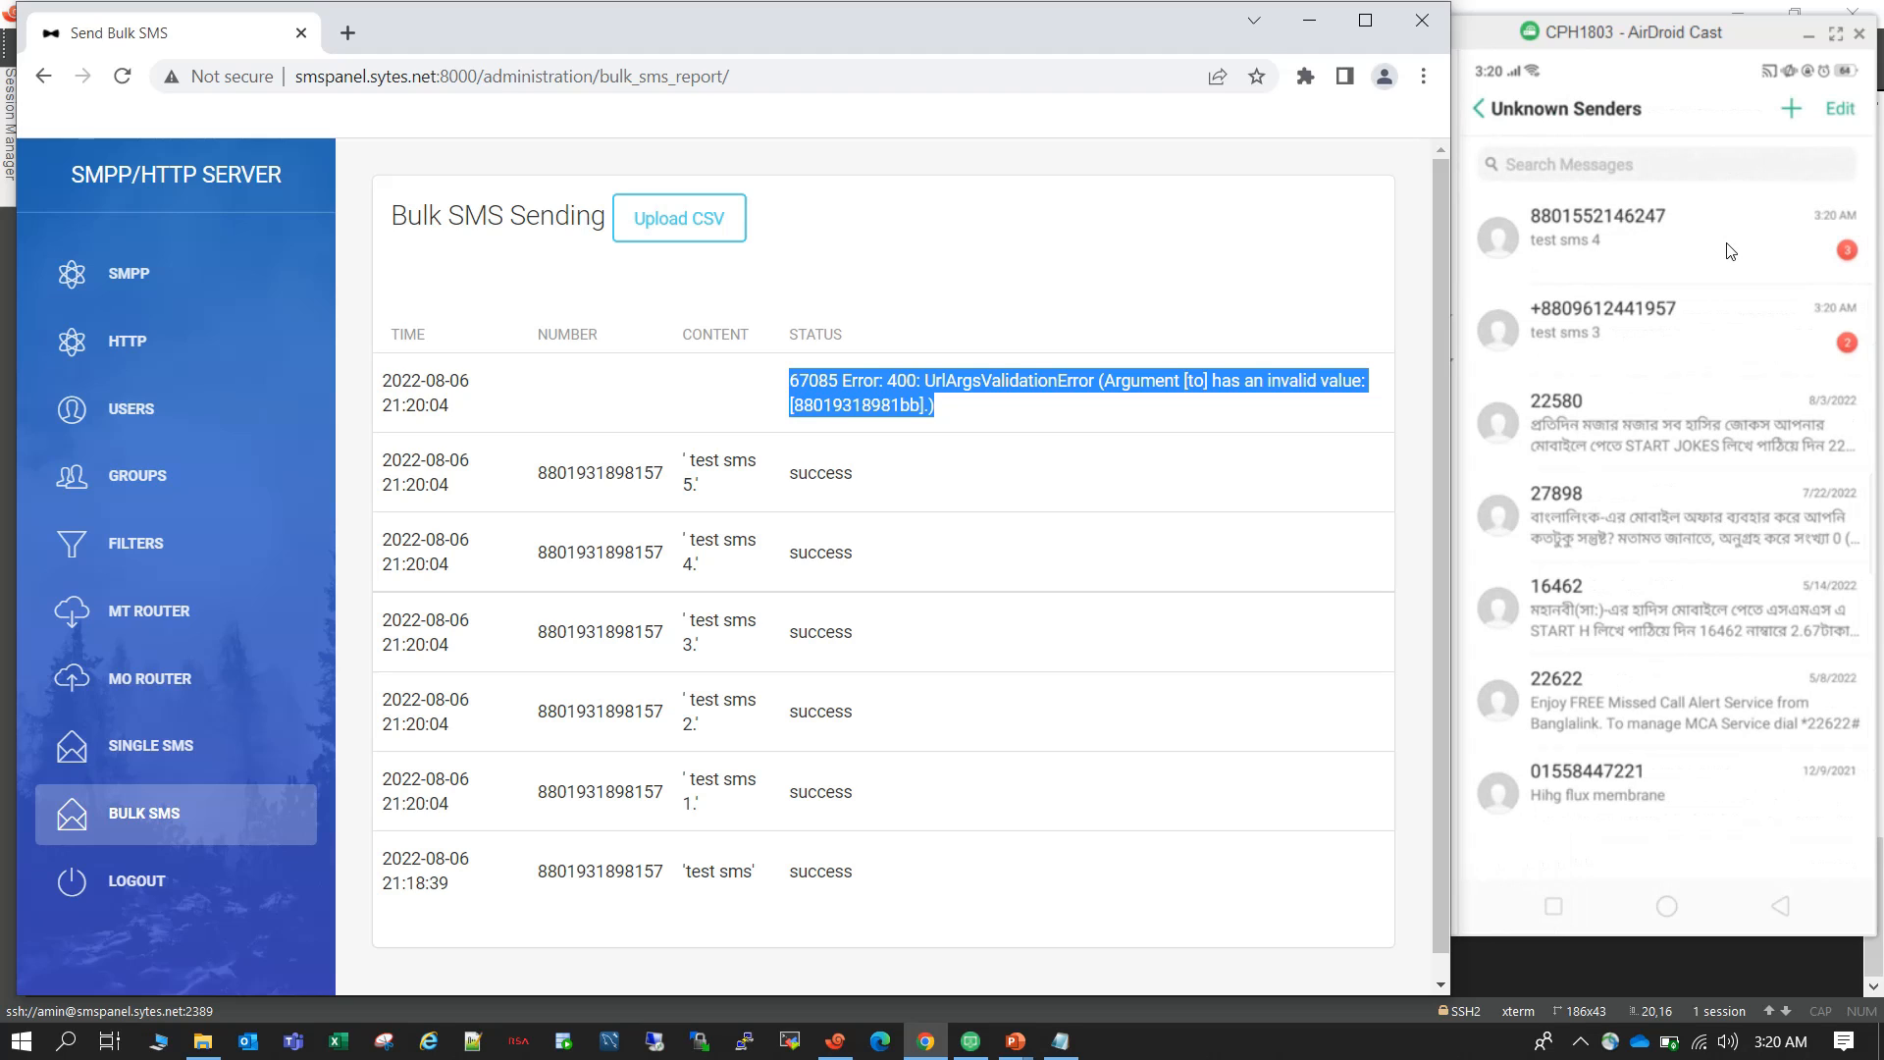
{"action": "left_click", "coordinate": [1730, 252]}
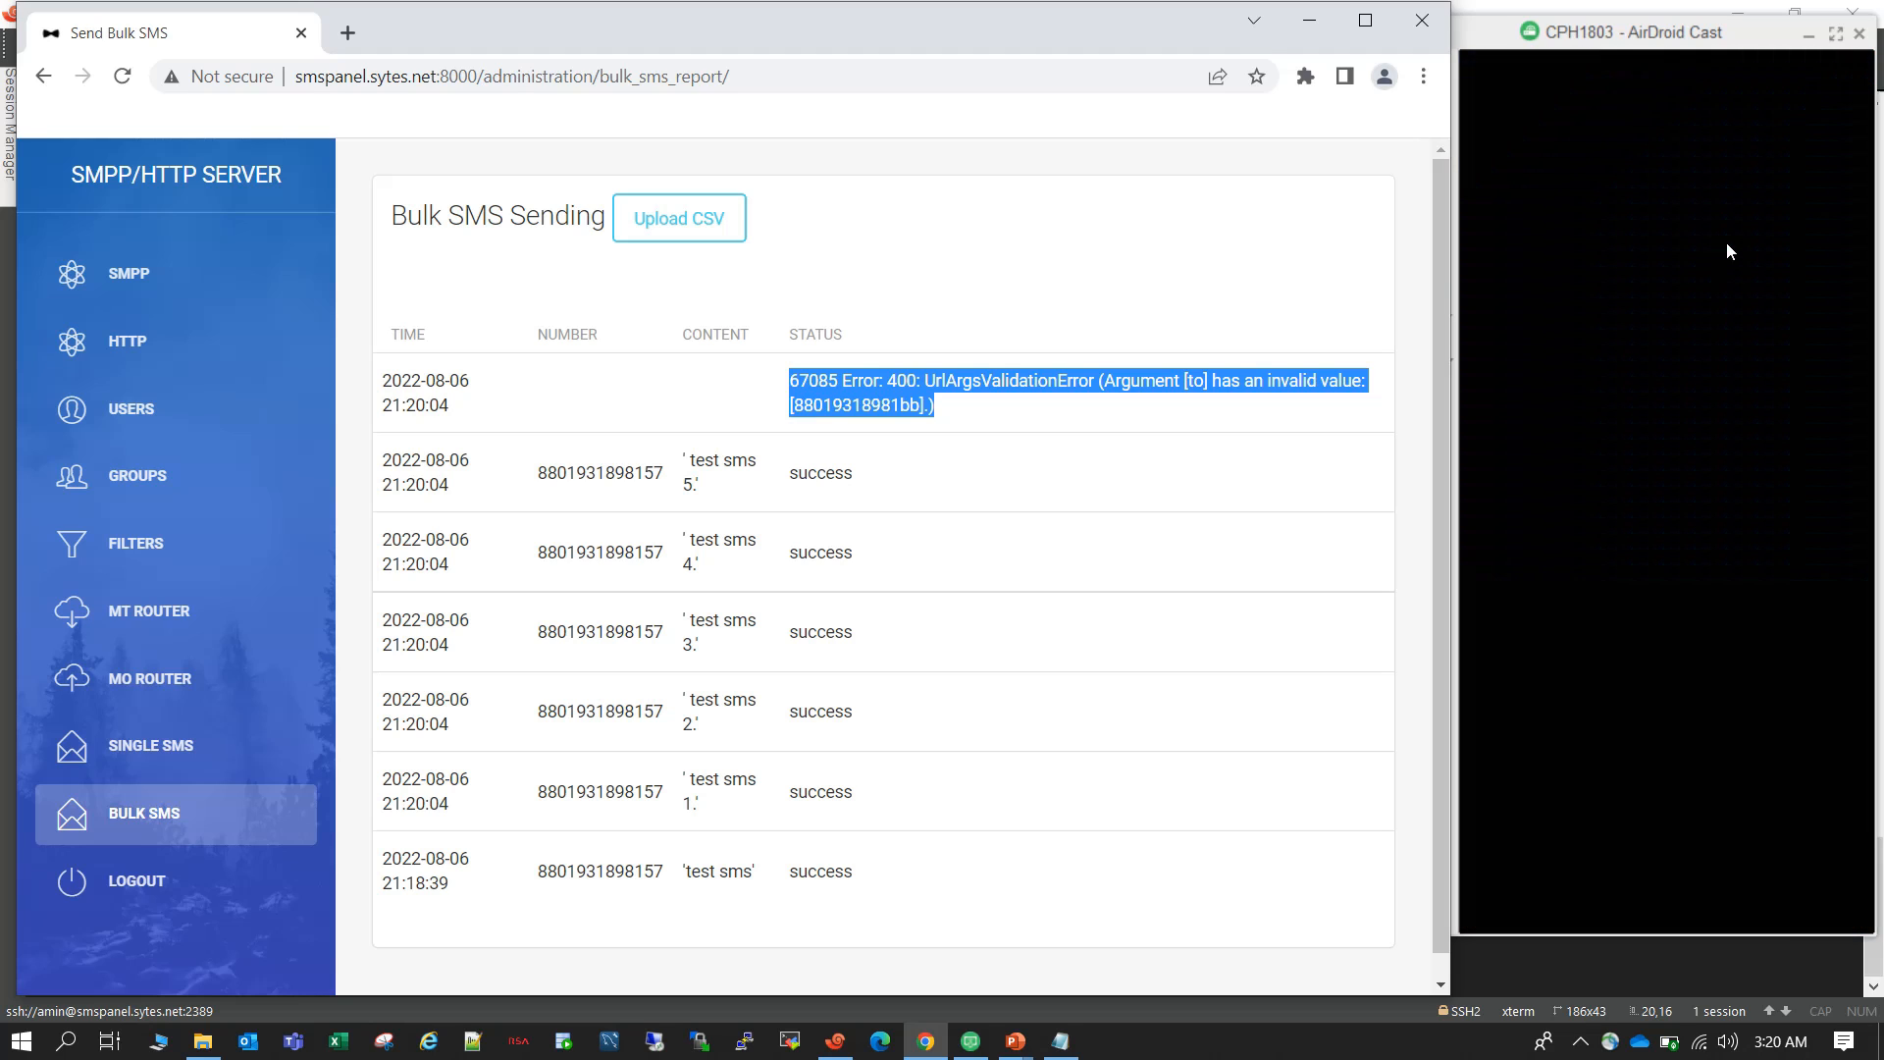
Maximize the browser window, switch to the running PowerPoint slide show and advance it to the closing Thanks for watching slide.
{"action": "left_click", "coordinate": [1367, 25]}
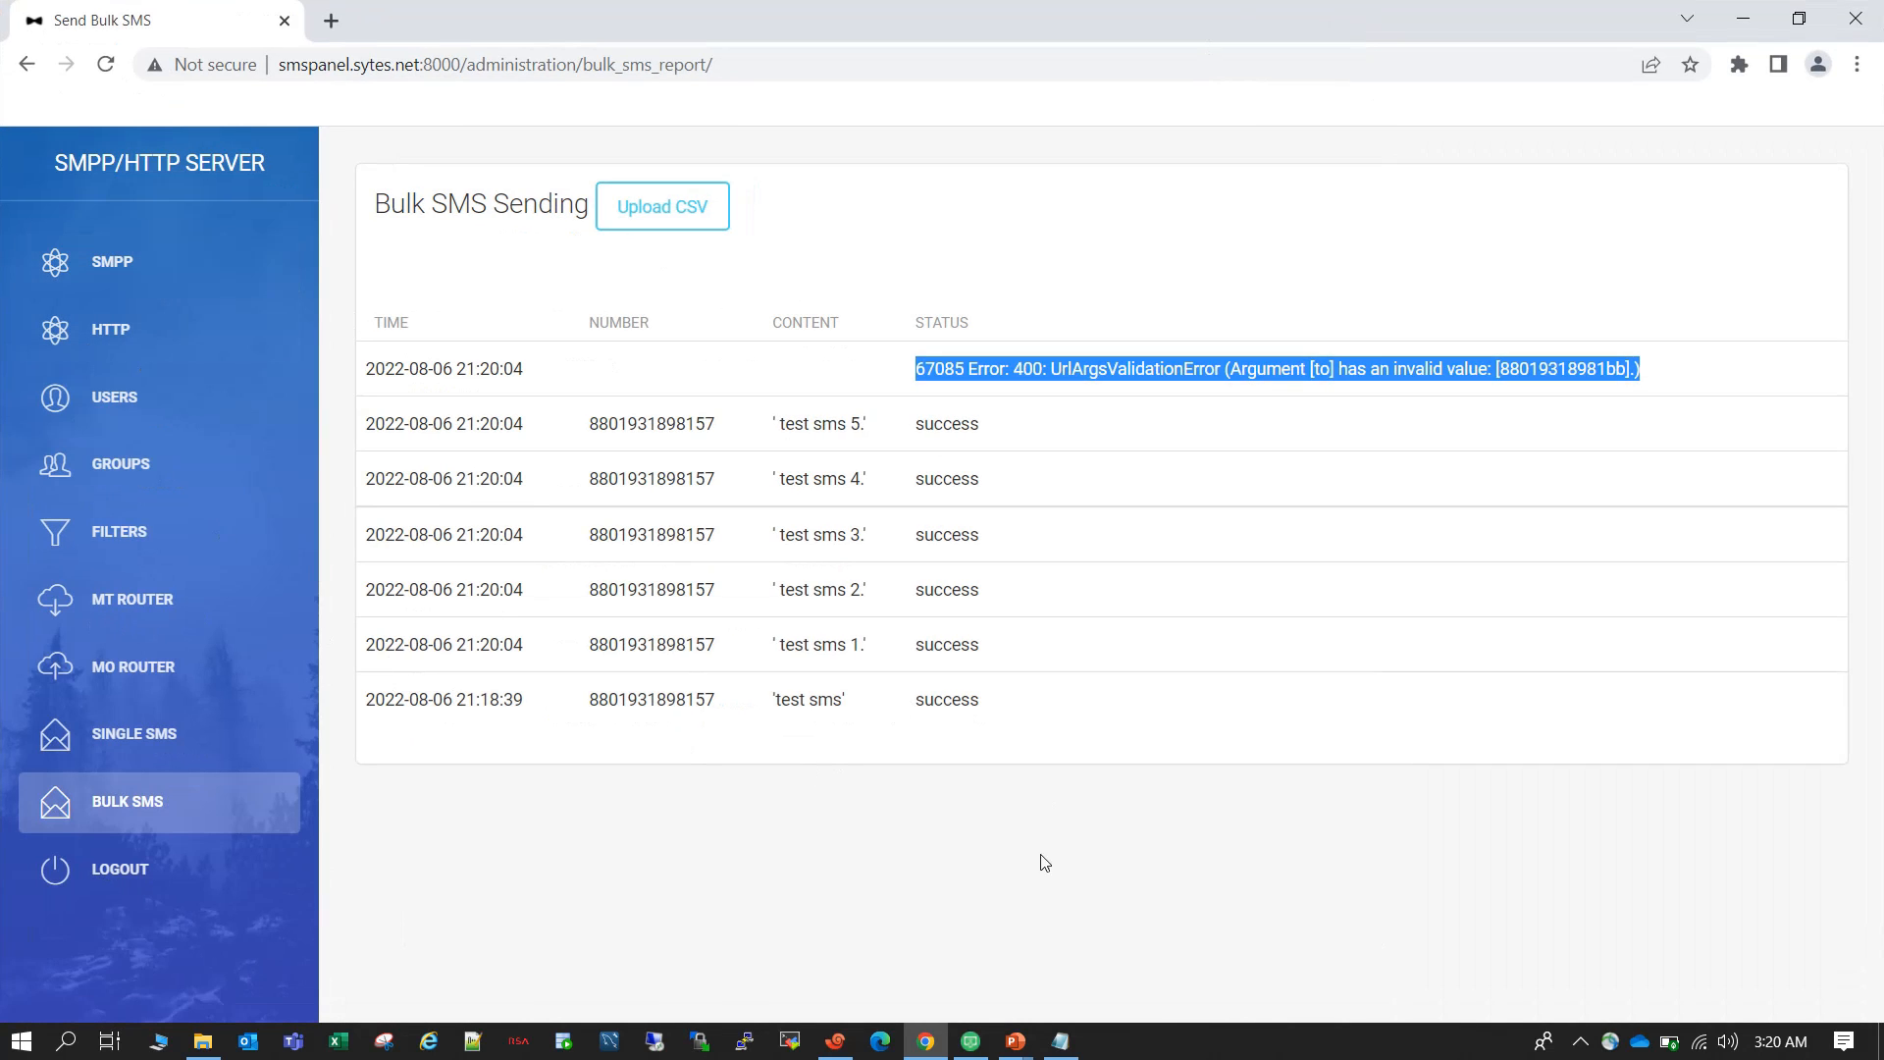
{"action": "left_click", "coordinate": [1015, 1040]}
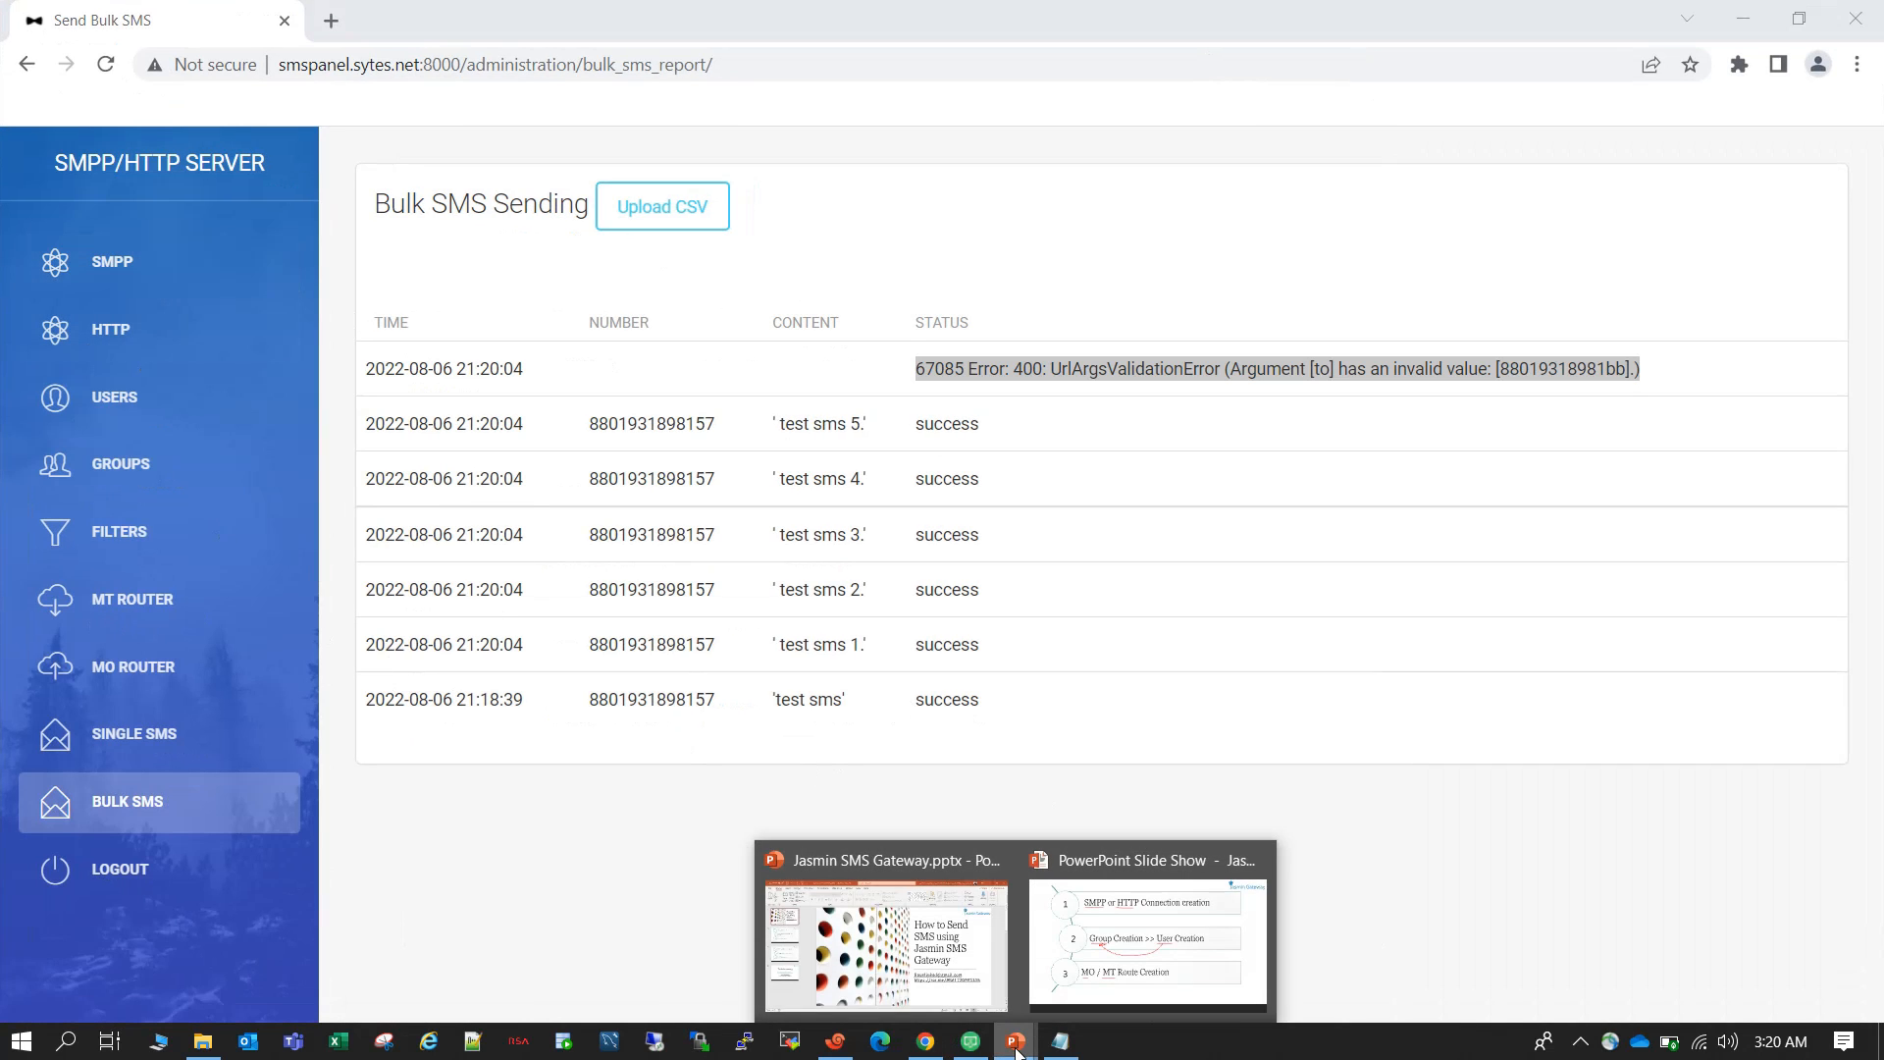
{"action": "left_click", "coordinate": [1047, 976]}
{"action": "key", "text": "Right"}
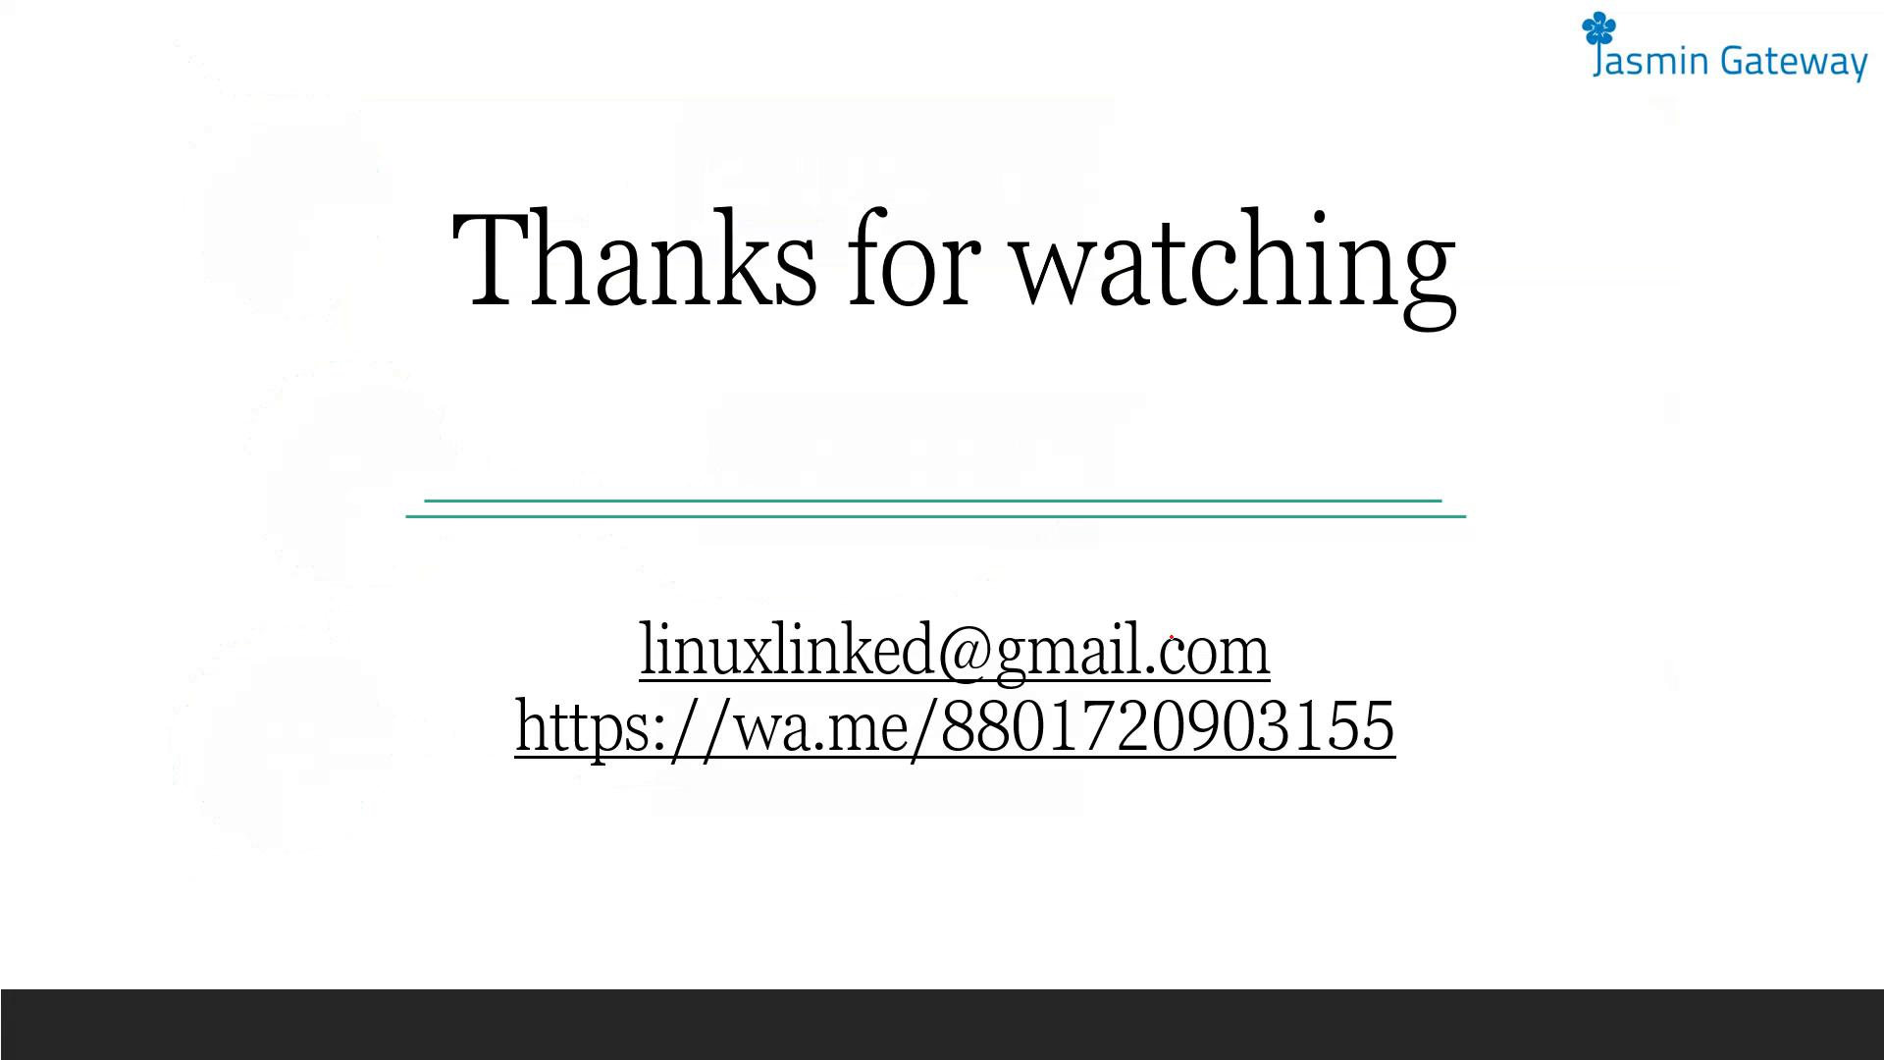